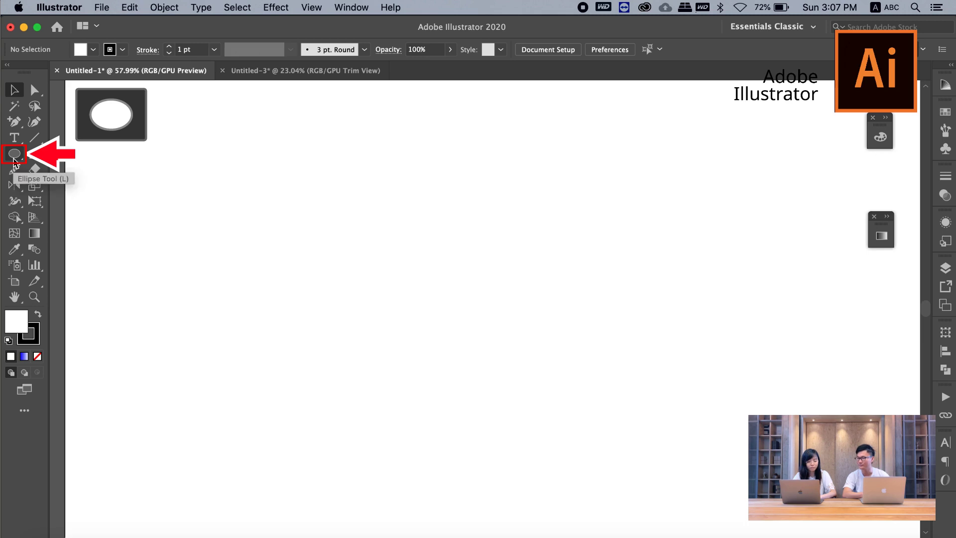
- Draw a small perfect circle on the empty canvas with the Ellipse Tool
{"action": "left_click", "coordinate": [13, 160]}
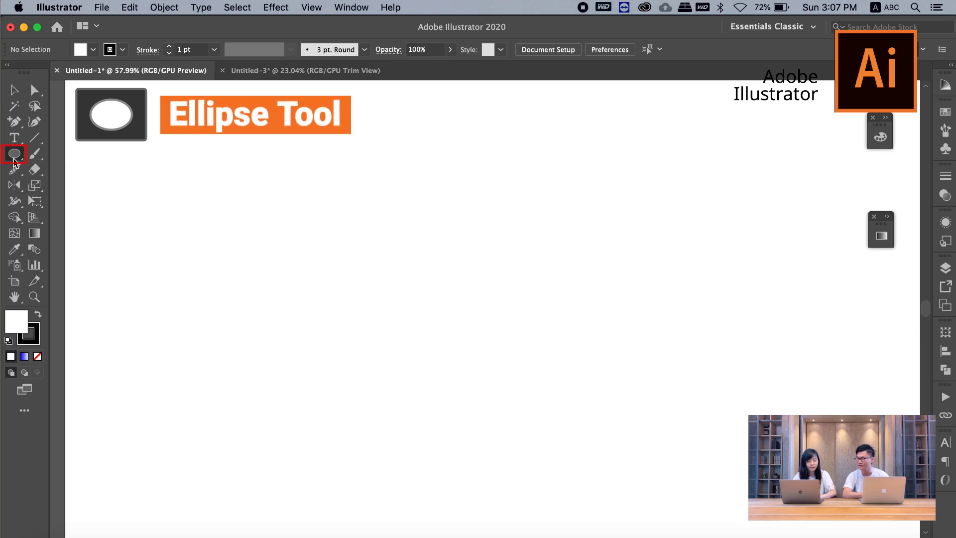
{"action": "left_click_drag", "start_coordinate": [13, 160], "coordinate": [58, 201]}
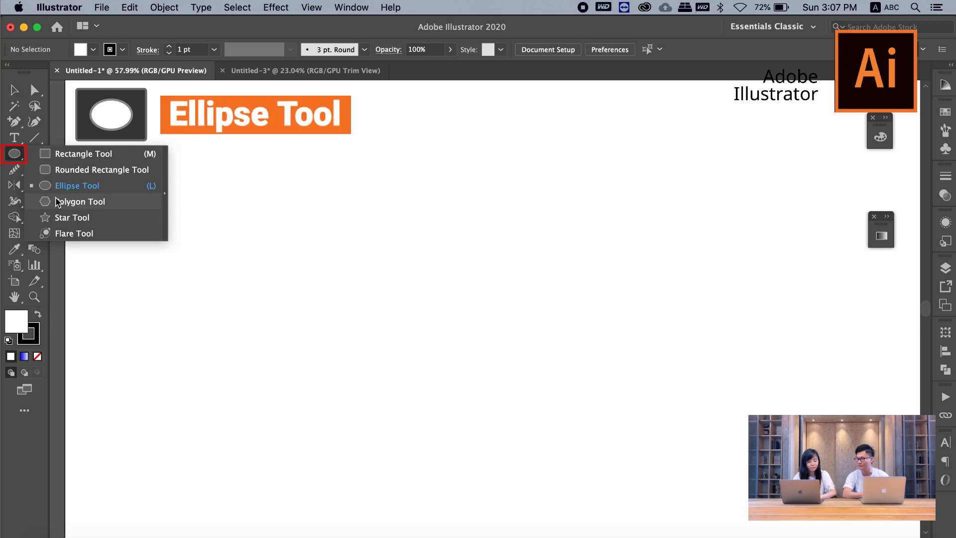
{"action": "left_click_drag", "start_coordinate": [57, 201], "coordinate": [52, 185]}
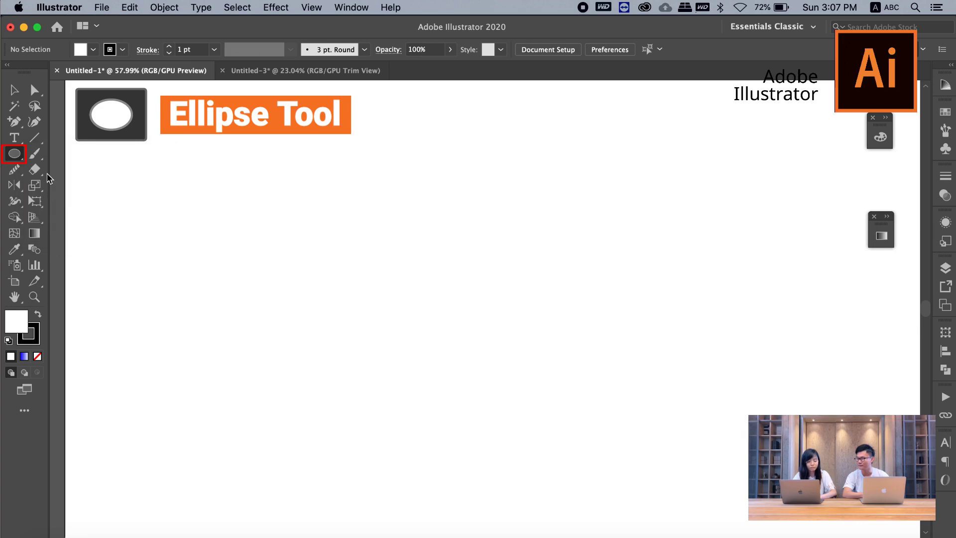
{"action": "left_click_drag", "start_coordinate": [14, 154], "coordinate": [52, 187]}
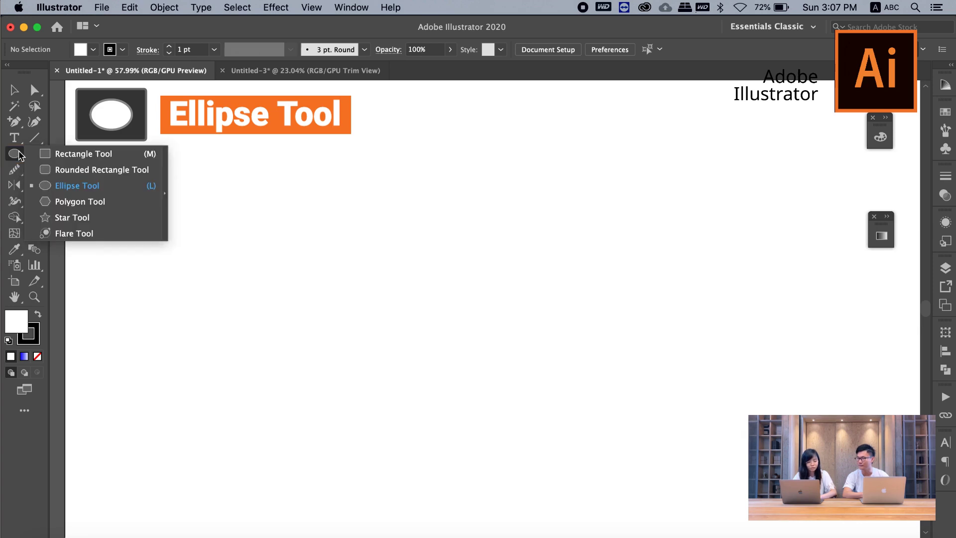
{"action": "left_click", "coordinate": [53, 185]}
{"action": "left_click", "coordinate": [285, 195]}
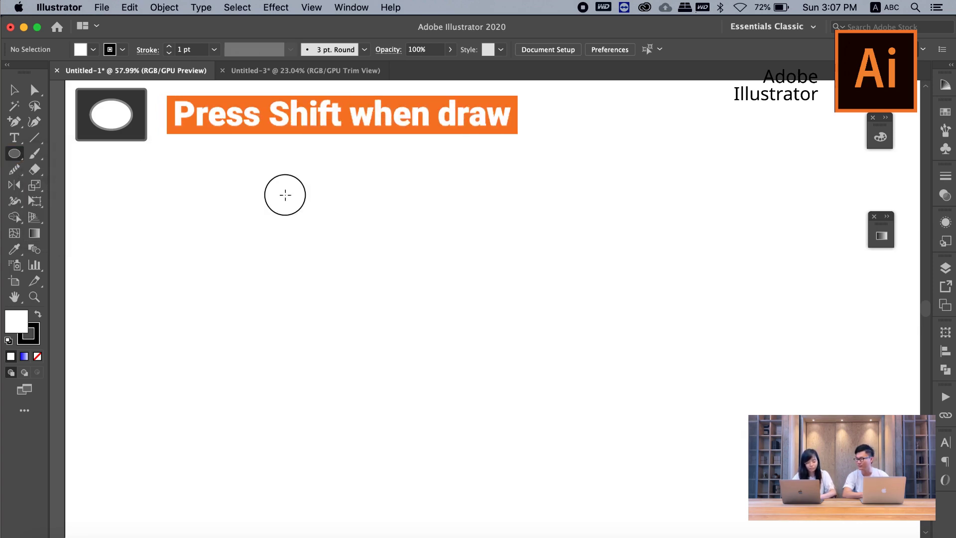
{"action": "left_click_drag", "start_coordinate": [285, 195], "coordinate": [240, 246]}
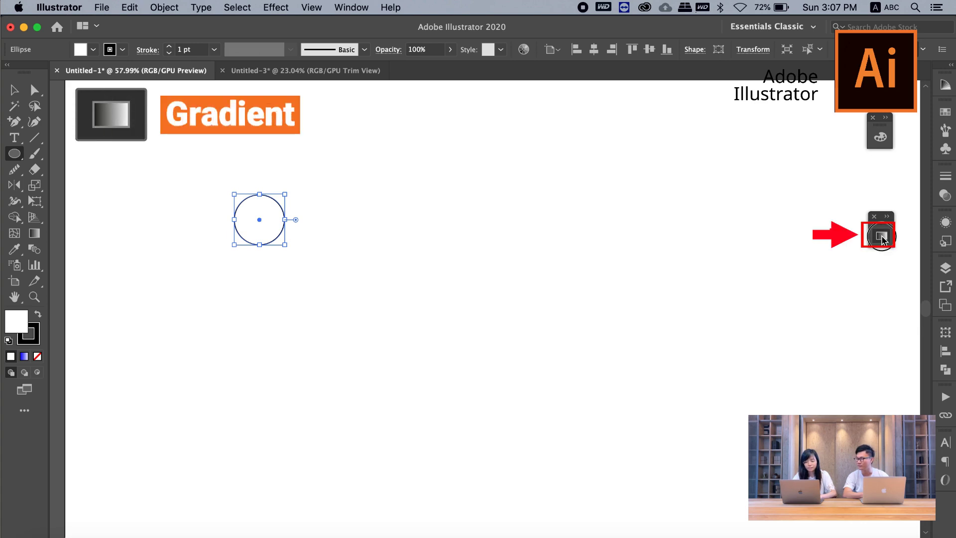
- Set the circle's stroke to None
{"action": "left_click", "coordinate": [882, 237]}
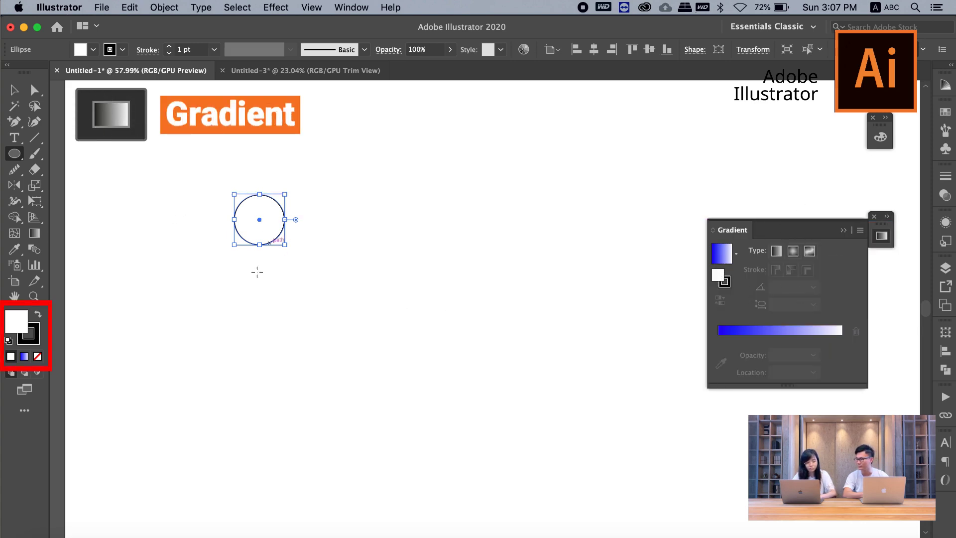
{"action": "left_click", "coordinate": [30, 343]}
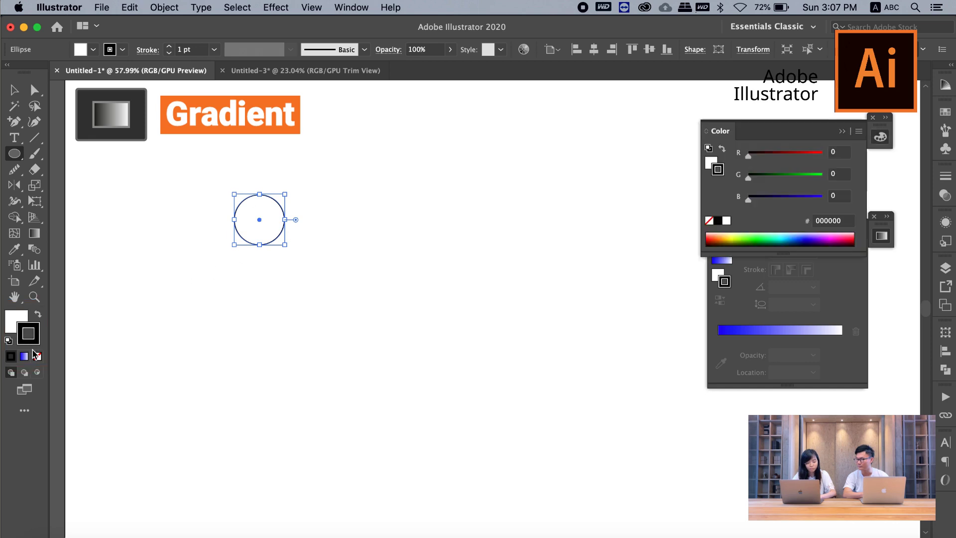
{"action": "left_click", "coordinate": [37, 357]}
{"action": "left_click", "coordinate": [9, 324]}
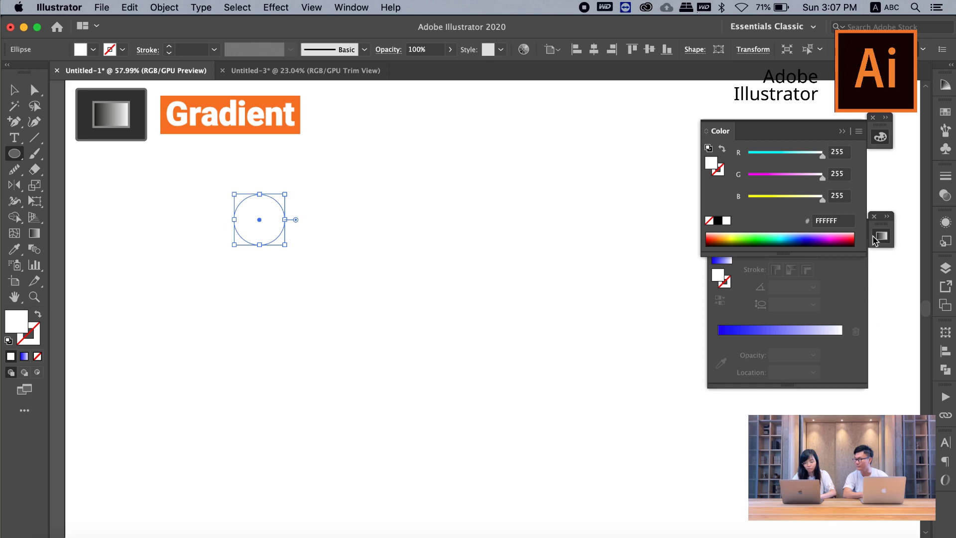
- Fill the circle with a linear gradient starting from blue
{"action": "left_click", "coordinate": [876, 239]}
{"action": "left_click", "coordinate": [880, 238]}
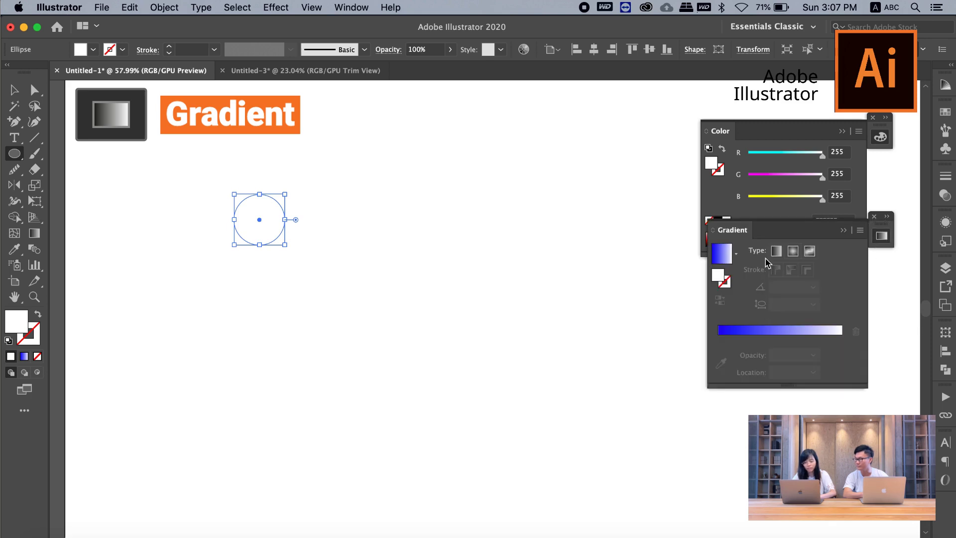
{"action": "left_click", "coordinate": [723, 330]}
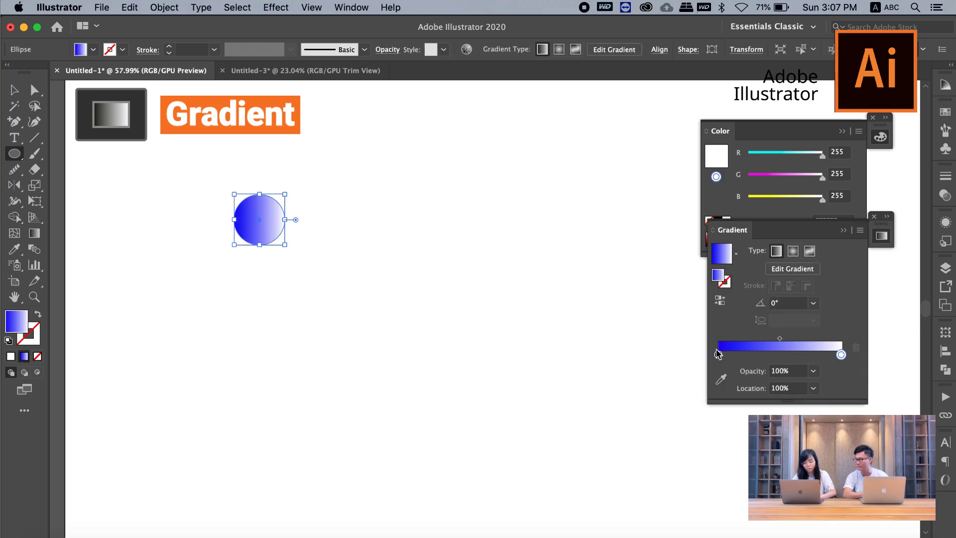
{"action": "double_click", "coordinate": [718, 355]}
{"action": "left_click", "coordinate": [761, 190]}
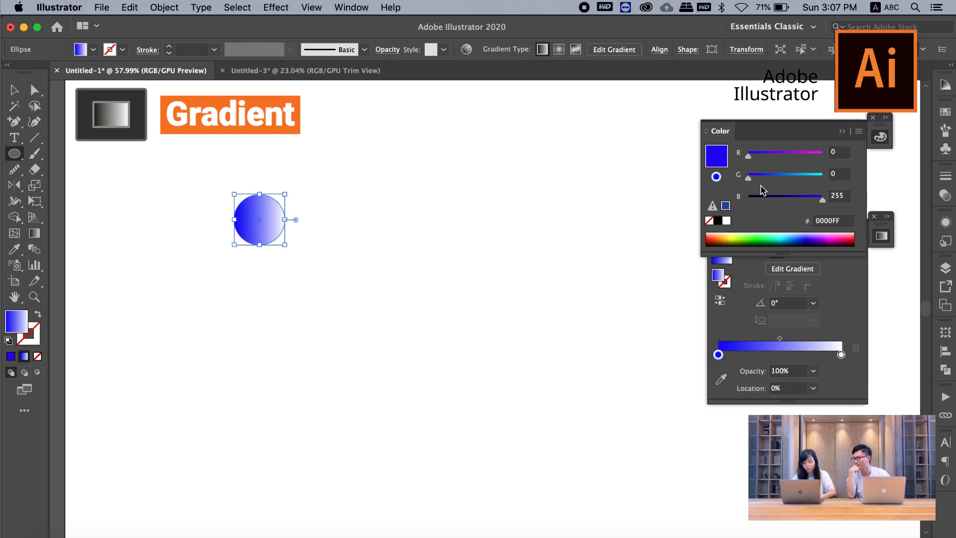
{"action": "left_click", "coordinate": [739, 331]}
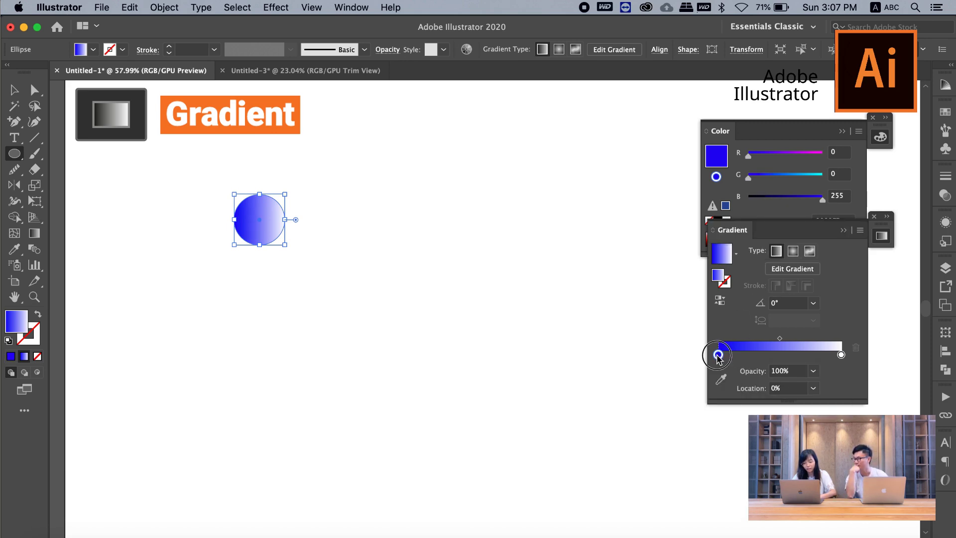
{"action": "left_click_drag", "start_coordinate": [841, 355], "coordinate": [839, 355]}
- Make the gradient's right stop magenta for a blue-to-magenta fill
{"action": "double_click", "coordinate": [831, 354]}
{"action": "key", "text": "Escape"}
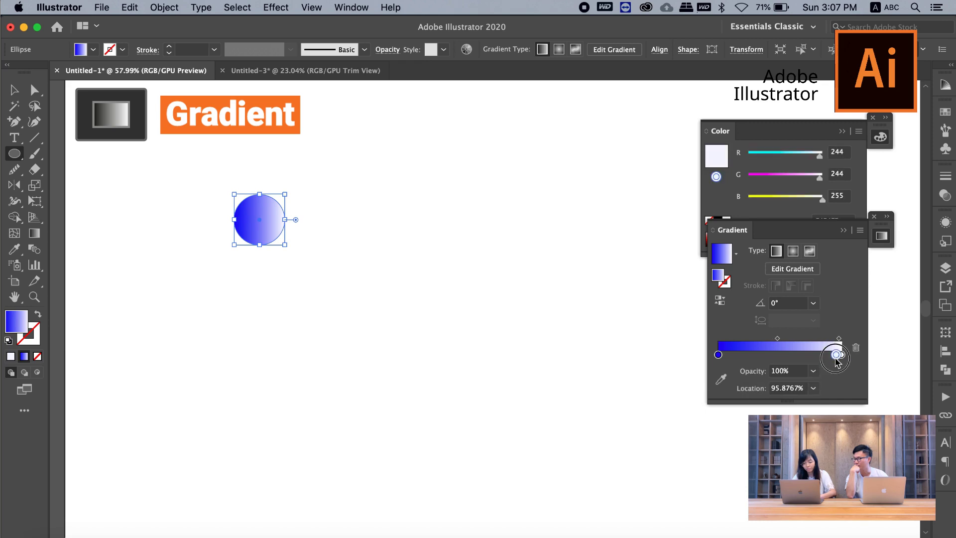
{"action": "left_click_drag", "start_coordinate": [833, 358], "coordinate": [837, 381]}
{"action": "double_click", "coordinate": [841, 354]}
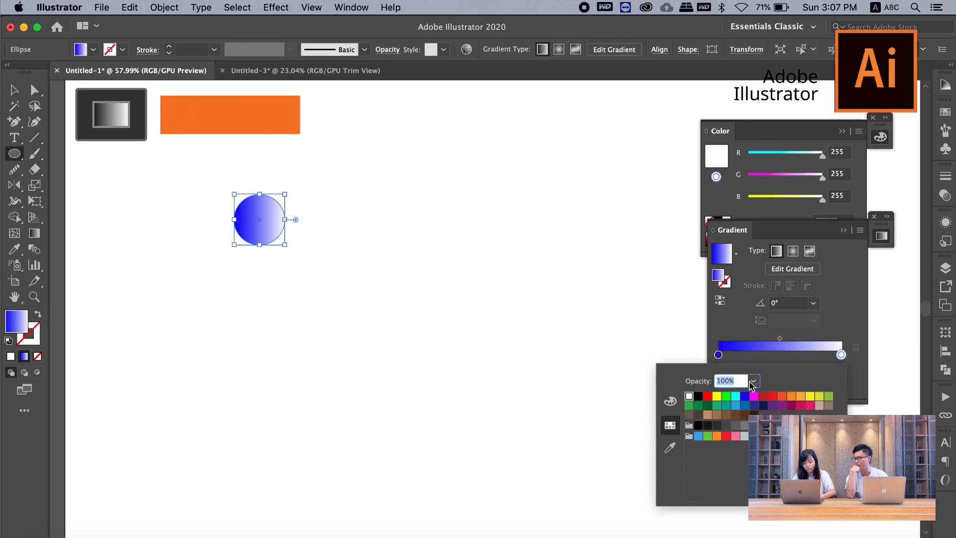
{"action": "key", "text": "Escape"}
{"action": "double_click", "coordinate": [842, 355]}
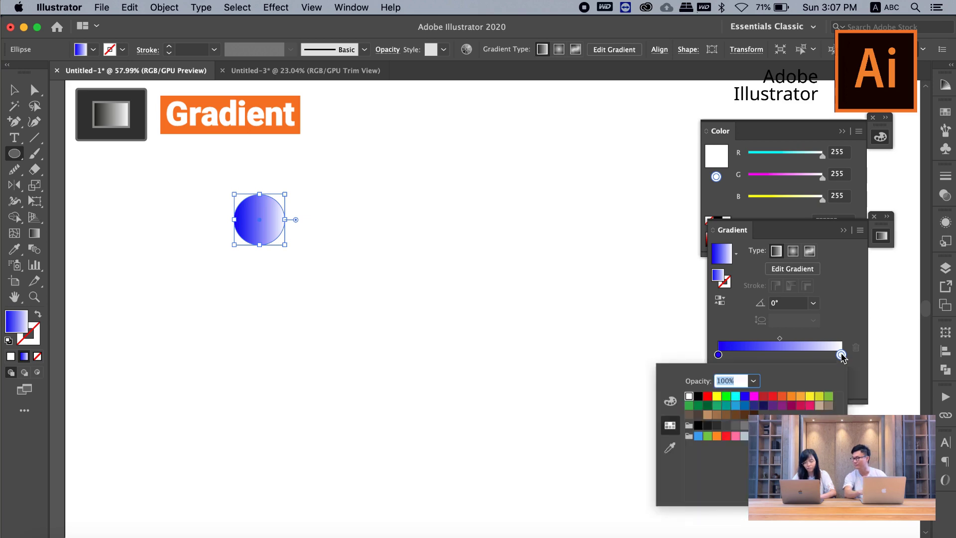
{"action": "left_click", "coordinate": [755, 397]}
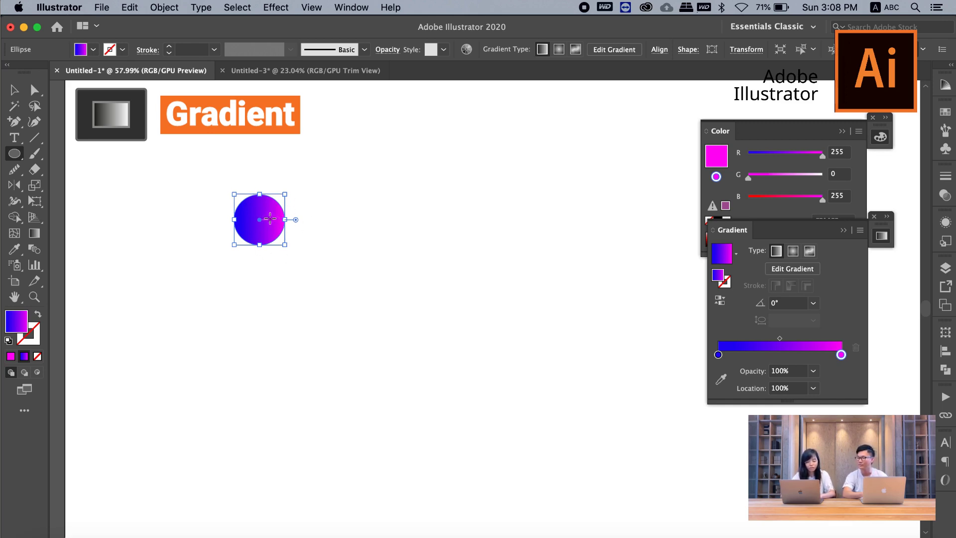
{"action": "left_click", "coordinate": [145, 155]}
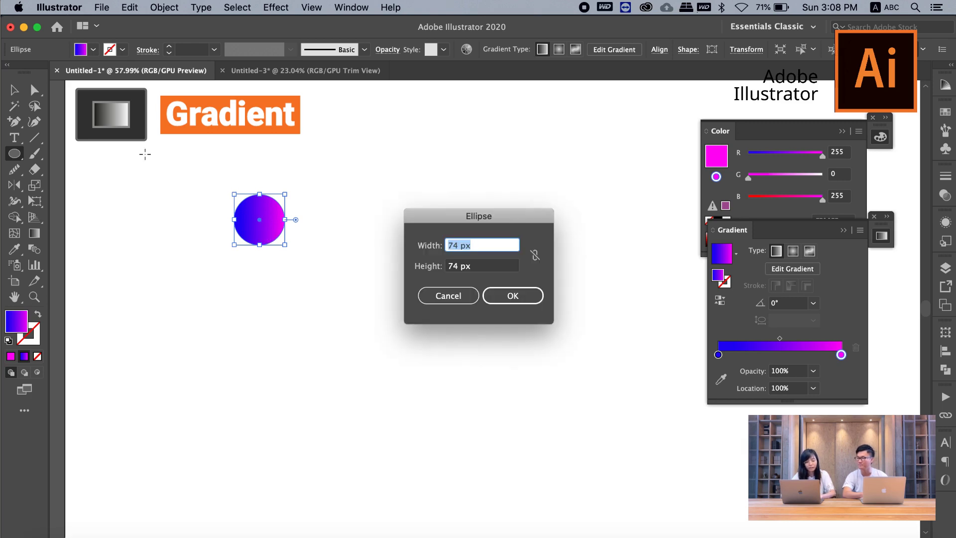
{"action": "left_click", "coordinate": [461, 300]}
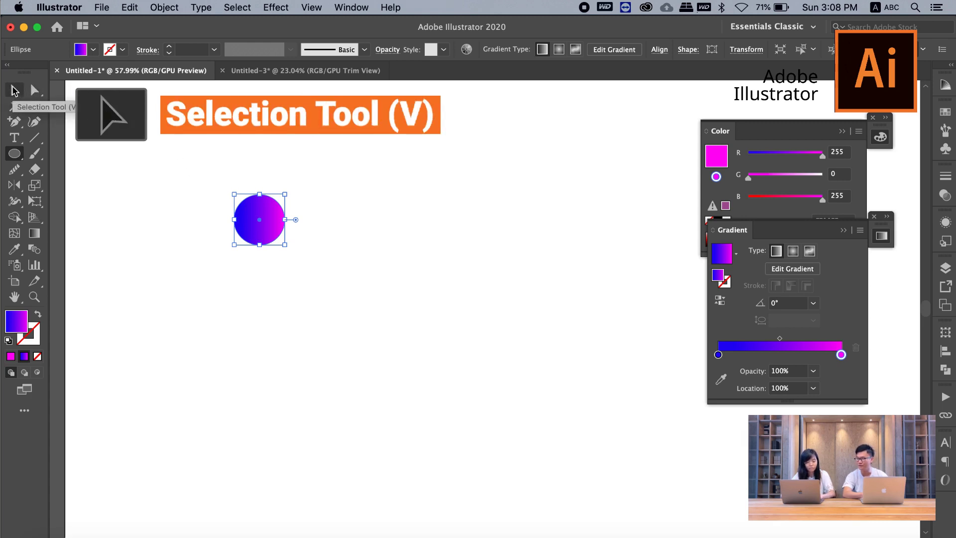
- Duplicate the gradient circle rightward and repeat the copy, leaving four evenly spaced circles
{"action": "left_click", "coordinate": [15, 91]}
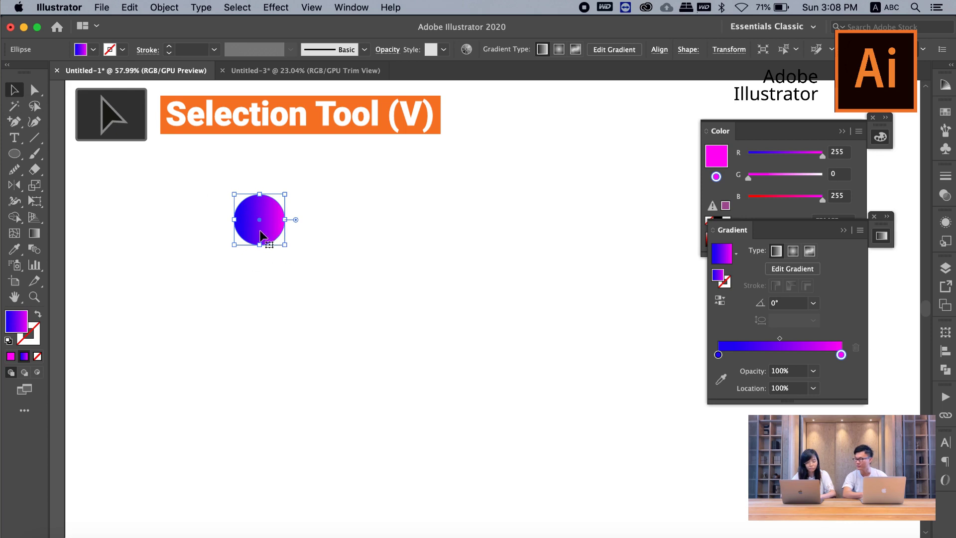
{"action": "left_click_drag", "start_coordinate": [262, 232], "coordinate": [326, 233]}
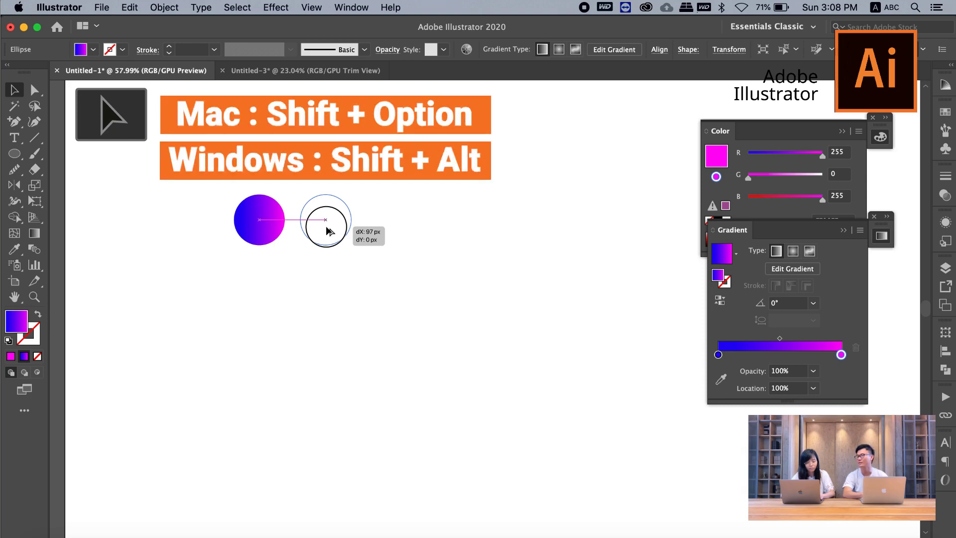
{"action": "left_click_drag", "start_coordinate": [328, 230], "coordinate": [360, 234]}
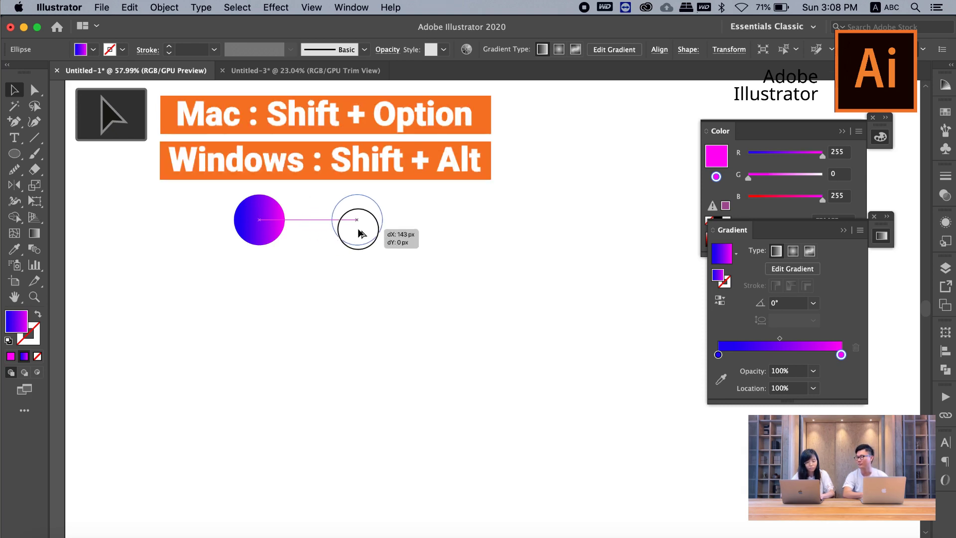
{"action": "mouse_move", "coordinate": [361, 233]}
{"action": "left_mouse_down"}
{"action": "mouse_move", "coordinate": [304, 218]}
{"action": "mouse_move", "coordinate": [334, 264]}
{"action": "mouse_move", "coordinate": [355, 249]}
{"action": "mouse_move", "coordinate": [351, 234]}
{"action": "left_mouse_up"}
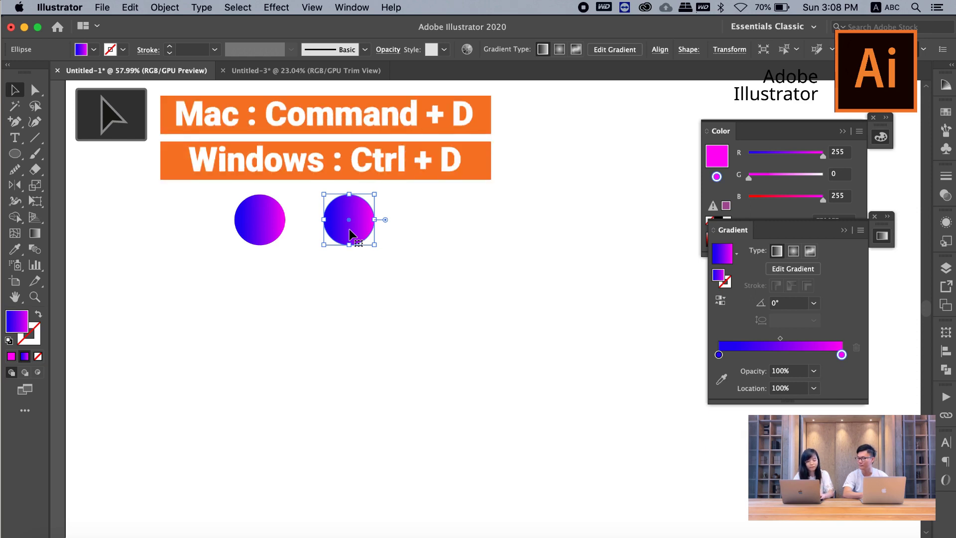
{"action": "key", "text": "super+d"}
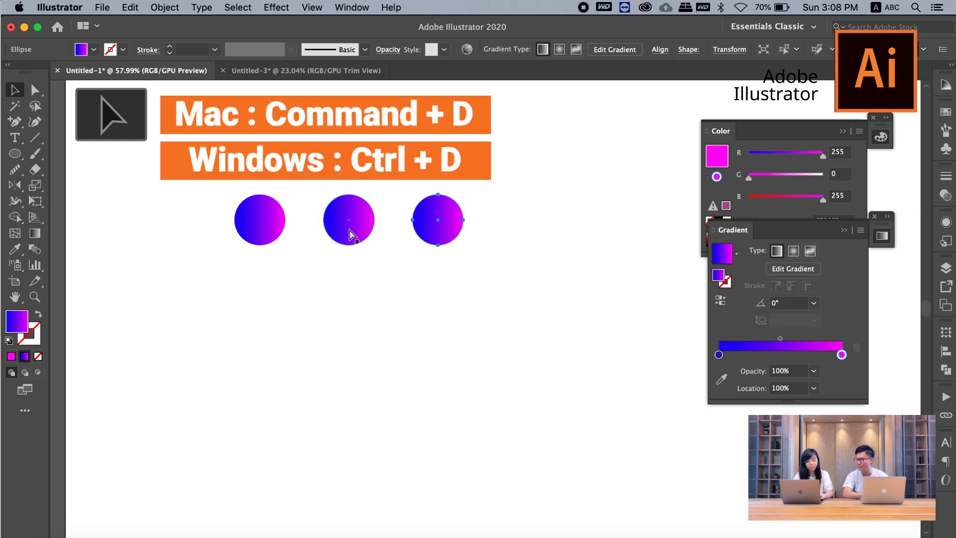
{"action": "key", "text": "super+d"}
{"action": "key", "text": "super+d"}
{"action": "key", "text": "super+d"}
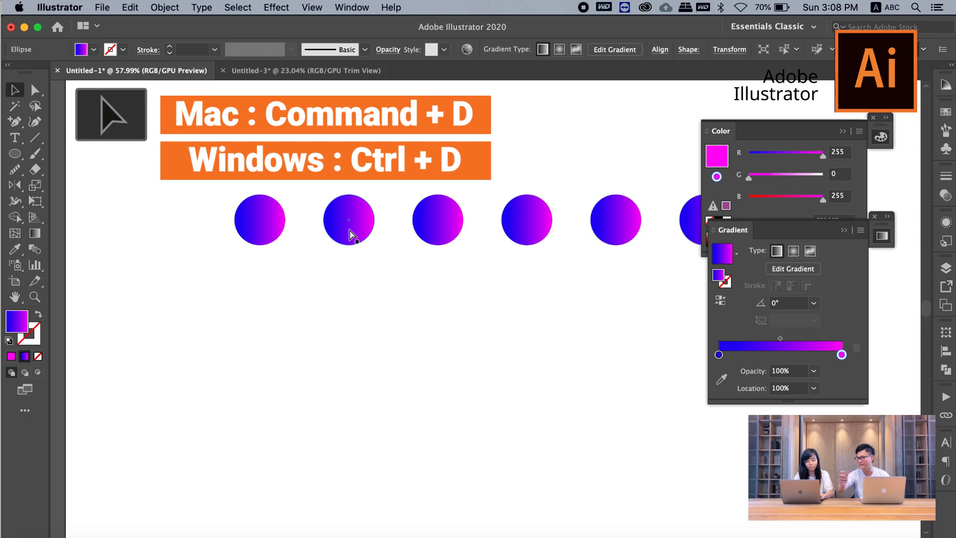
{"action": "key", "text": "super+d"}
{"action": "key", "text": "super+d"}
{"action": "key", "text": "super+z"}
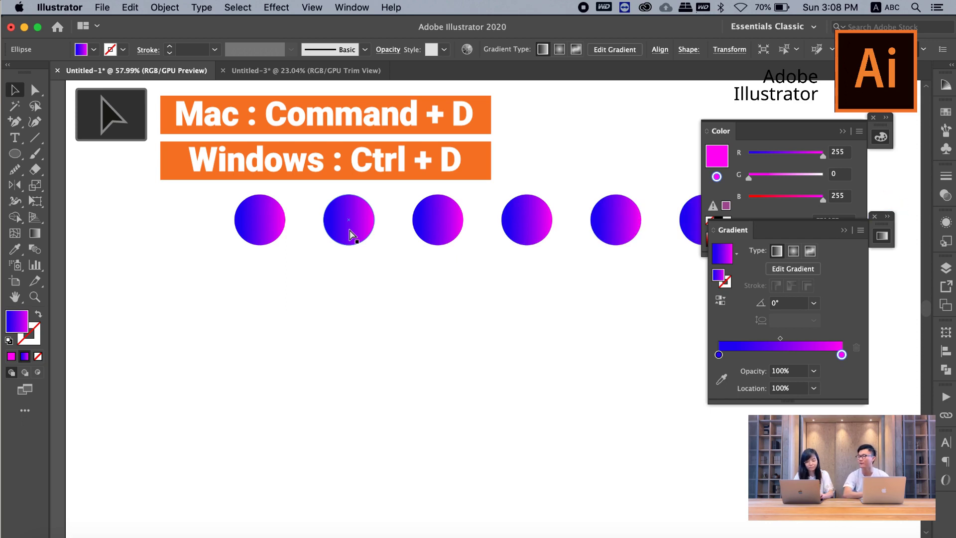
{"action": "key", "text": "super+z"}
{"action": "key", "text": "super+z"}
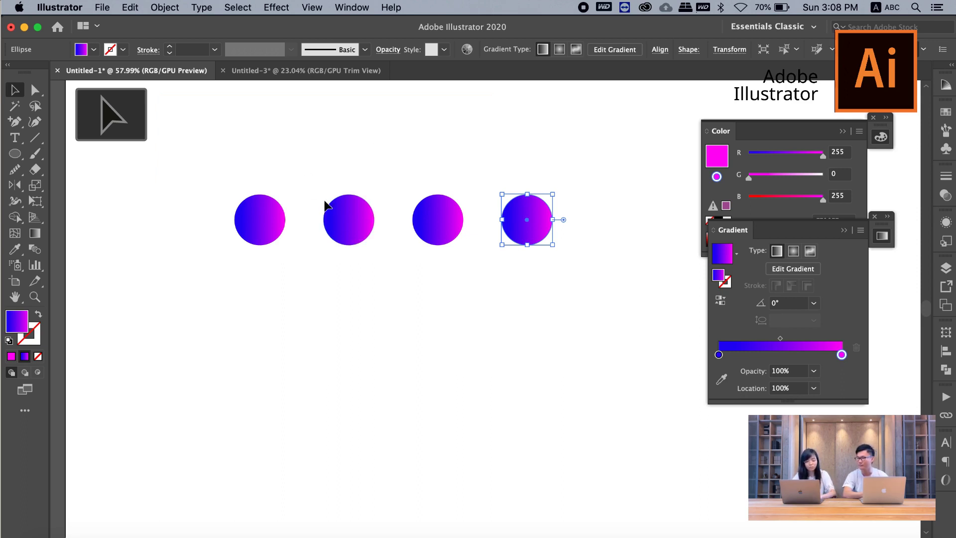
- Reverse the second circle's gradient and make its right stop red, giving magenta-to-red
{"action": "left_click", "coordinate": [401, 181]}
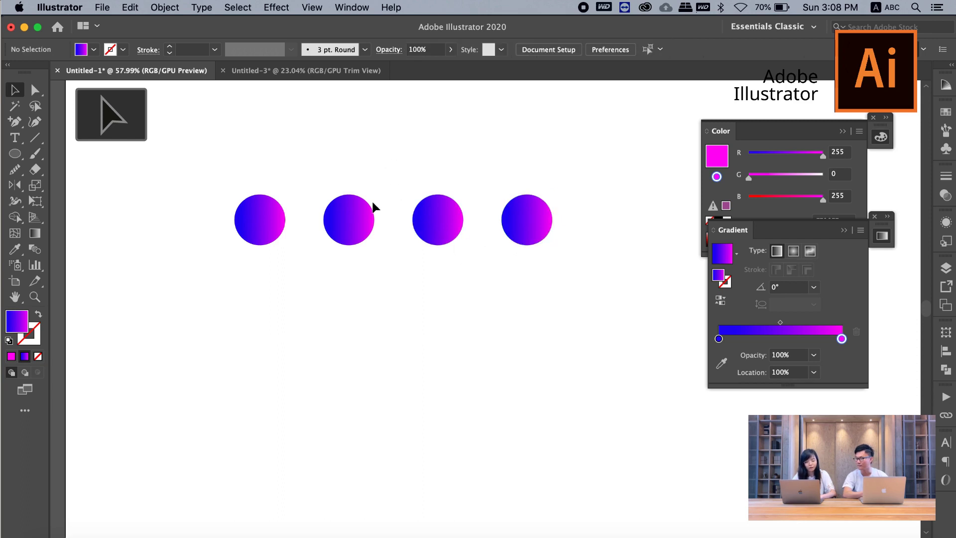
{"action": "left_click", "coordinate": [347, 226]}
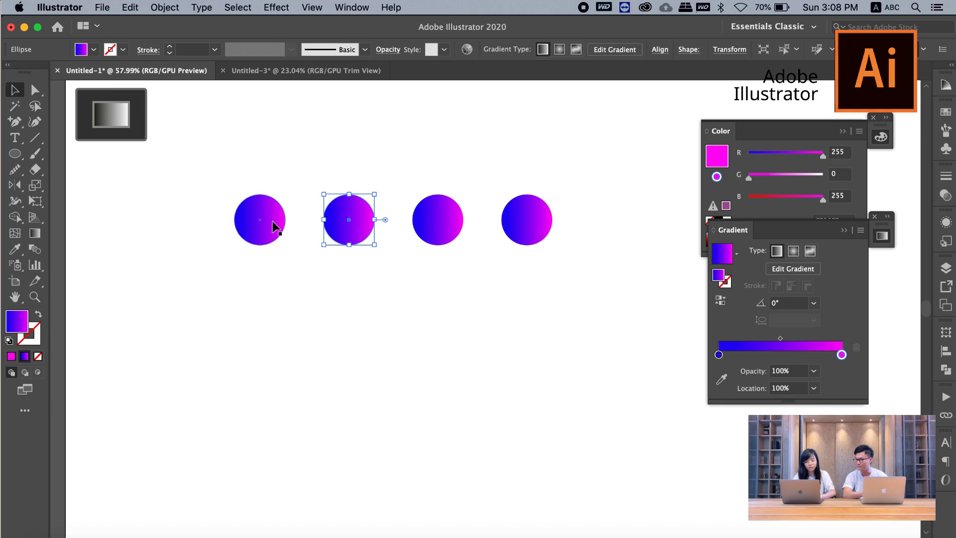
{"action": "left_click", "coordinate": [720, 306]}
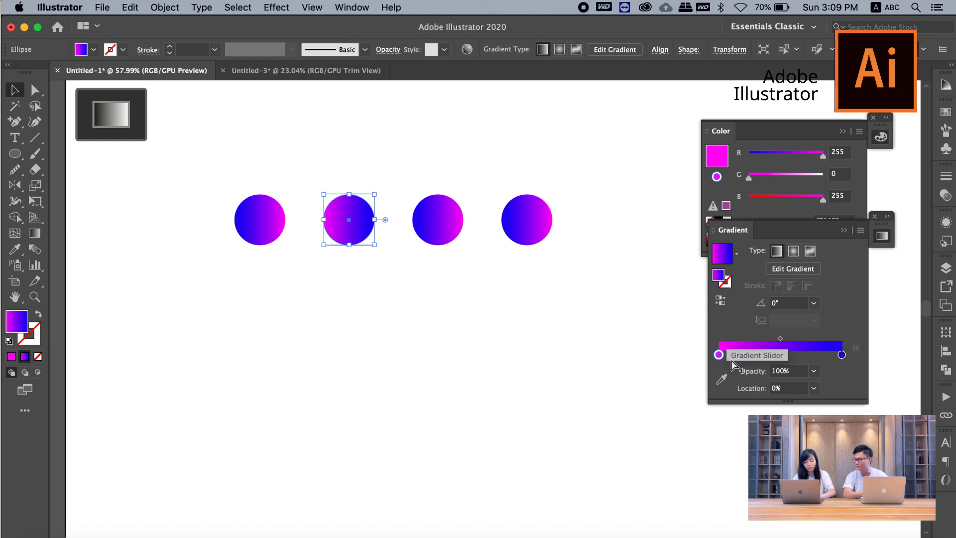
{"action": "double_click", "coordinate": [842, 354]}
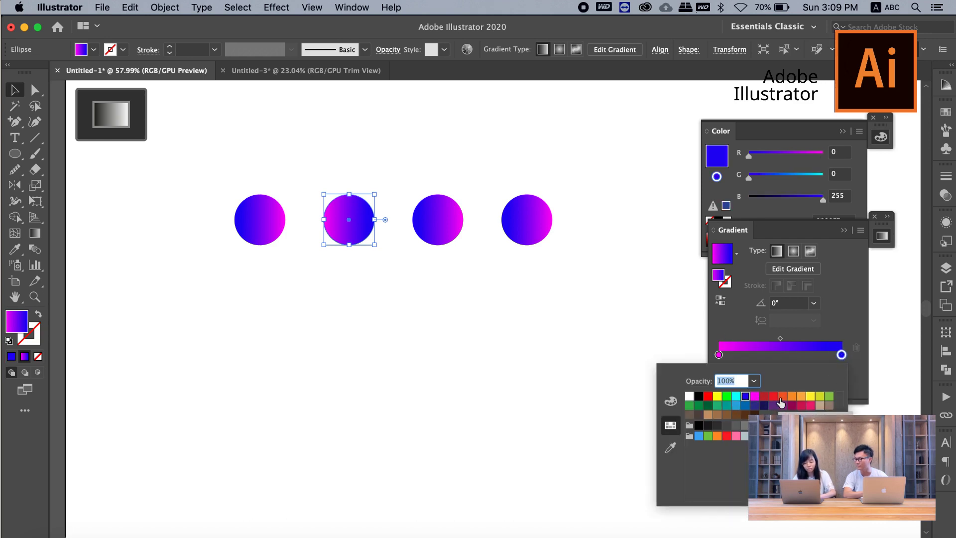
{"action": "left_click", "coordinate": [773, 396]}
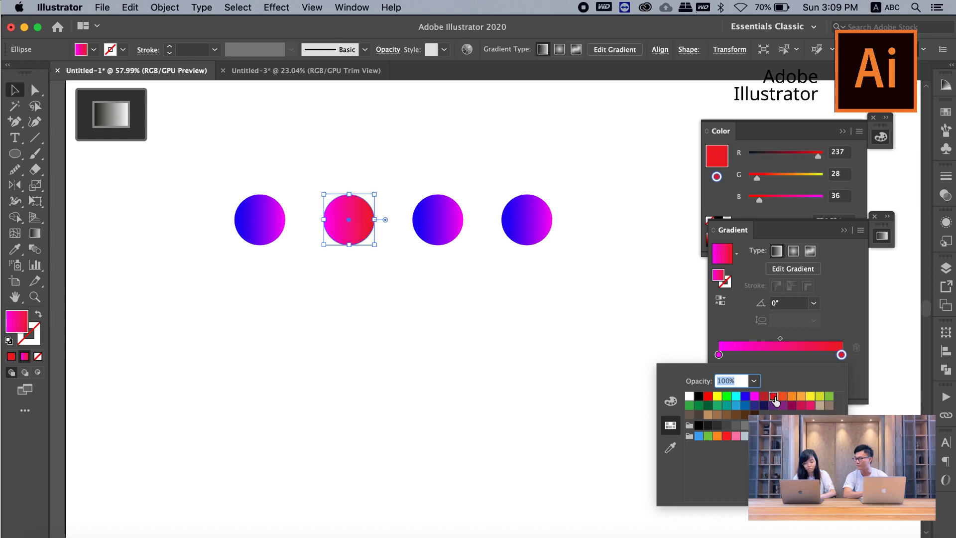
{"action": "left_click", "coordinate": [445, 215]}
{"action": "left_click", "coordinate": [437, 223]}
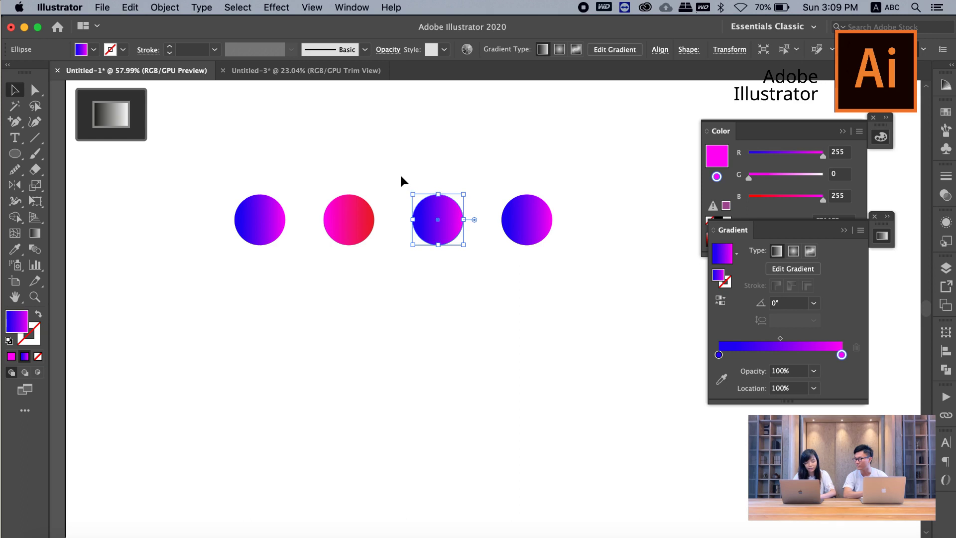
- Give the third circle the sampled gradient, reversed, with its right stop yellow
{"action": "key", "text": "i"}
{"action": "left_click", "coordinate": [348, 215]}
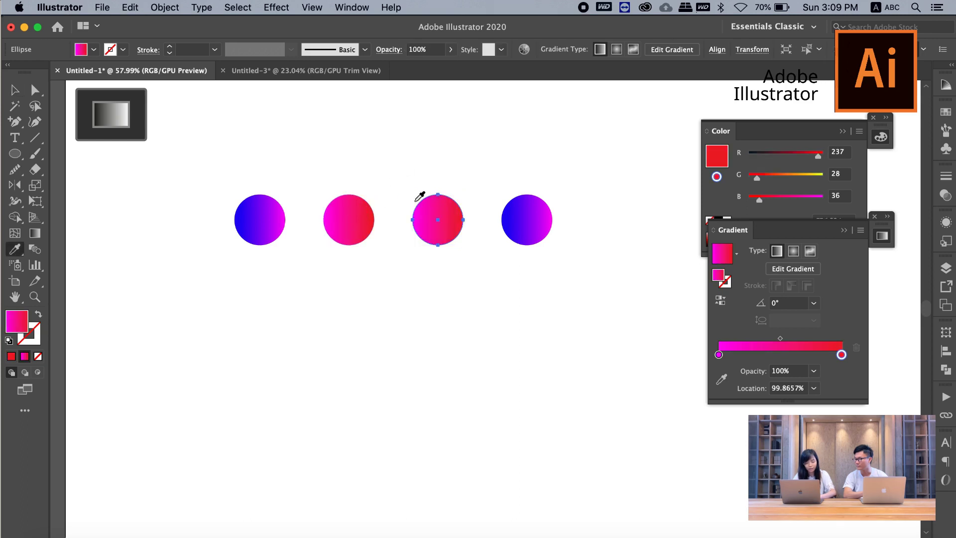
{"action": "key", "text": "v"}
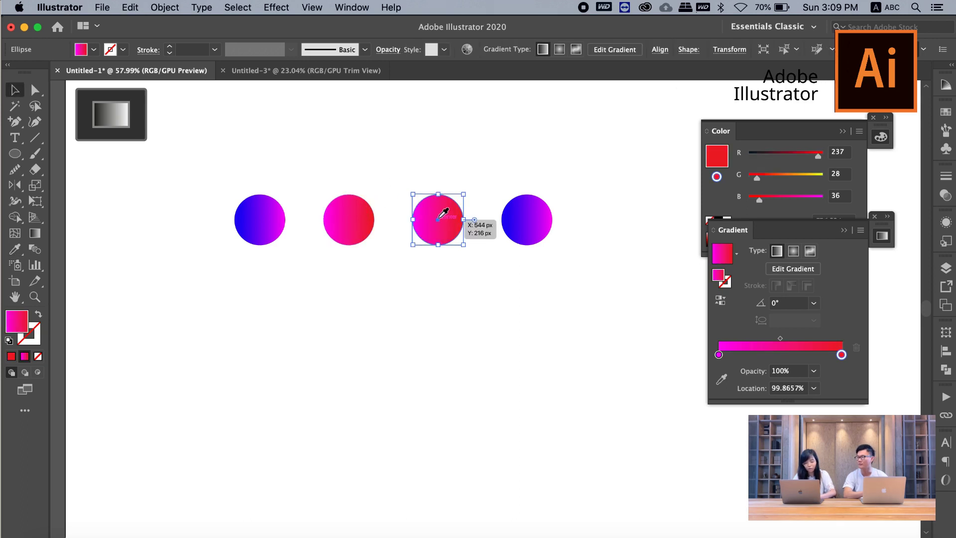
{"action": "left_click", "coordinate": [720, 300]}
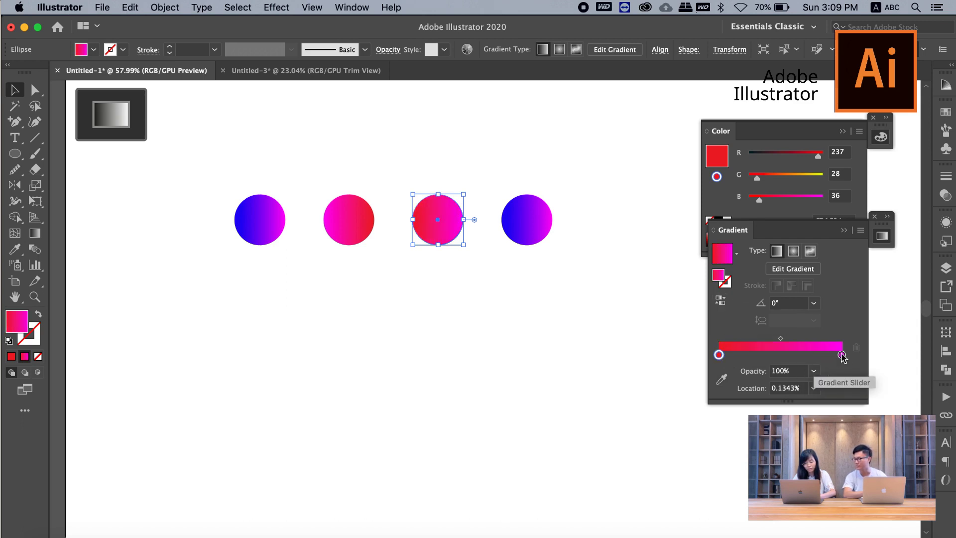
{"action": "double_click", "coordinate": [842, 355]}
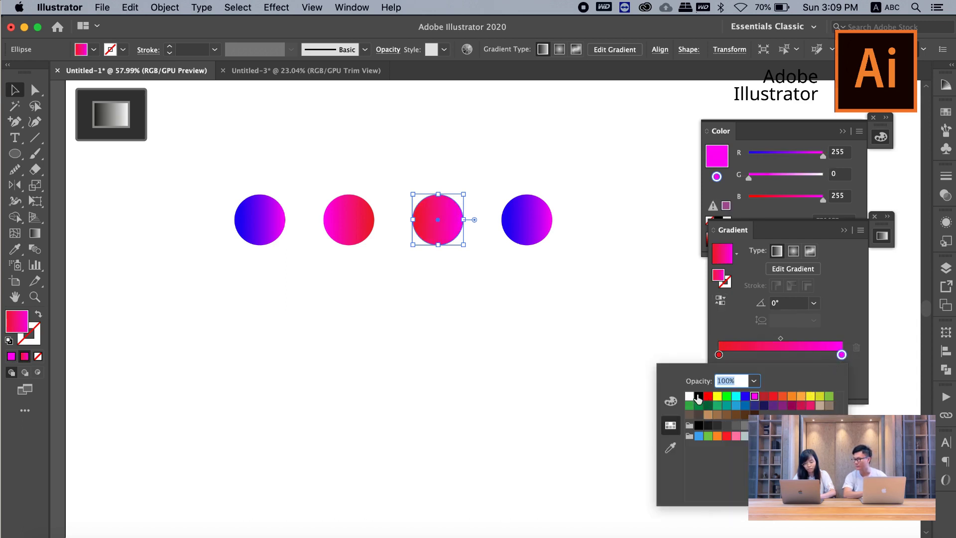
{"action": "left_click", "coordinate": [717, 396]}
{"action": "left_click", "coordinate": [532, 224]}
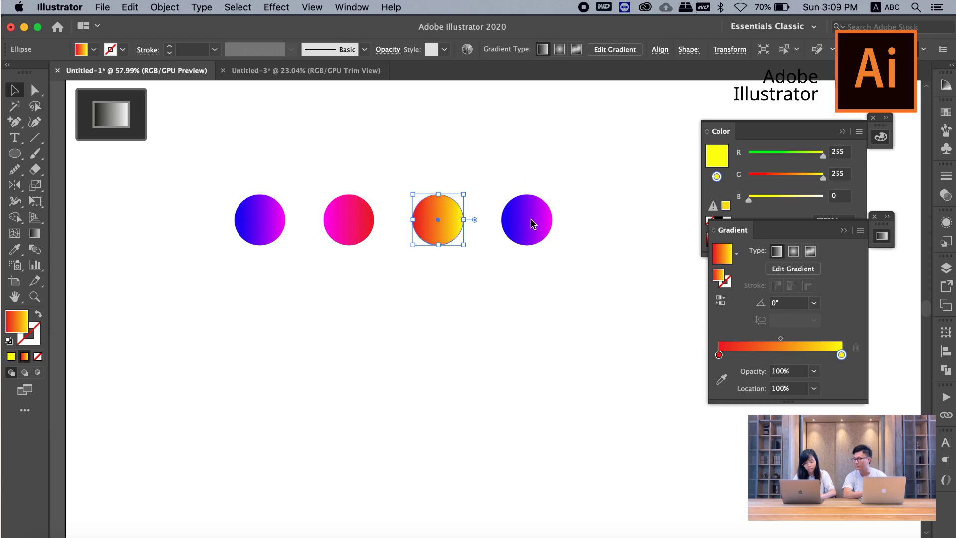
{"action": "left_click", "coordinate": [532, 224]}
- Copy the gradient onto the fourth circle, reverse it, and make the red stop magenta
{"action": "key", "text": "i"}
{"action": "left_click", "coordinate": [435, 212]}
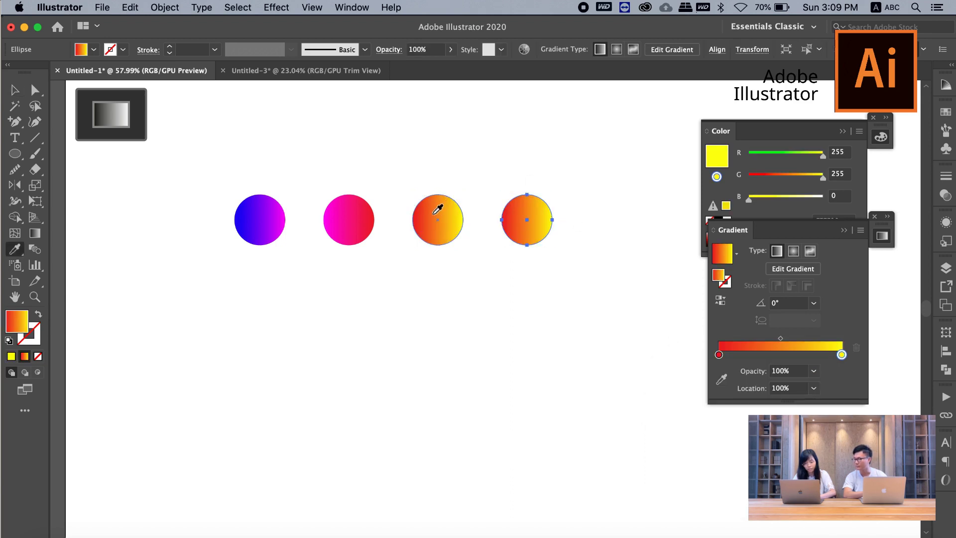
{"action": "left_click", "coordinate": [721, 301]}
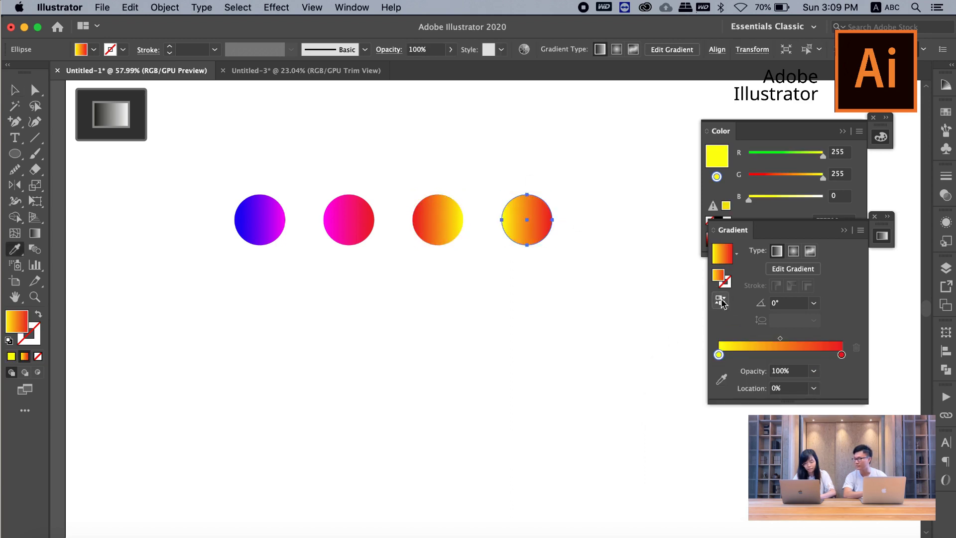
{"action": "double_click", "coordinate": [842, 355]}
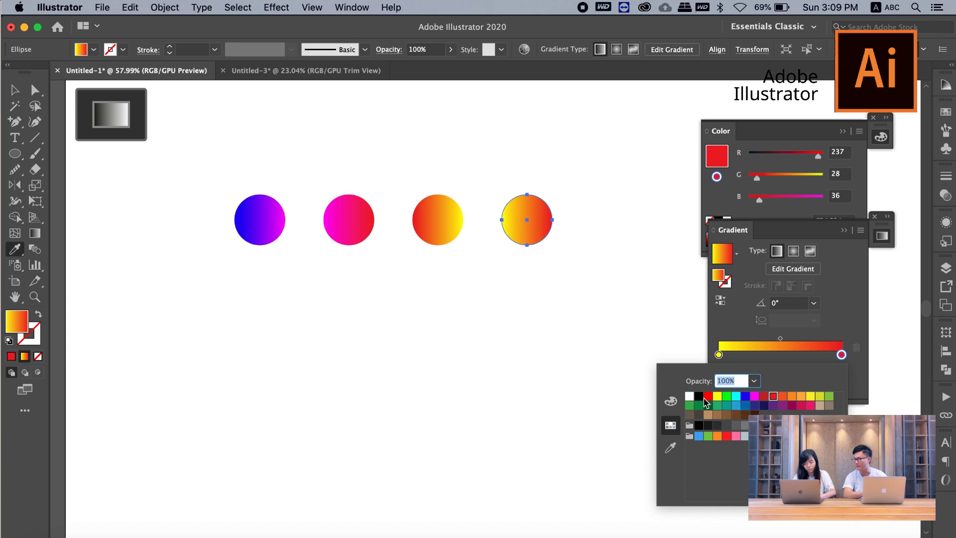
{"action": "left_click", "coordinate": [754, 396]}
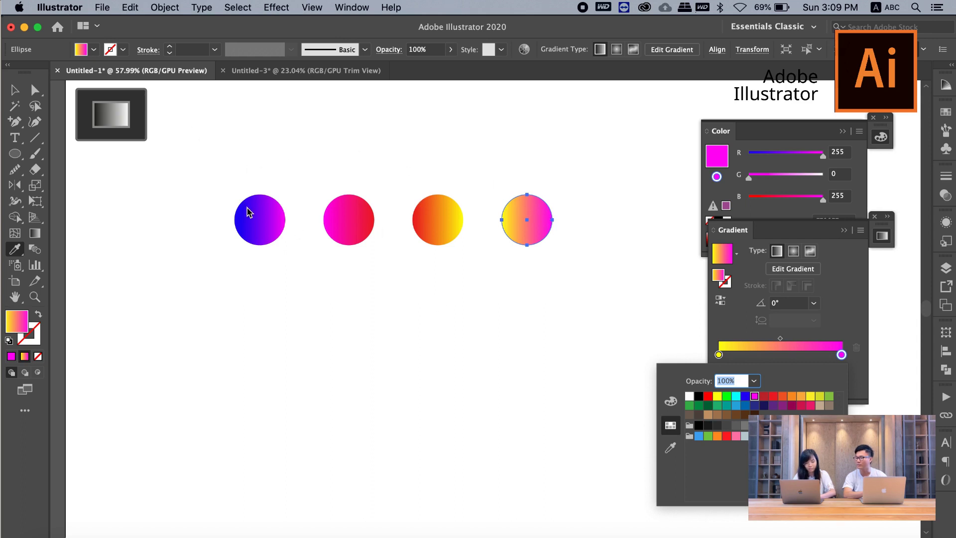
{"action": "left_click", "coordinate": [214, 193]}
{"action": "key", "text": "ctrl+z"}
- Marquee-select all four gradient circles
{"action": "key", "text": "v"}
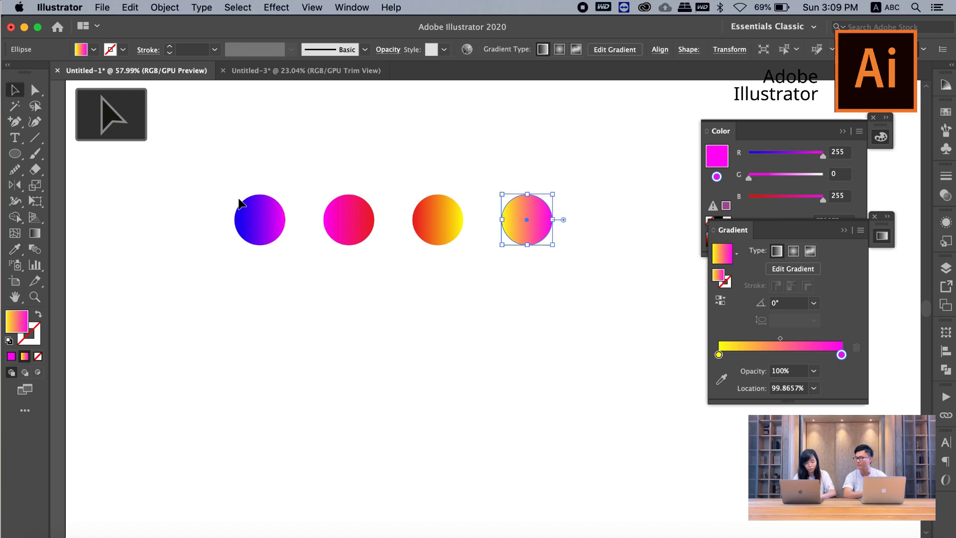
{"action": "left_click", "coordinate": [326, 171]}
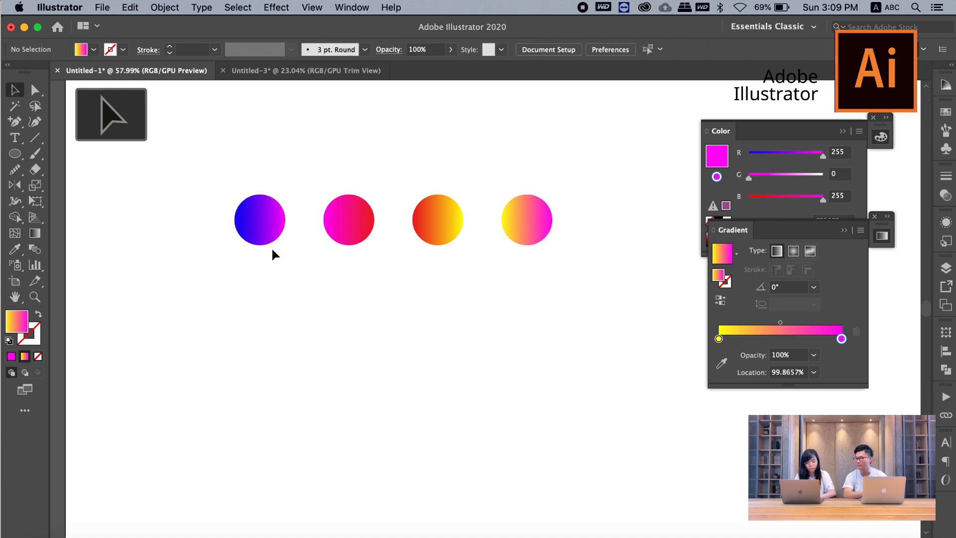
{"action": "left_click_drag", "start_coordinate": [219, 169], "coordinate": [575, 279]}
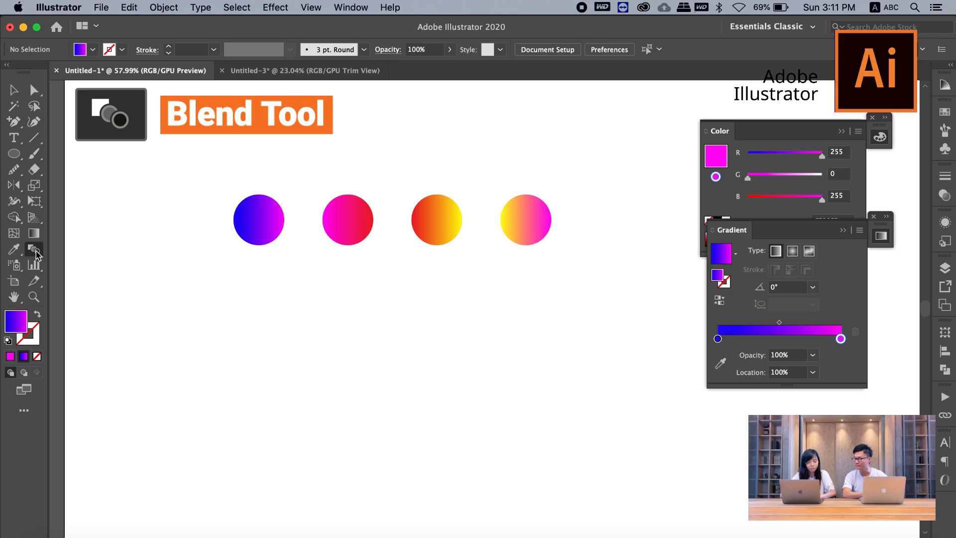
- Set Blend Options spacing to Specified Steps with 100 steps
{"action": "double_click", "coordinate": [36, 254]}
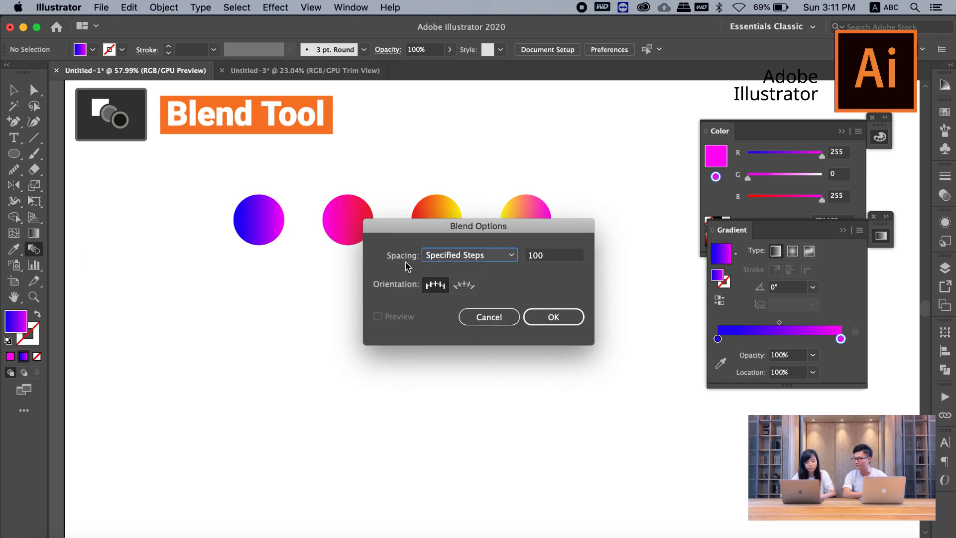
{"action": "left_click", "coordinate": [439, 262]}
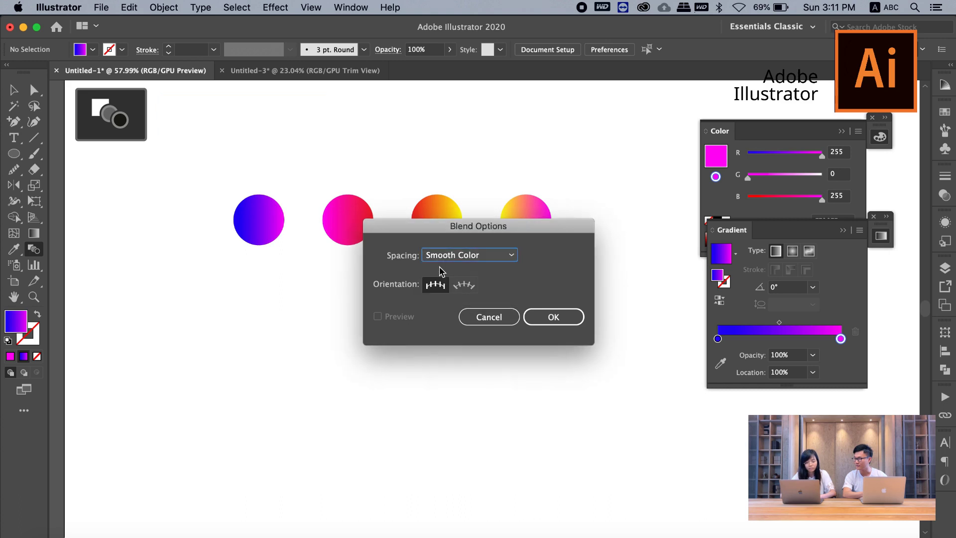
{"action": "left_click", "coordinate": [440, 259]}
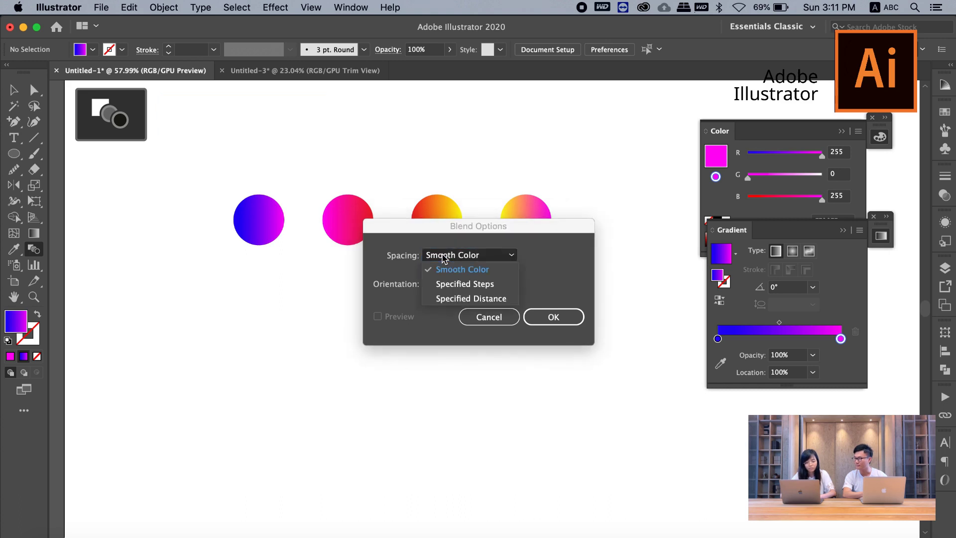
{"action": "left_click", "coordinate": [448, 287]}
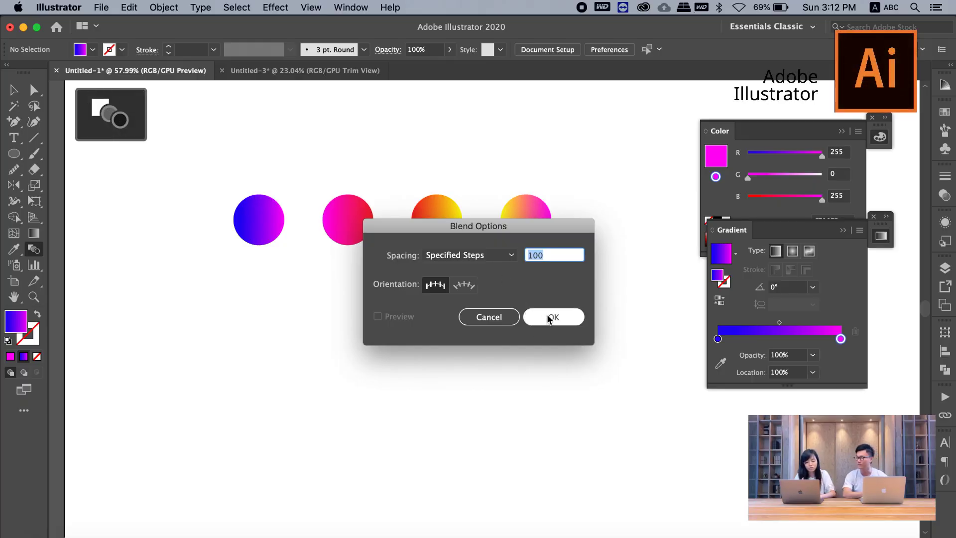
{"action": "left_click", "coordinate": [550, 318]}
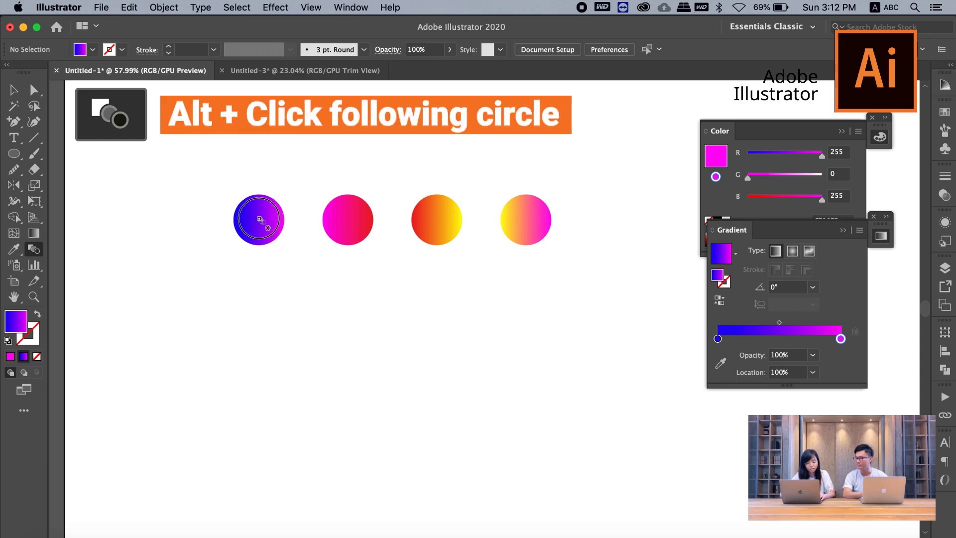
- Blend the four circles left to right into one blue-magenta-red-yellow gradient bar
{"action": "left_click", "coordinate": [259, 219], "text": "alt"}
{"action": "left_click", "coordinate": [545, 316]}
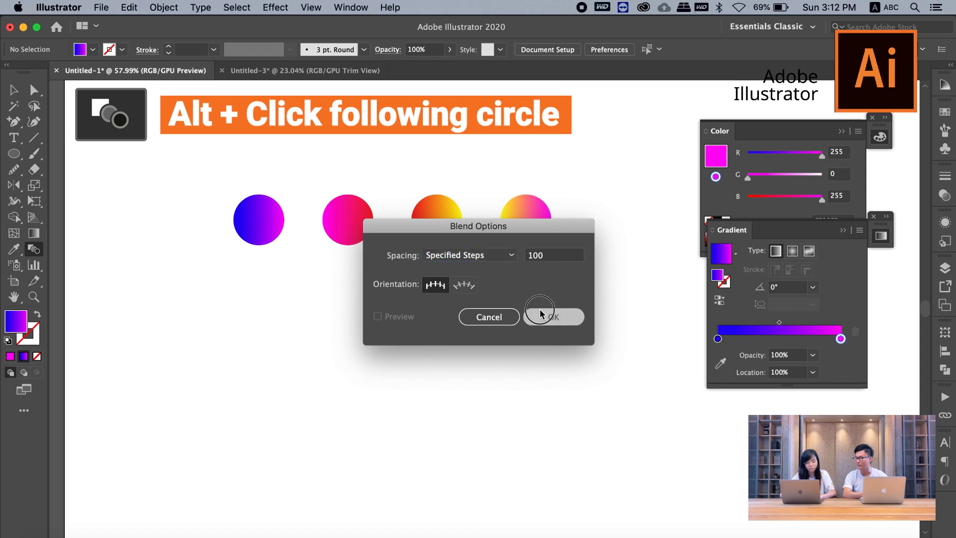
{"action": "left_click", "coordinate": [351, 221]}
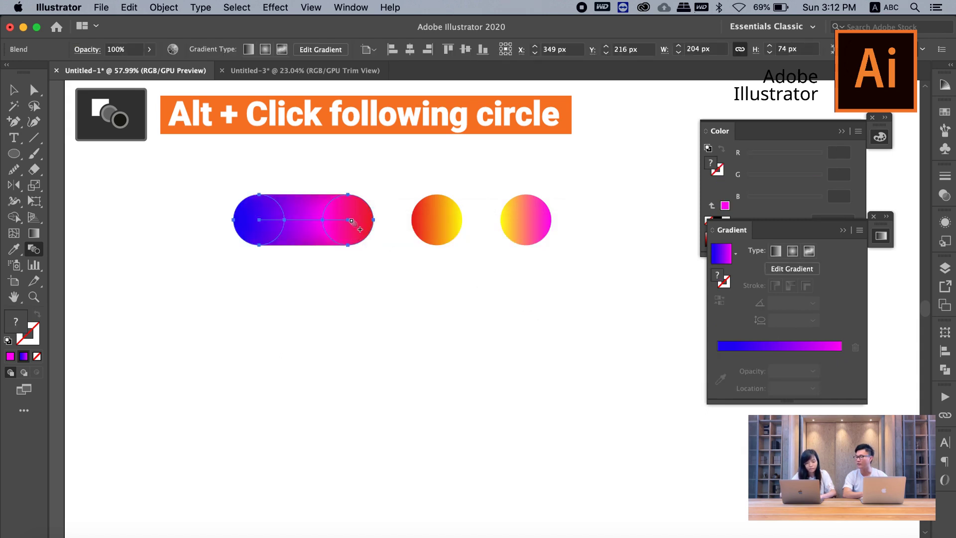
{"action": "left_click", "coordinate": [444, 224]}
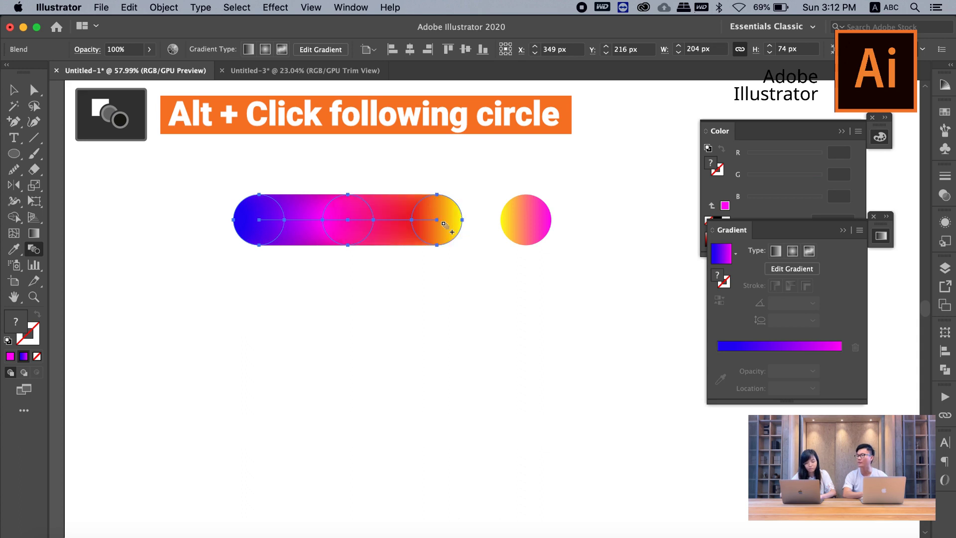
{"action": "left_click", "coordinate": [529, 222]}
{"action": "key", "text": "v"}
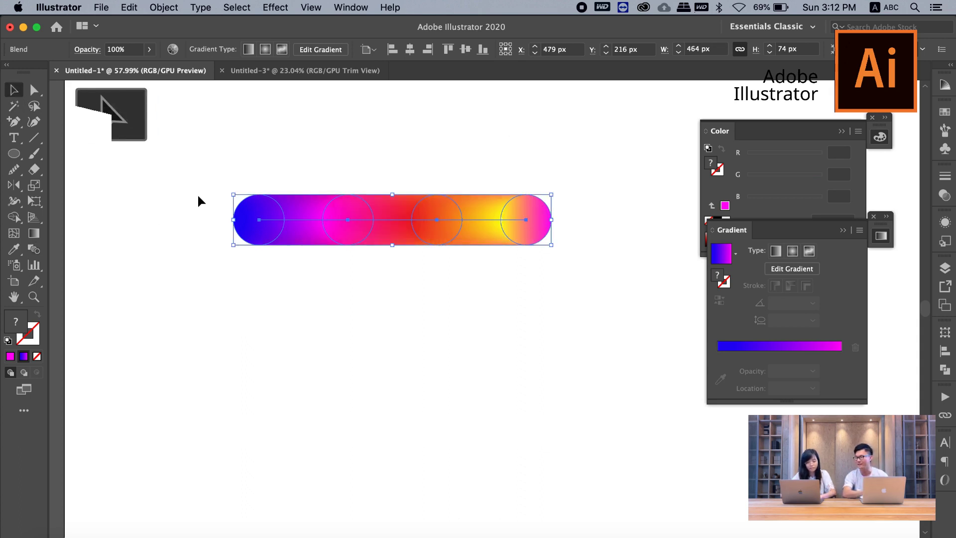
{"action": "left_click", "coordinate": [199, 196]}
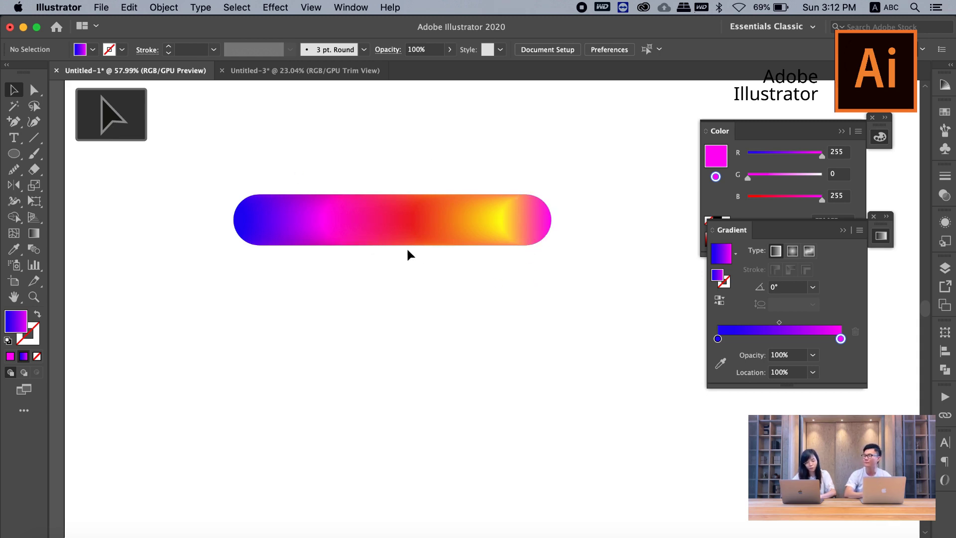
{"action": "left_click", "coordinate": [261, 224]}
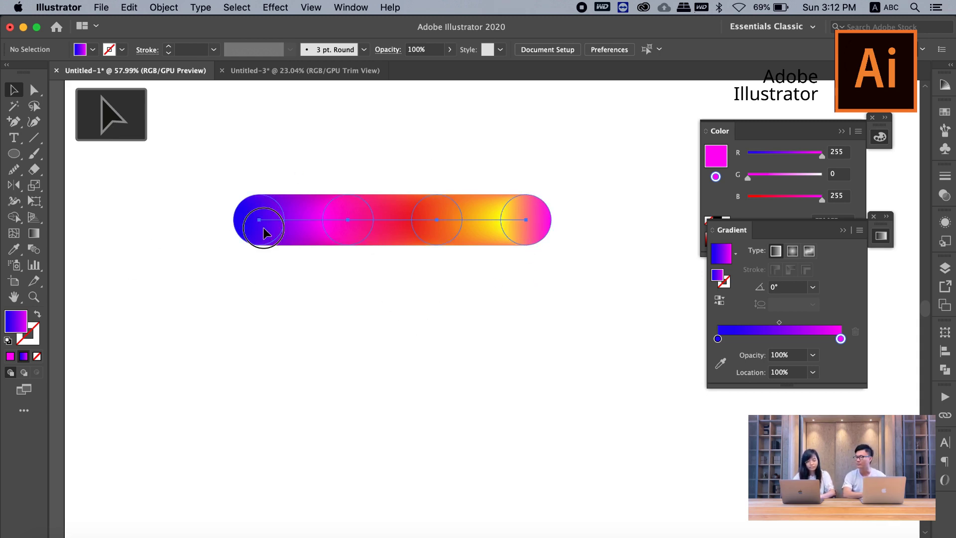
- Move the 'sales' script lettering from the pasteboard onto the artboard below the bar
{"action": "left_click", "coordinate": [342, 311]}
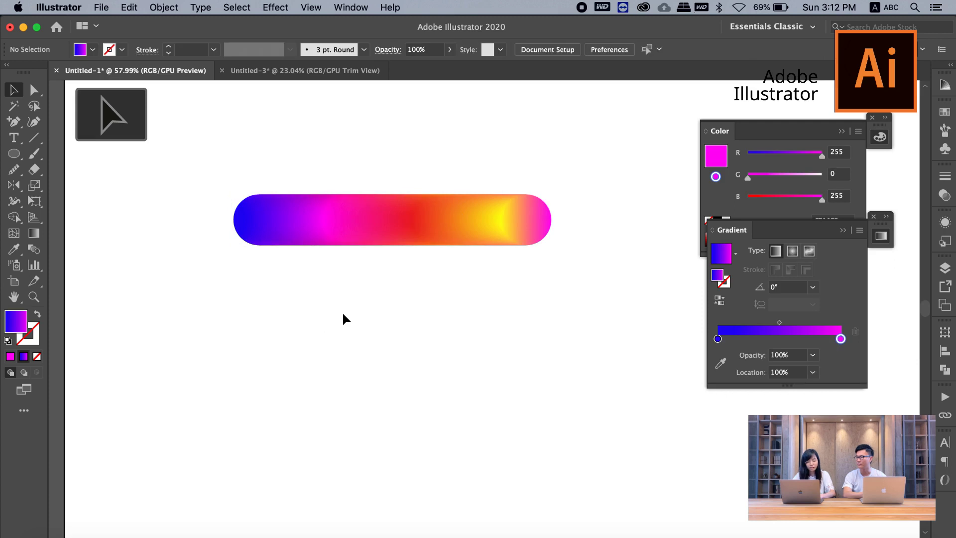
{"action": "scroll", "coordinate": [342, 311], "scroll_direction": "down", "scroll_amount": 3}
{"action": "scroll", "coordinate": [342, 311], "scroll_direction": "left", "scroll_amount": 3}
{"action": "scroll", "coordinate": [343, 310], "scroll_direction": "down", "scroll_amount": 2}
{"action": "scroll", "coordinate": [342, 311], "scroll_direction": "left", "scroll_amount": 3}
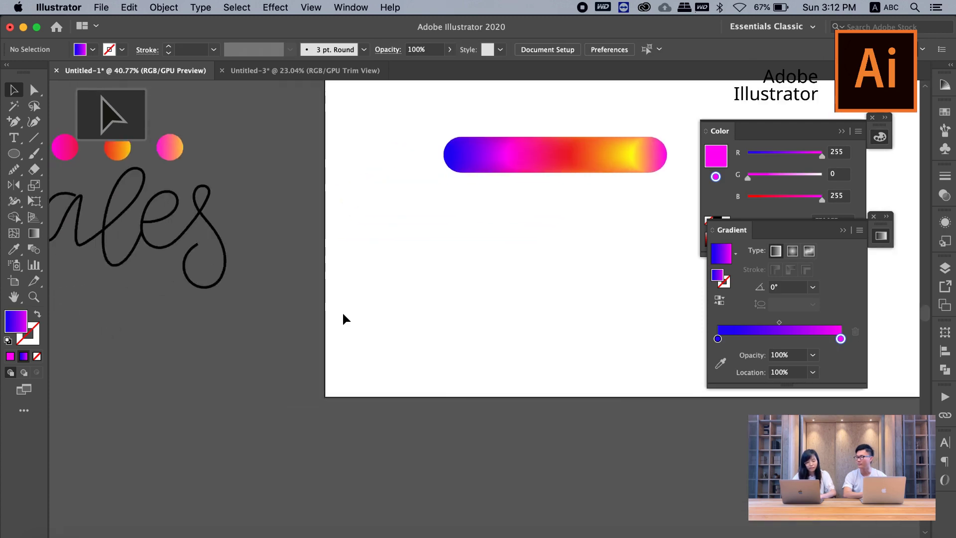
{"action": "scroll", "coordinate": [342, 311], "scroll_direction": "left", "scroll_amount": 4}
{"action": "scroll", "coordinate": [343, 312], "scroll_direction": "left", "scroll_amount": 1}
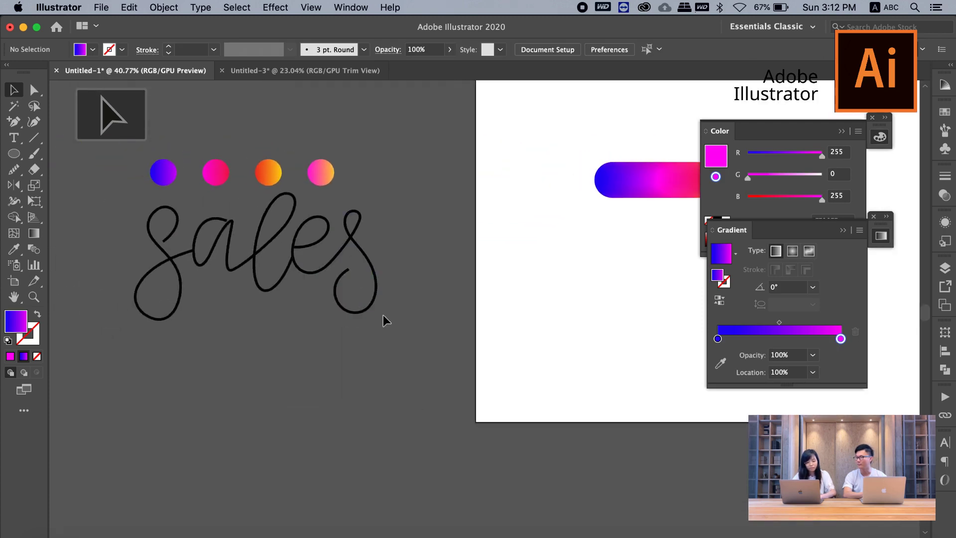
{"action": "left_click", "coordinate": [149, 222]}
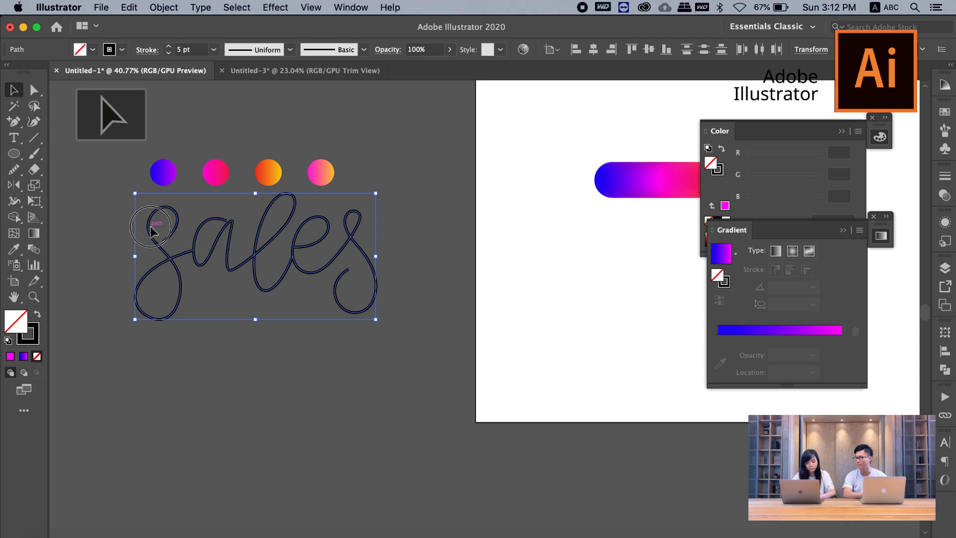
{"action": "left_click_drag", "start_coordinate": [151, 229], "coordinate": [588, 248]}
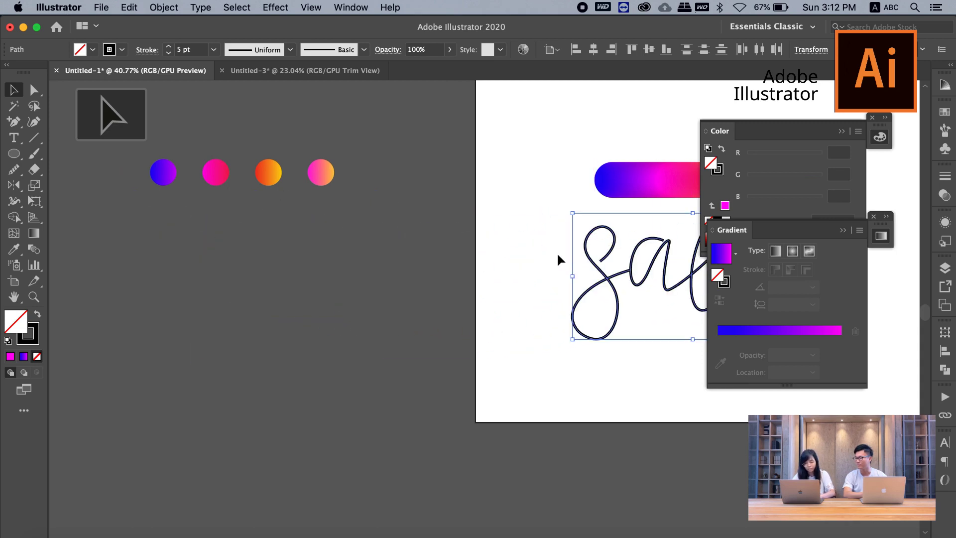
- Collapse the Color and Gradient panels
{"action": "scroll", "coordinate": [570, 204], "scroll_direction": "up", "scroll_amount": 3}
{"action": "scroll", "coordinate": [571, 204], "scroll_direction": "up", "scroll_amount": 3}
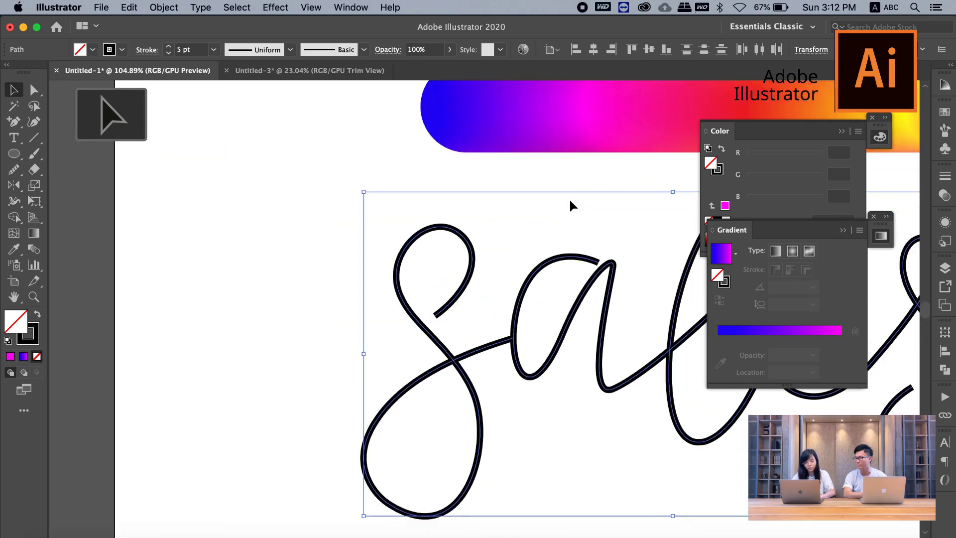
{"action": "scroll", "coordinate": [570, 205], "scroll_direction": "up", "scroll_amount": 3}
{"action": "scroll", "coordinate": [570, 204], "scroll_direction": "down", "scroll_amount": 2}
{"action": "scroll", "coordinate": [572, 202], "scroll_direction": "down", "scroll_amount": 1}
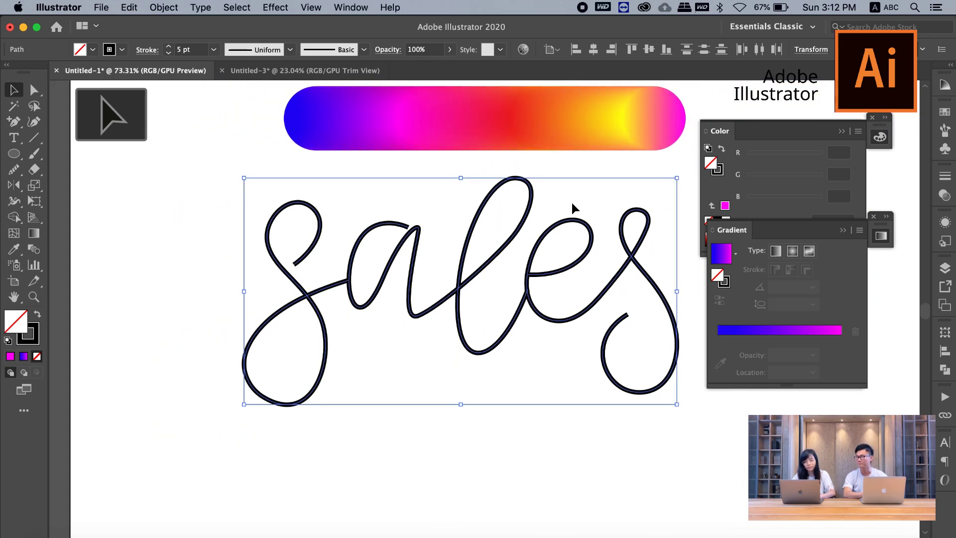
{"action": "left_click", "coordinate": [884, 146]}
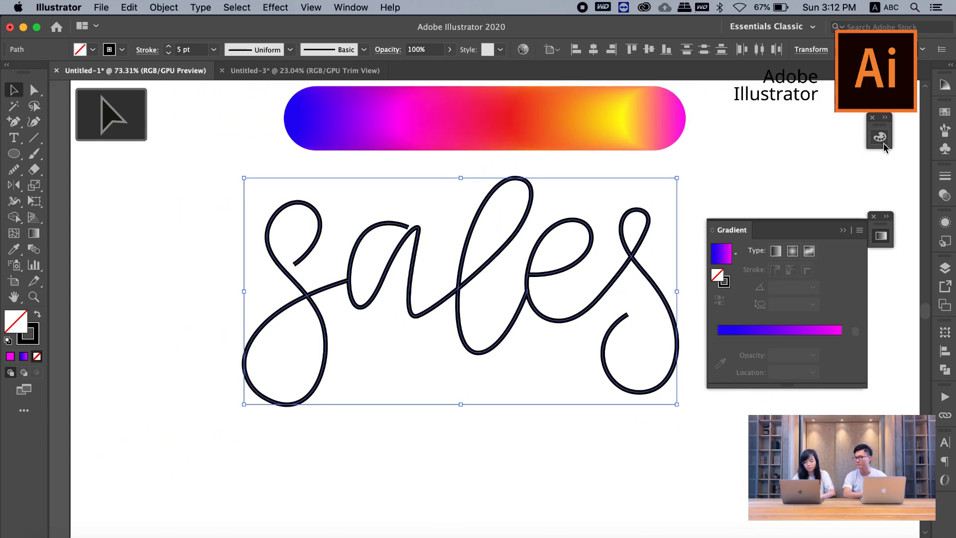
{"action": "left_click", "coordinate": [881, 238]}
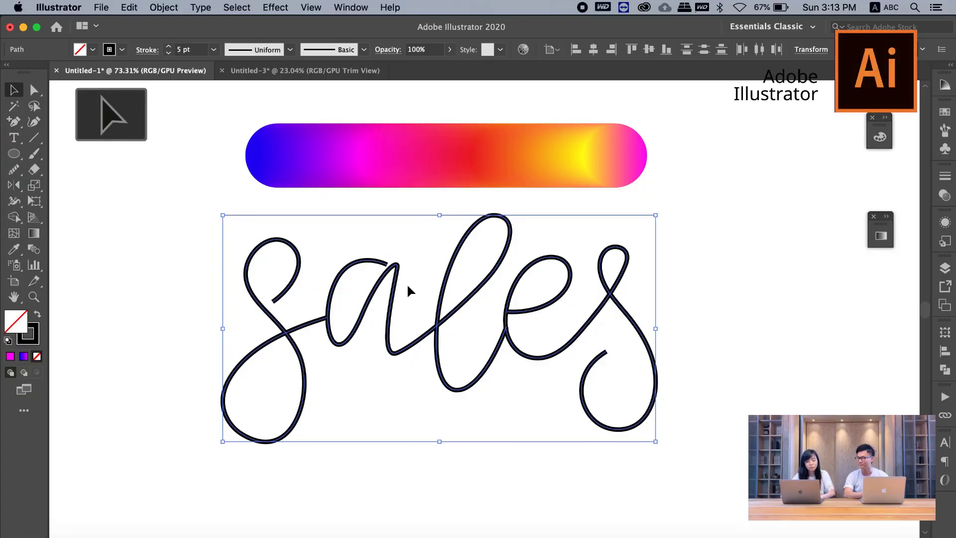
- Select the gradient blend bar and move it higher on the artboard
{"action": "left_click", "coordinate": [245, 229]}
{"action": "left_click", "coordinate": [267, 244]}
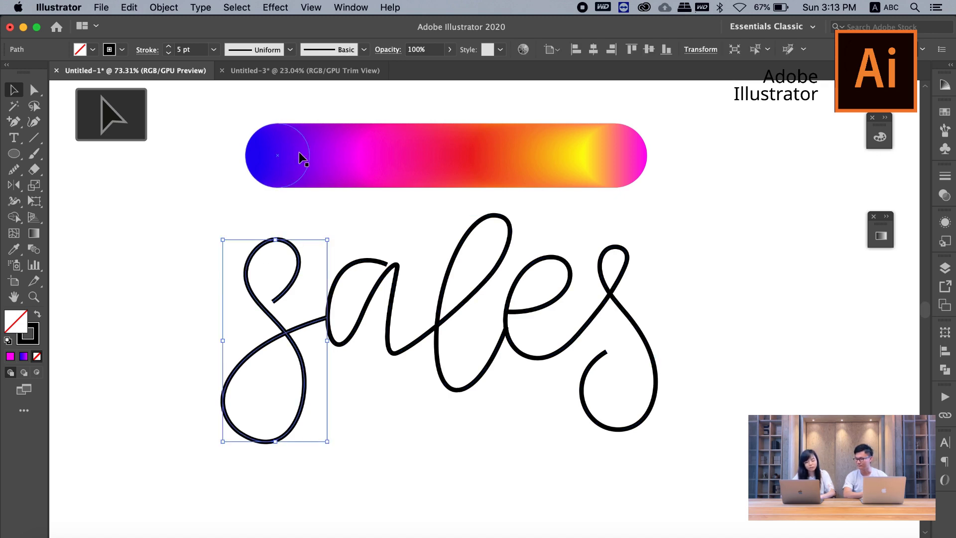
{"action": "left_click", "coordinate": [213, 145]}
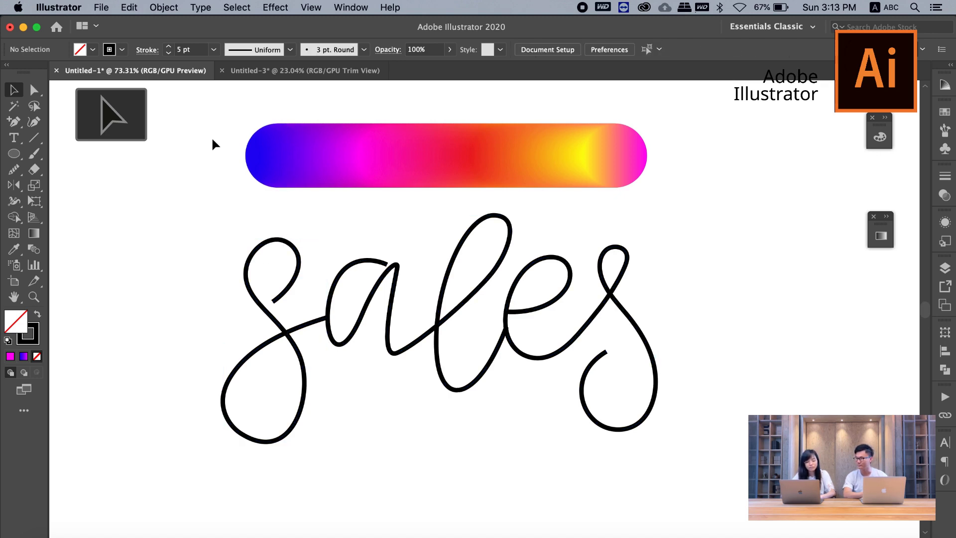
{"action": "left_click", "coordinate": [333, 297]}
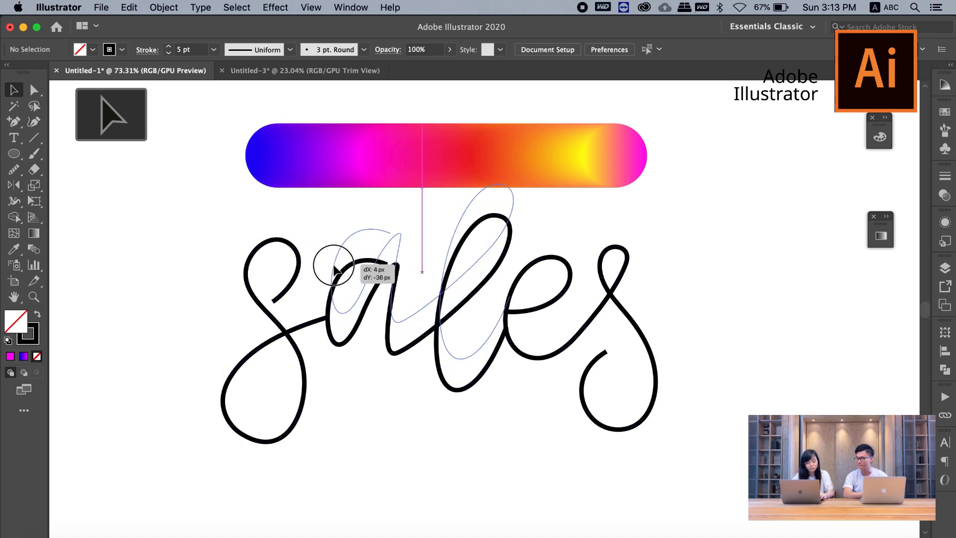
{"action": "left_click", "coordinate": [298, 256]}
{"action": "left_click", "coordinate": [293, 159]}
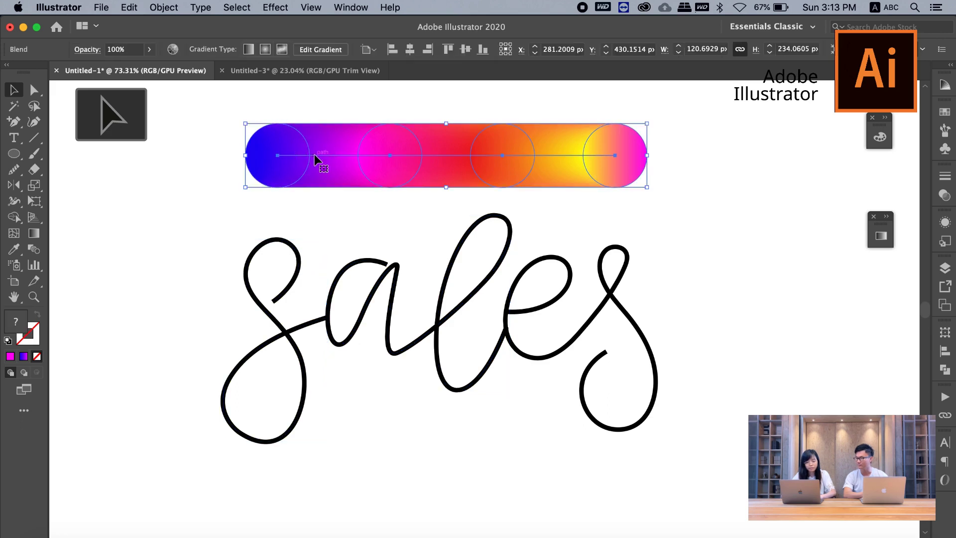
{"action": "scroll", "coordinate": [314, 159], "scroll_direction": "up", "scroll_amount": 5}
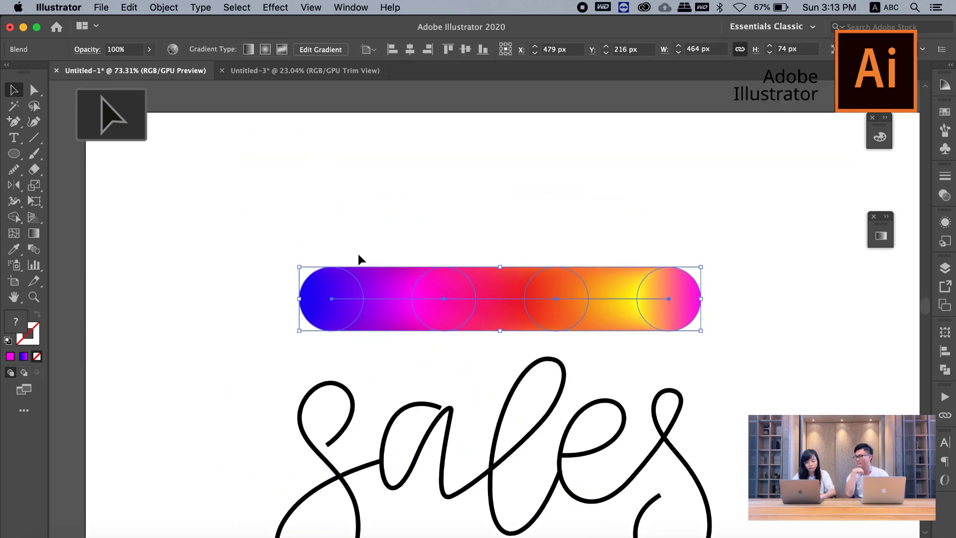
{"action": "left_click_drag", "start_coordinate": [387, 291], "coordinate": [395, 191]}
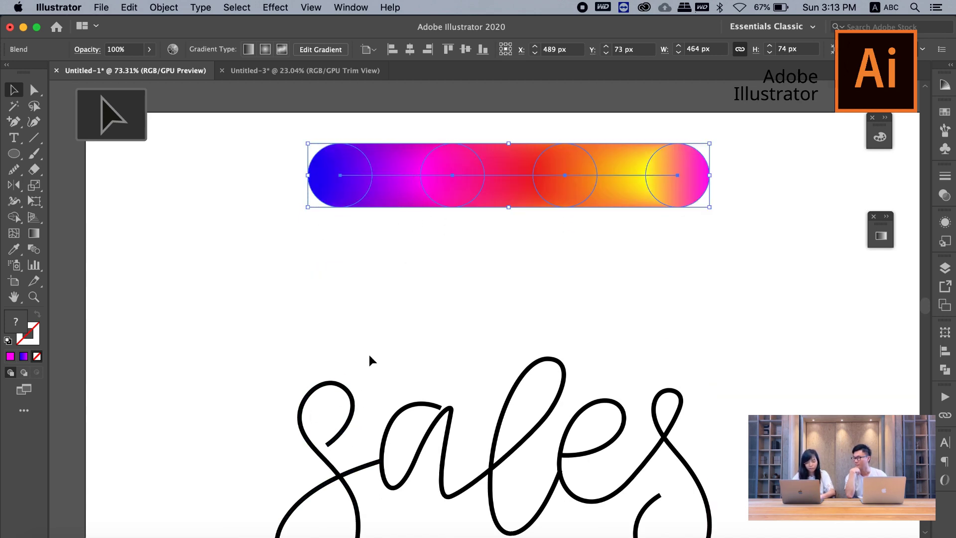
- Shrink the bar proportionally to about half its size and deselect it
{"action": "left_click_drag", "start_coordinate": [508, 207], "coordinate": [508, 176]}
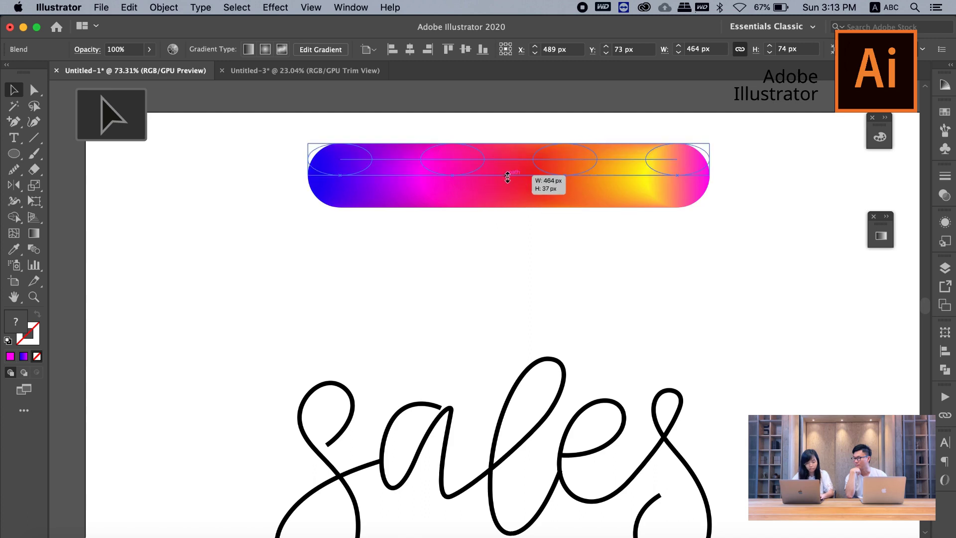
{"action": "key", "text": "super+z"}
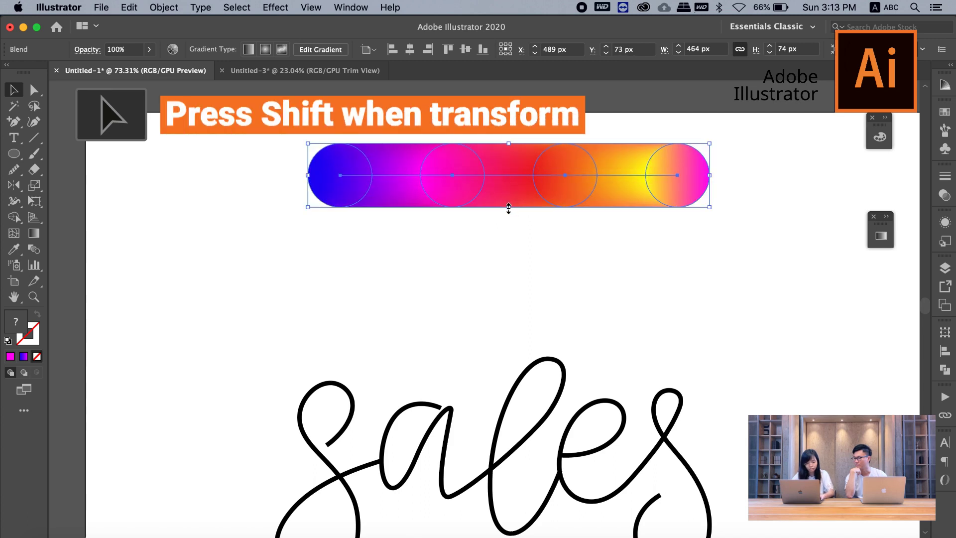
{"action": "left_click_drag", "start_coordinate": [509, 207], "coordinate": [504, 175]}
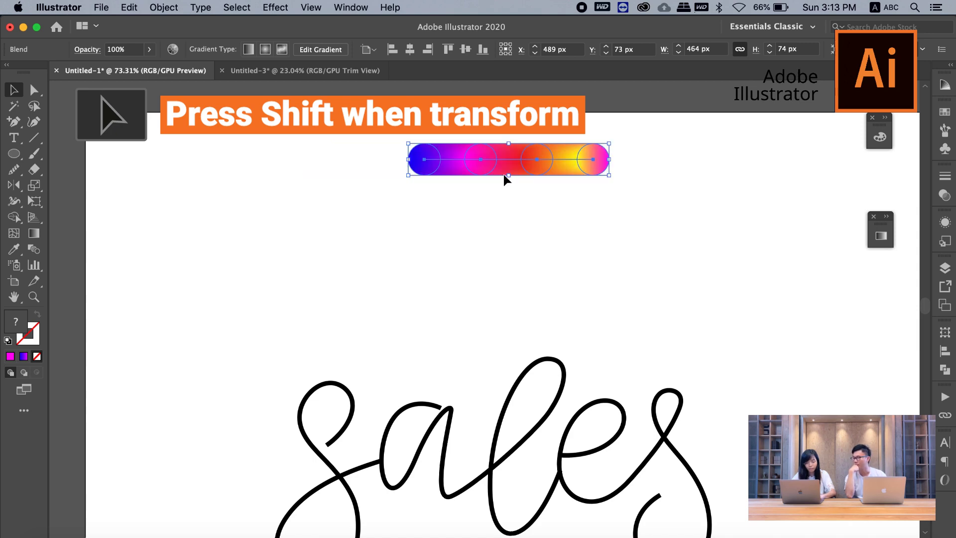
{"action": "left_click", "coordinate": [483, 233]}
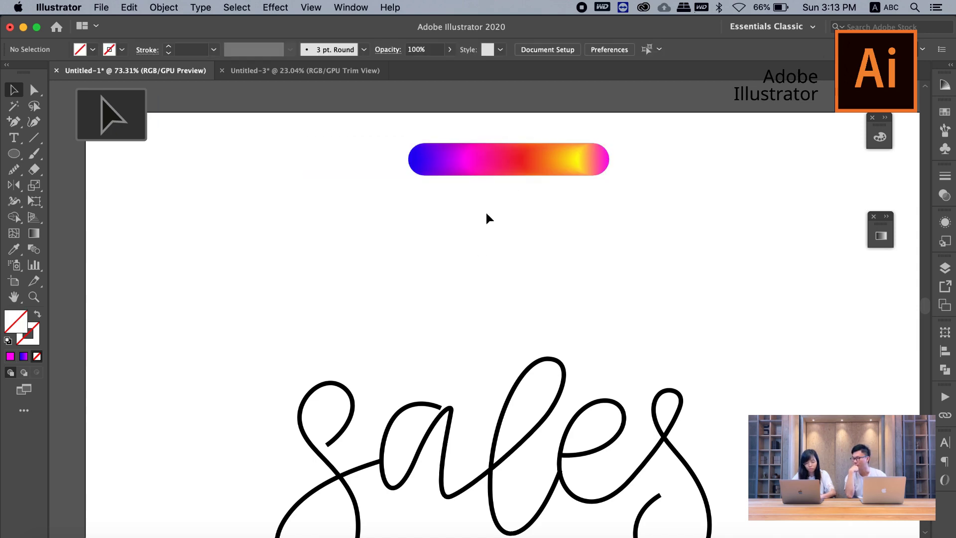
{"action": "scroll", "coordinate": [486, 260], "scroll_direction": "down", "scroll_amount": 3}
- Stack evenly spaced copies of the gradient bar below it and shift them left
{"action": "left_click", "coordinate": [364, 325]}
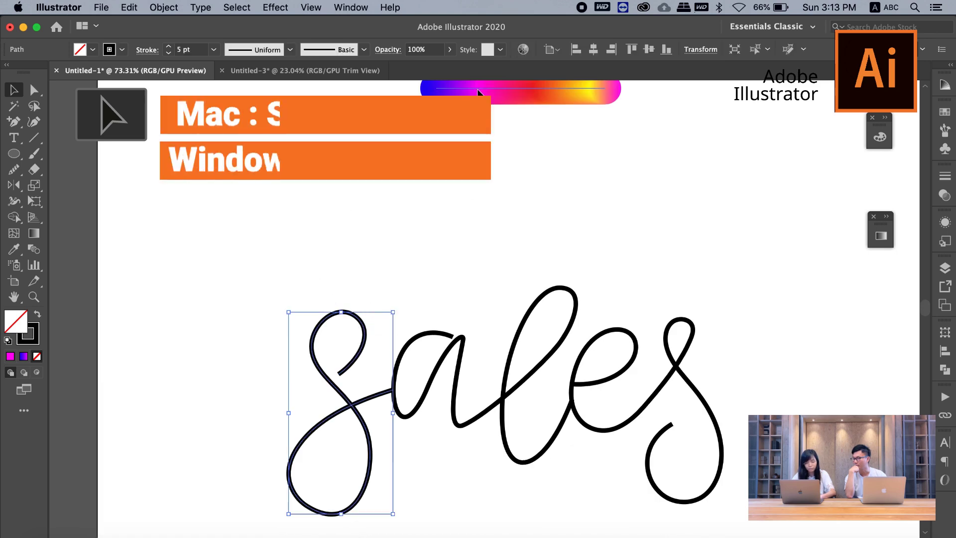
{"action": "left_click_drag", "start_coordinate": [477, 89], "coordinate": [477, 147]}
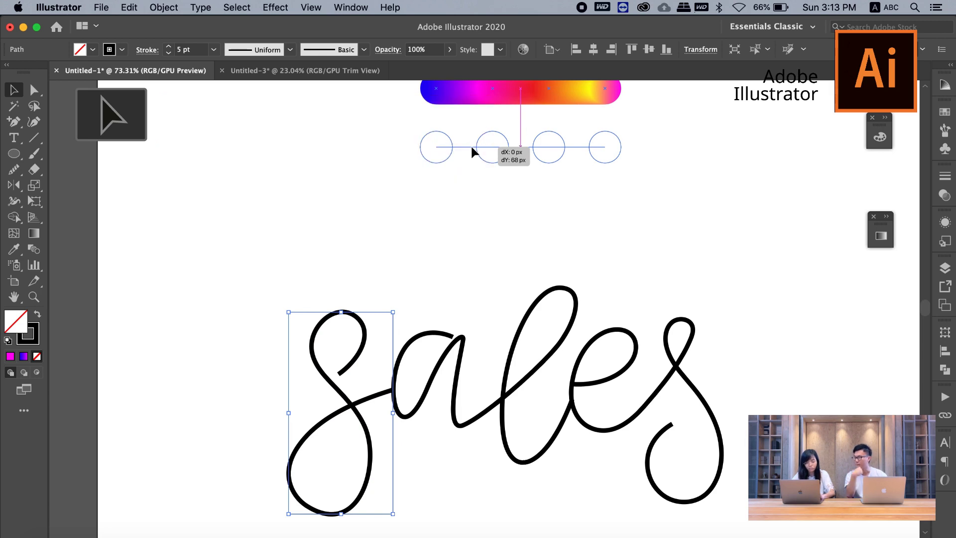
{"action": "left_click_drag", "start_coordinate": [472, 148], "coordinate": [472, 148]}
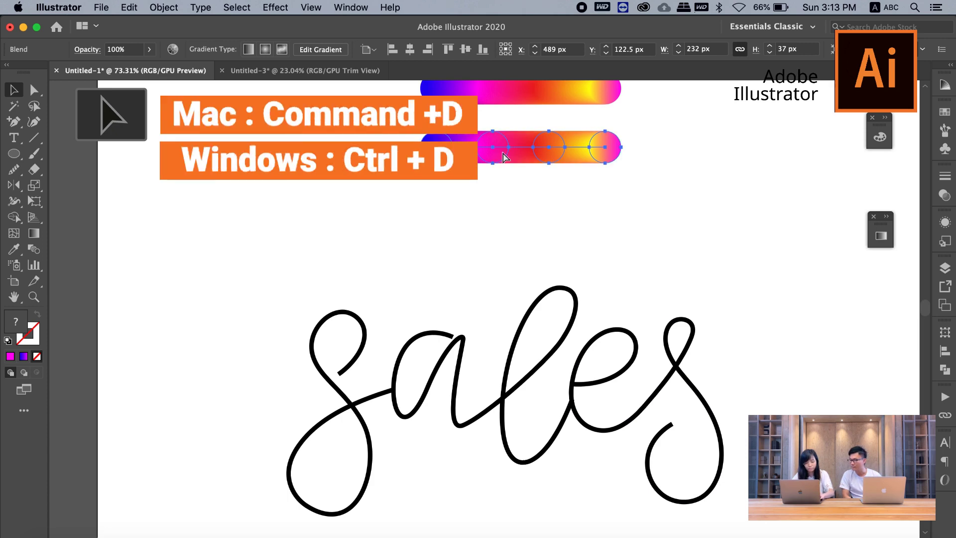
{"action": "key", "text": "super+d"}
{"action": "key", "text": "super+d"}
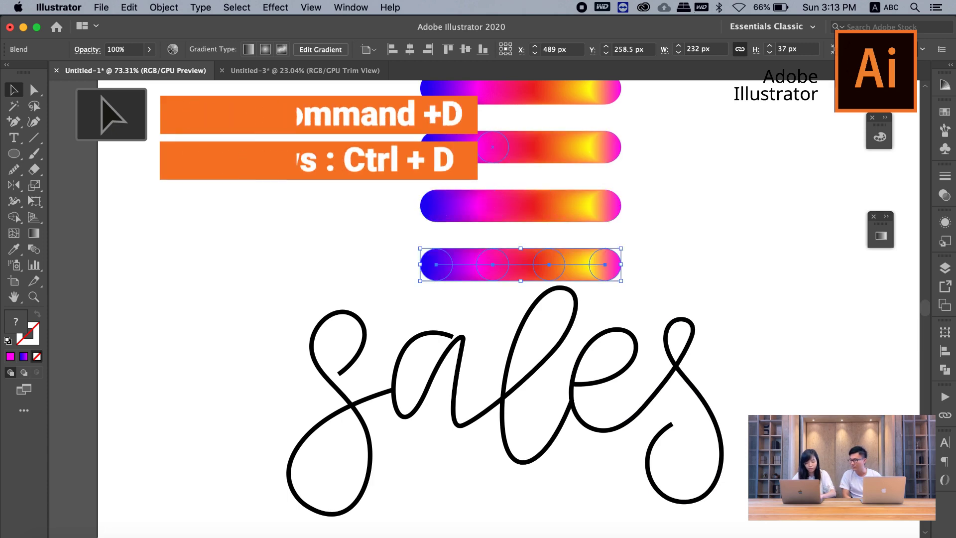
{"action": "mouse_move", "coordinate": [485, 270]}
{"action": "left_mouse_down"}
{"action": "mouse_move", "coordinate": [183, 252]}
{"action": "mouse_move", "coordinate": [208, 253]}
{"action": "left_mouse_up"}
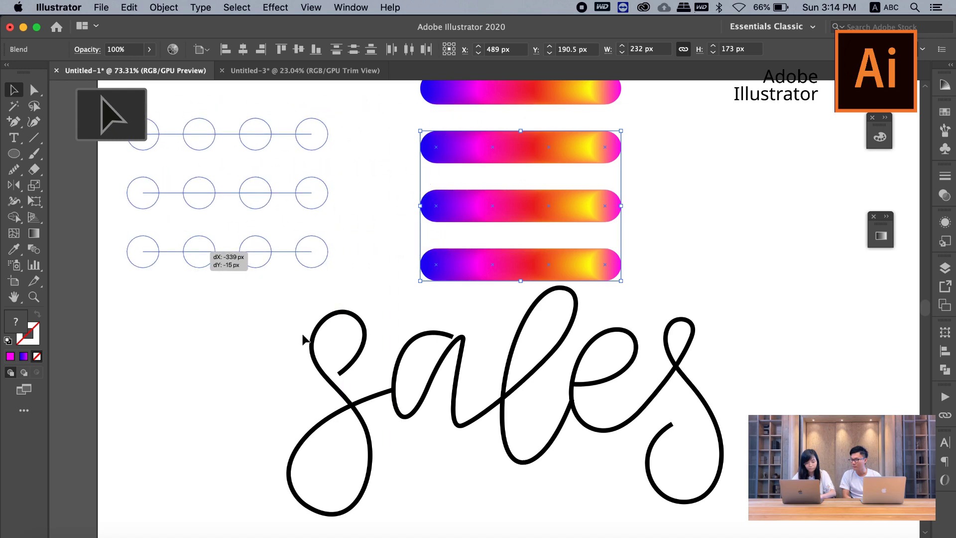
- Select the script's first 's' letter together with the top copied gradient bar
{"action": "left_click", "coordinate": [341, 314]}
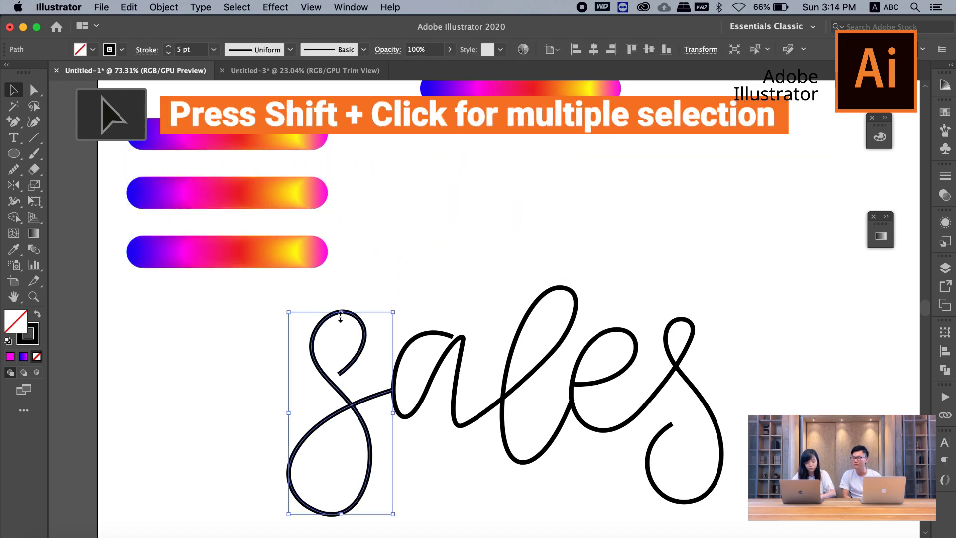
{"action": "left_click", "coordinate": [277, 132], "text": "shift"}
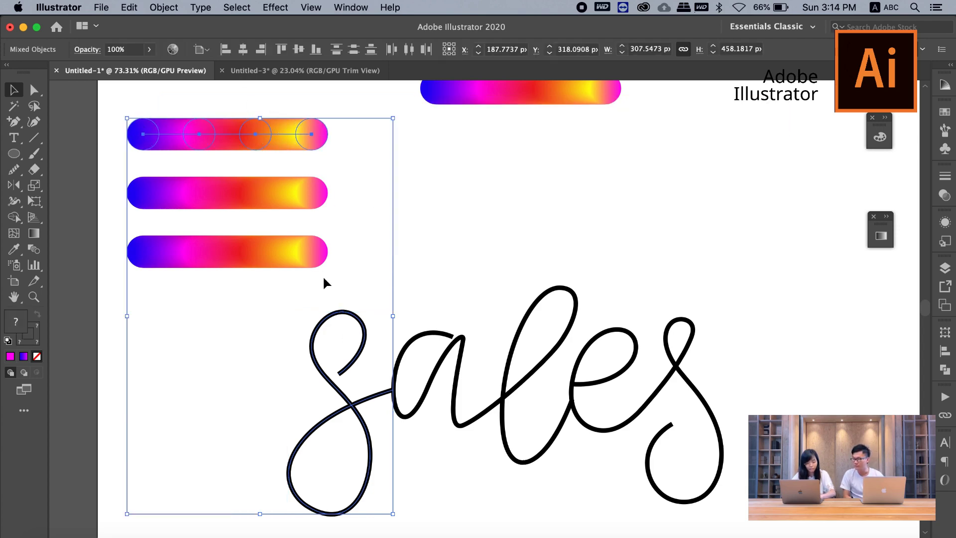
{"action": "scroll", "coordinate": [332, 315], "scroll_direction": "up", "scroll_amount": 5}
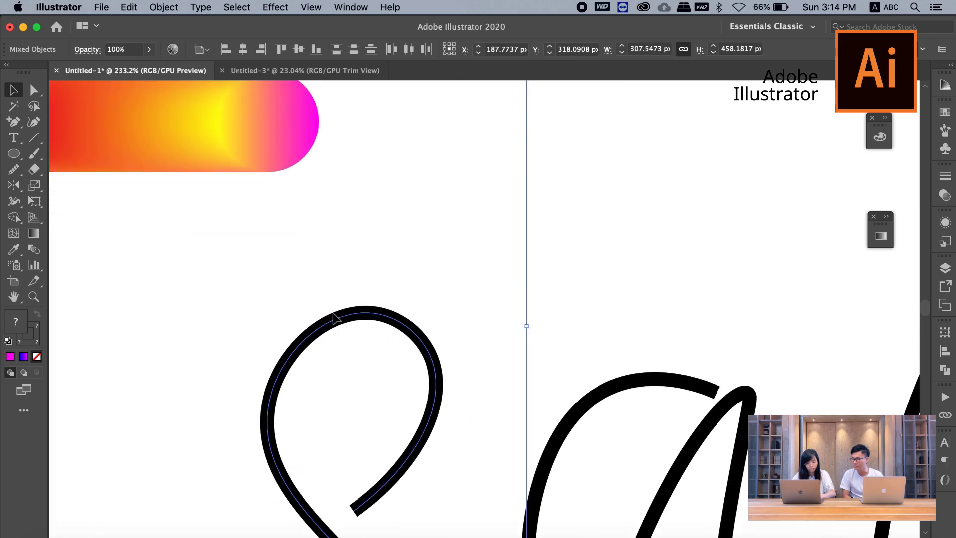
{"action": "scroll", "coordinate": [340, 317], "scroll_direction": "up", "scroll_amount": 5}
{"action": "scroll", "coordinate": [339, 319], "scroll_direction": "up", "scroll_amount": 5}
{"action": "scroll", "coordinate": [340, 319], "scroll_direction": "up", "scroll_amount": 5}
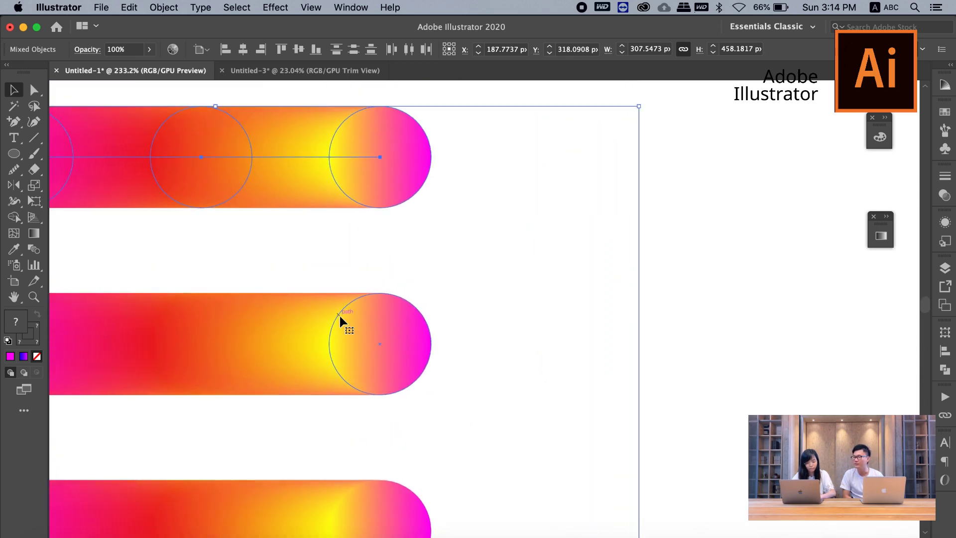
{"action": "scroll", "coordinate": [309, 274], "scroll_direction": "up", "scroll_amount": 3}
{"action": "scroll", "coordinate": [309, 195], "scroll_direction": "down", "scroll_amount": 1}
{"action": "scroll", "coordinate": [309, 195], "scroll_direction": "down", "scroll_amount": 4}
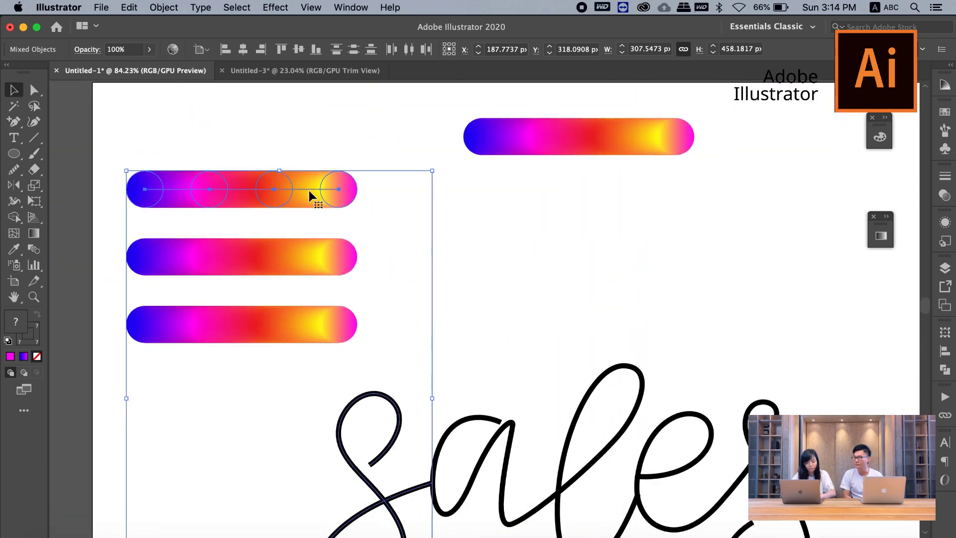
{"action": "scroll", "coordinate": [309, 195], "scroll_direction": "down", "scroll_amount": 3}
{"action": "scroll", "coordinate": [309, 191], "scroll_direction": "up", "scroll_amount": 2}
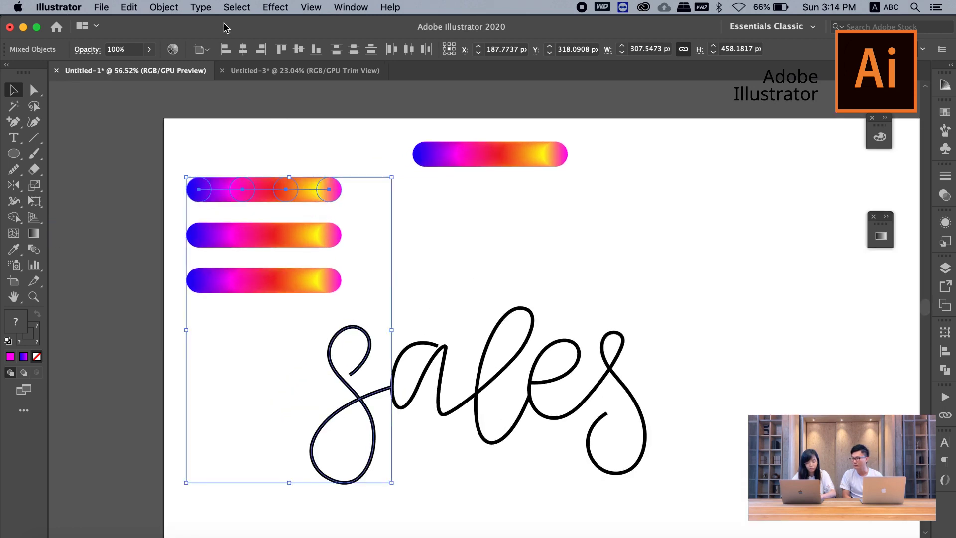
- Use Replace Spine to make gradient capsule blends follow the s and ales strokes
{"action": "left_click", "coordinate": [162, 8]}
{"action": "mouse_move", "coordinate": [169, 341]}
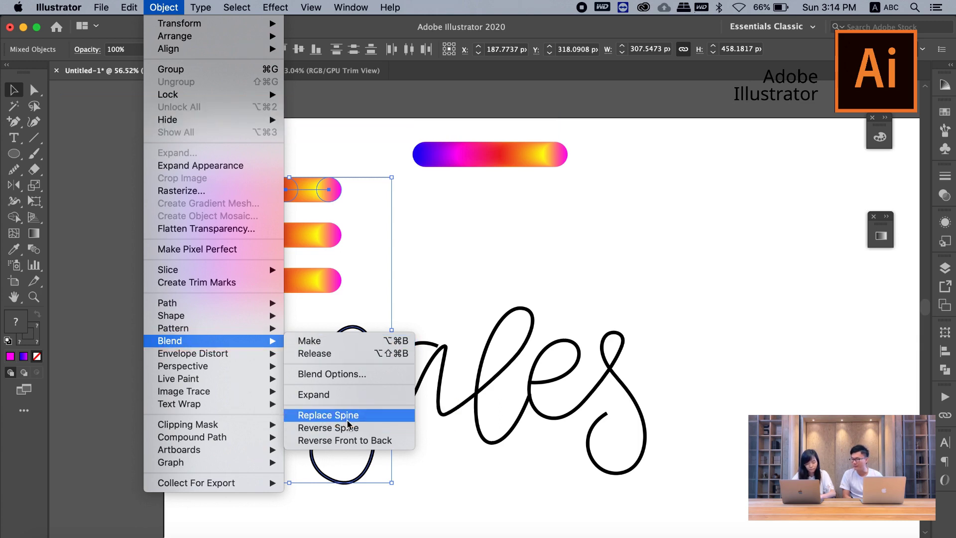
{"action": "left_click", "coordinate": [348, 420]}
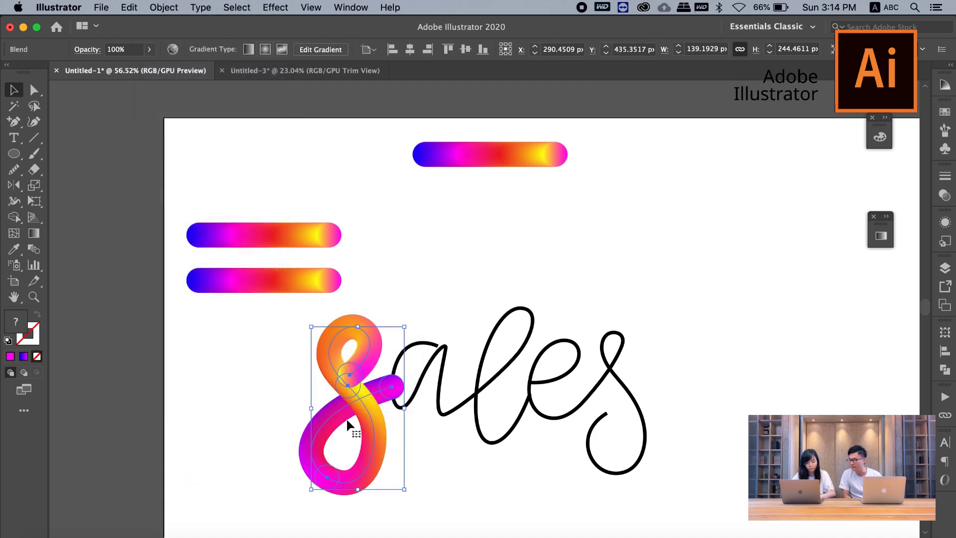
{"action": "left_click", "coordinate": [403, 288]}
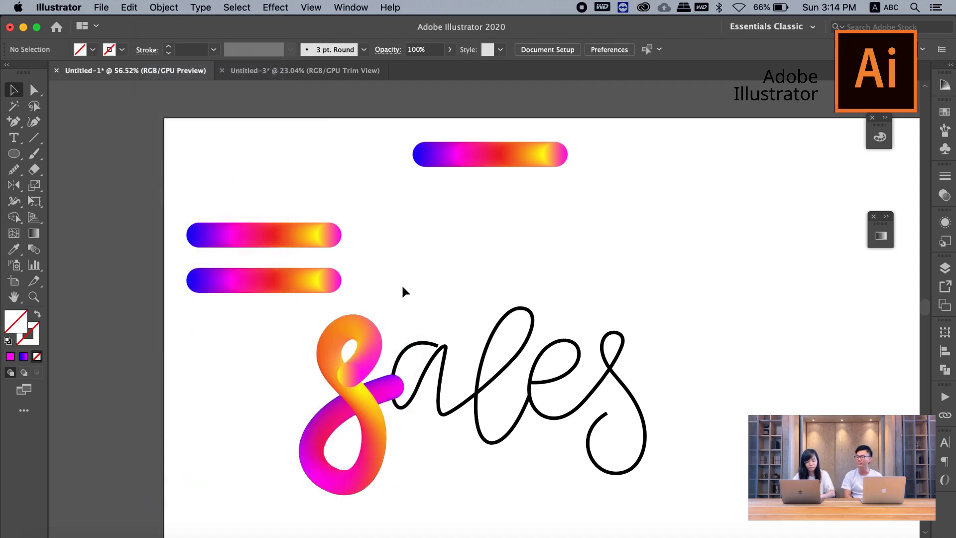
{"action": "left_click", "coordinate": [417, 344]}
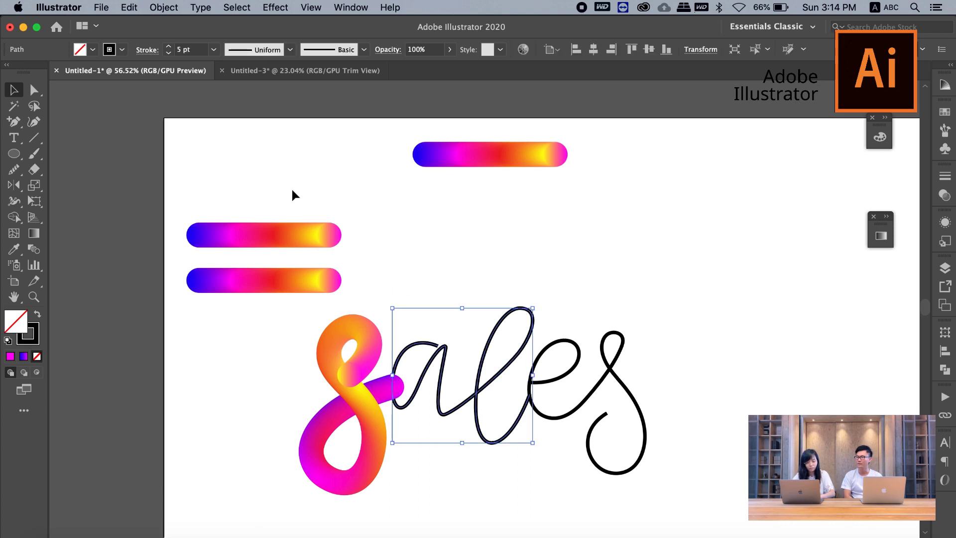
{"action": "left_click", "coordinate": [302, 235], "text": "shift"}
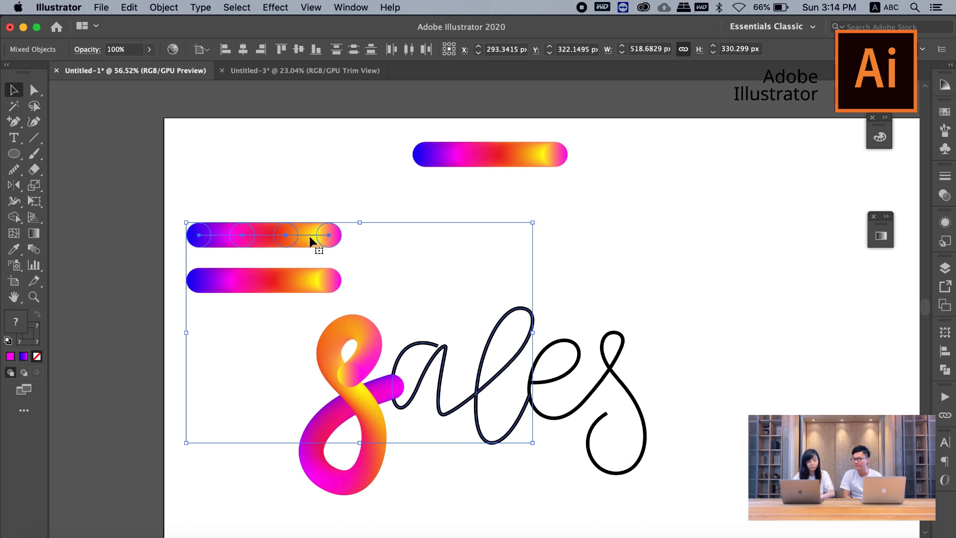
{"action": "left_click", "coordinate": [164, 7]}
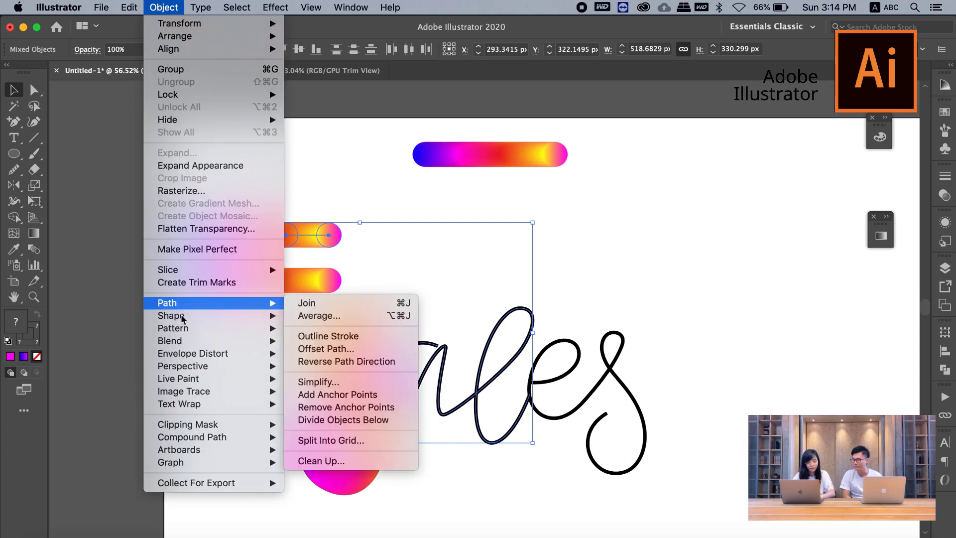
{"action": "mouse_move", "coordinate": [171, 340]}
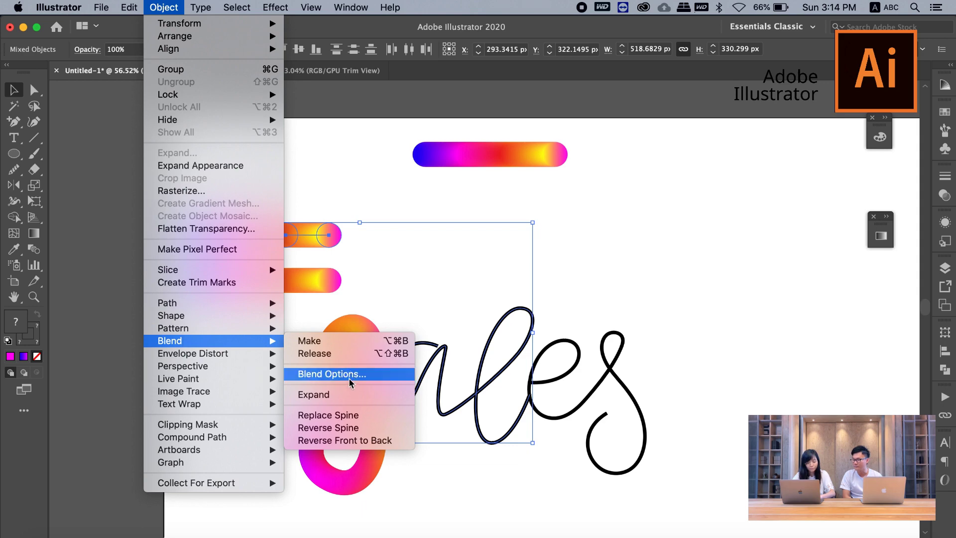
{"action": "left_click", "coordinate": [339, 422]}
{"action": "left_click", "coordinate": [498, 265]}
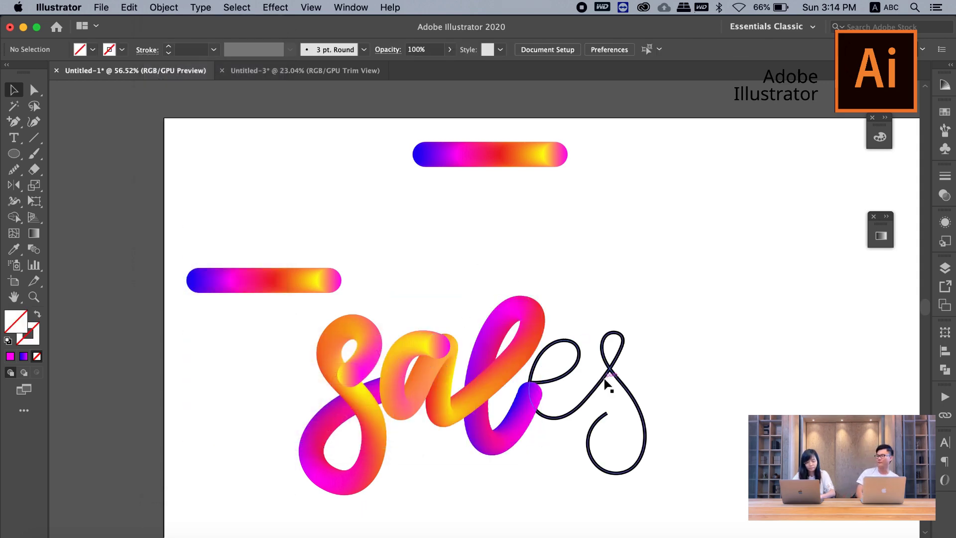
- Use Replace Spine to make another capsule blend follow the es stroke
{"action": "left_click", "coordinate": [573, 370]}
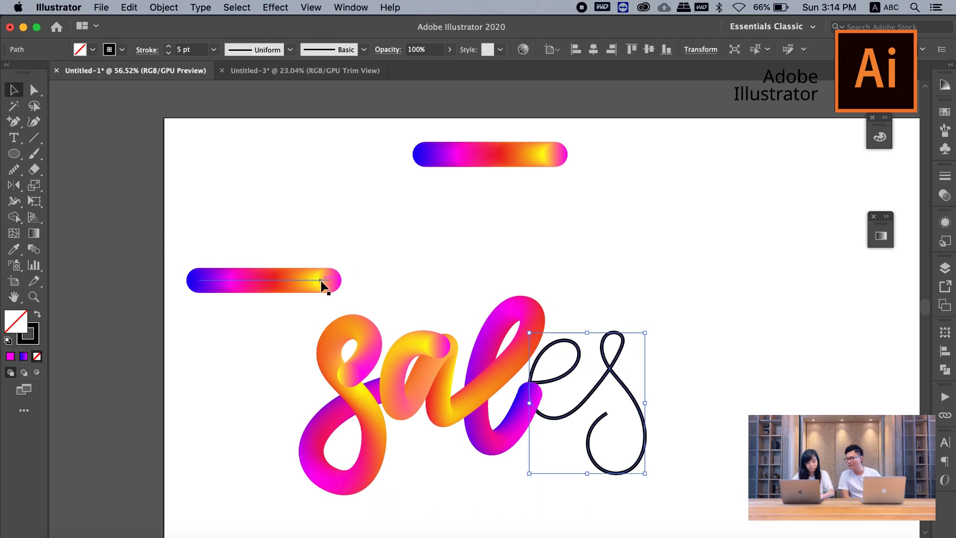
{"action": "left_click", "coordinate": [322, 285], "text": "shift"}
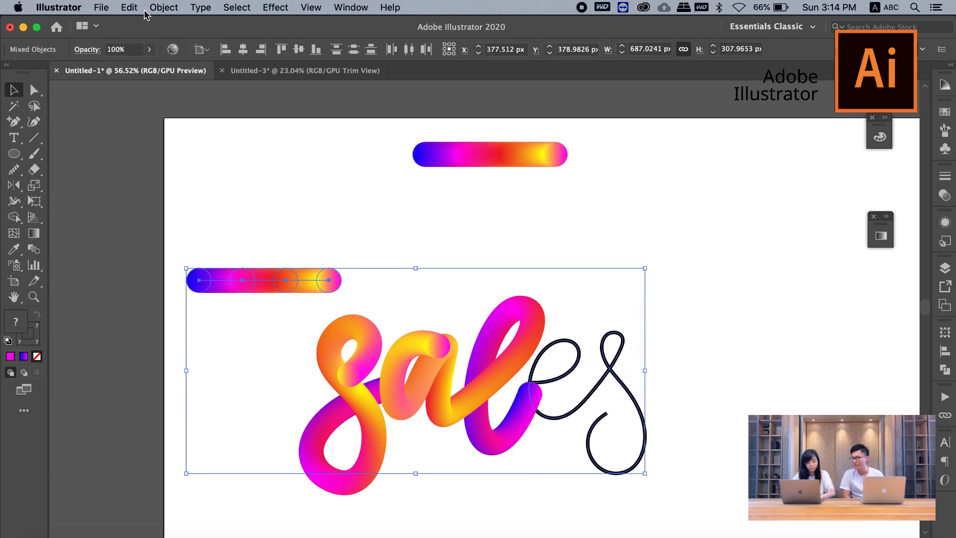
{"action": "left_click", "coordinate": [161, 8]}
{"action": "mouse_move", "coordinate": [195, 340]}
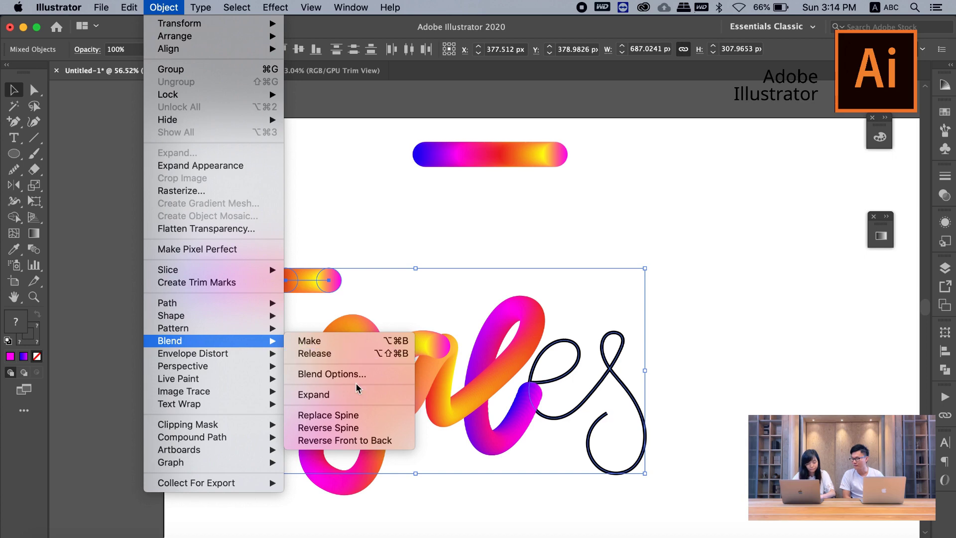
{"action": "left_click", "coordinate": [351, 414]}
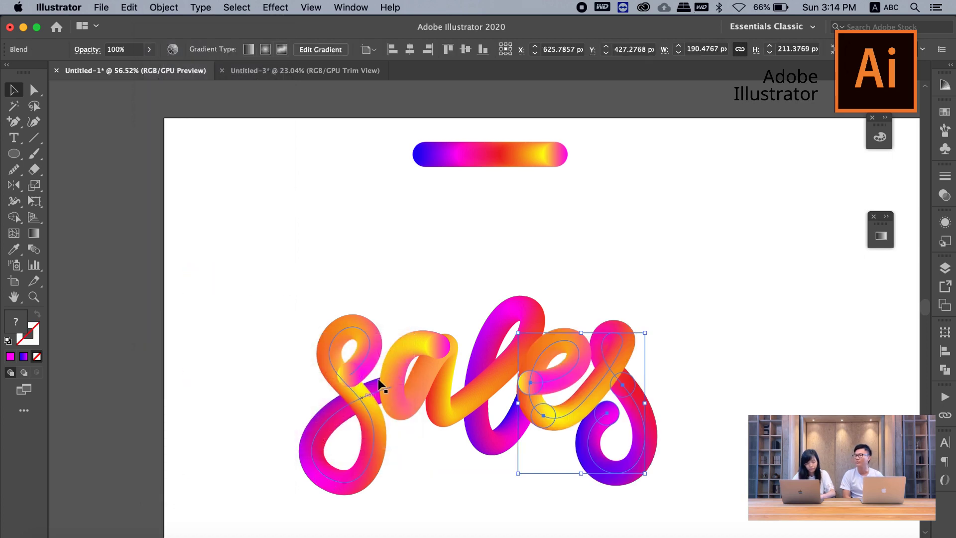
{"action": "left_click", "coordinate": [444, 292]}
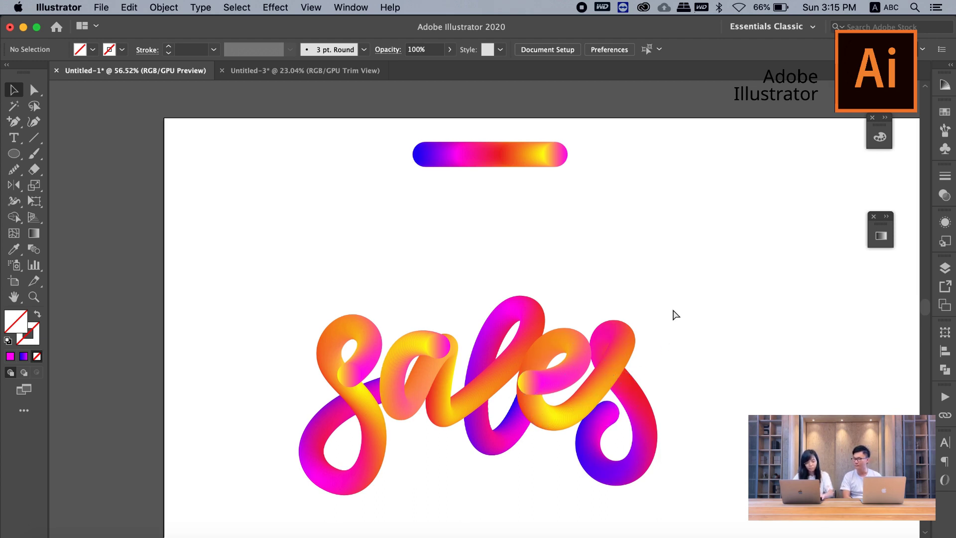
- Undo the tube lettering back to black strokes and shrink the three capsules to about 182×136 px
{"action": "key", "text": "super+a"}
{"action": "key", "text": "alt+shift+super+b"}
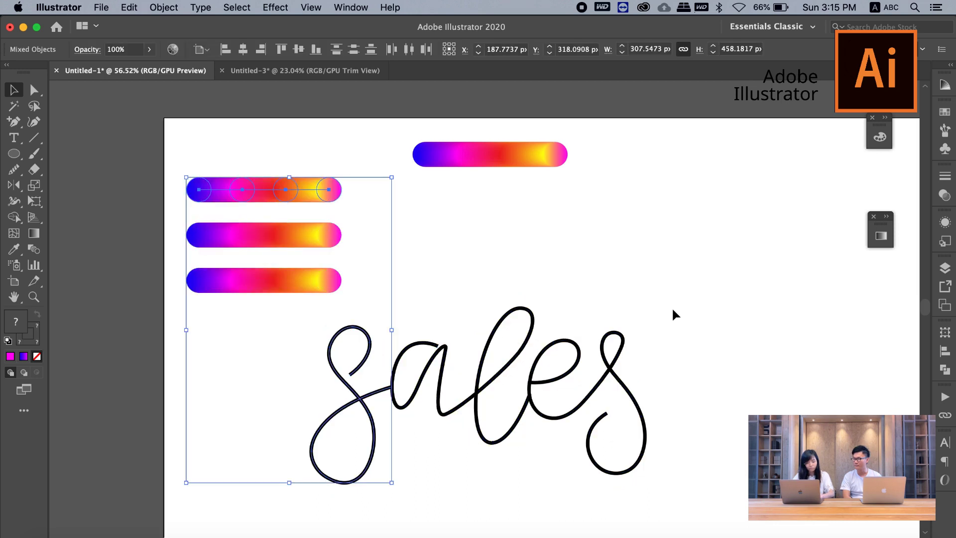
{"action": "left_click", "coordinate": [273, 246]}
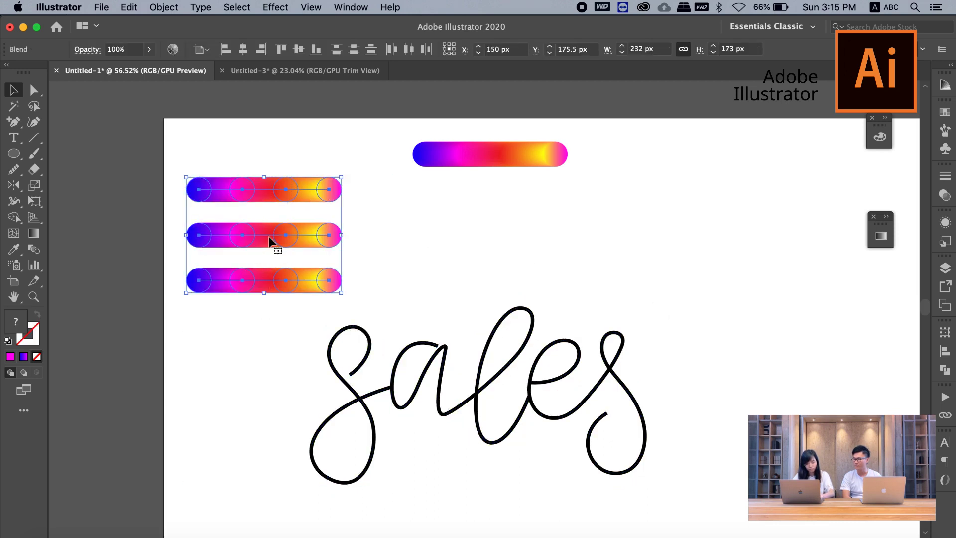
{"action": "left_click_drag", "start_coordinate": [263, 178], "coordinate": [263, 203]}
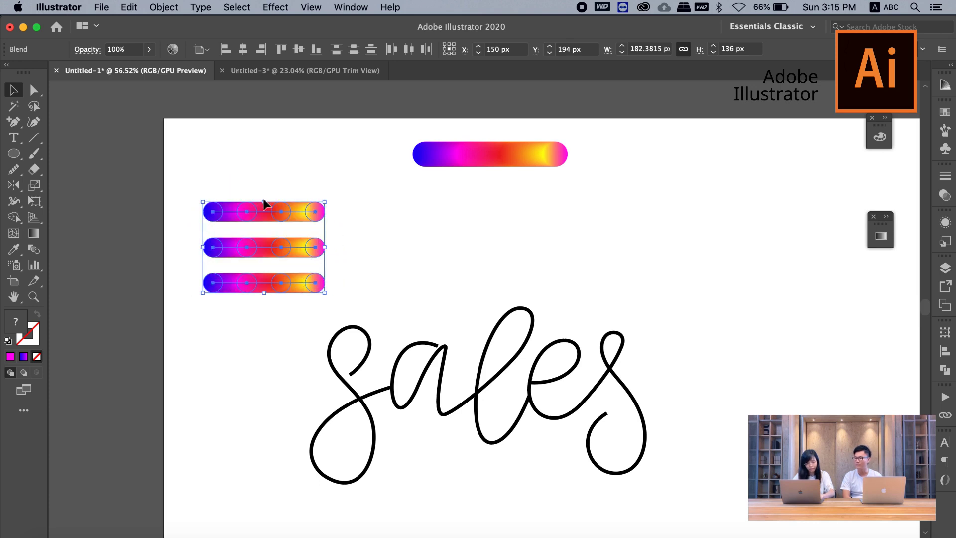
{"action": "left_click", "coordinate": [384, 386]}
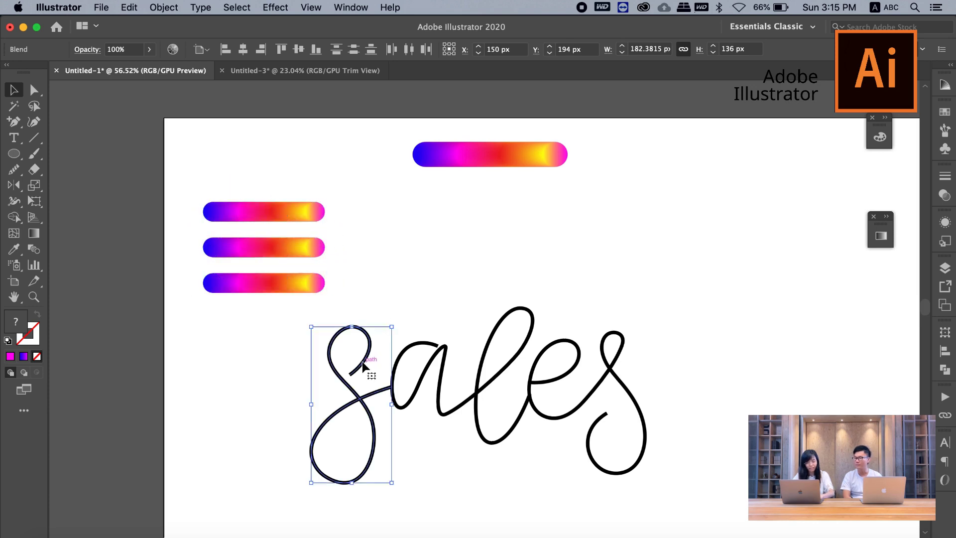
- Make the top smaller capsule blend follow the first s stroke with Replace Spine
{"action": "left_click", "coordinate": [162, 7]}
{"action": "left_click", "coordinate": [369, 246]}
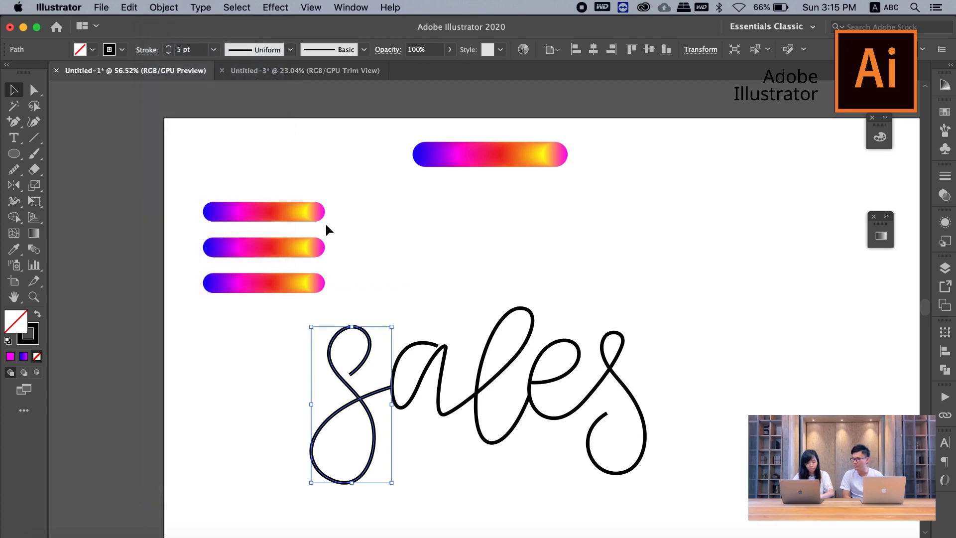
{"action": "left_click", "coordinate": [305, 215], "text": "shift"}
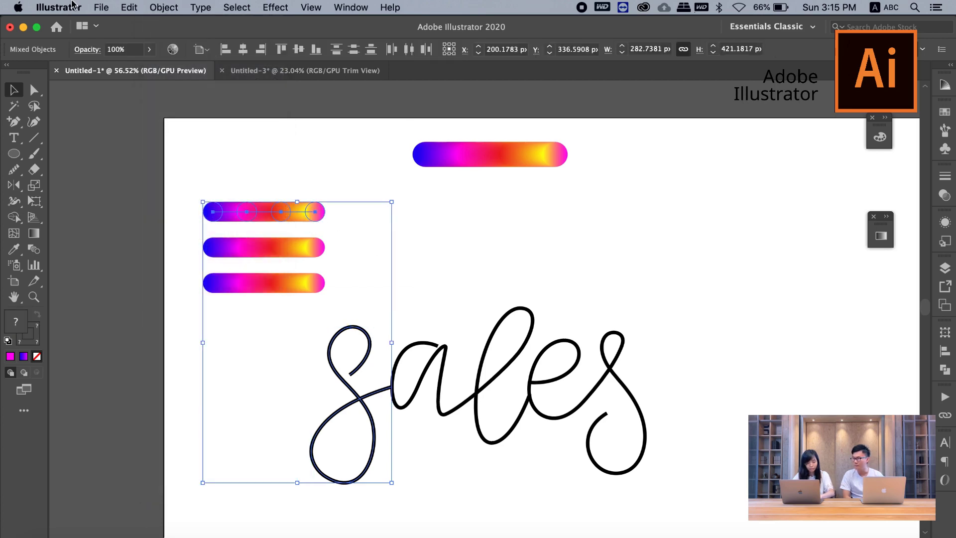
{"action": "left_click", "coordinate": [163, 8]}
{"action": "mouse_move", "coordinate": [170, 341]}
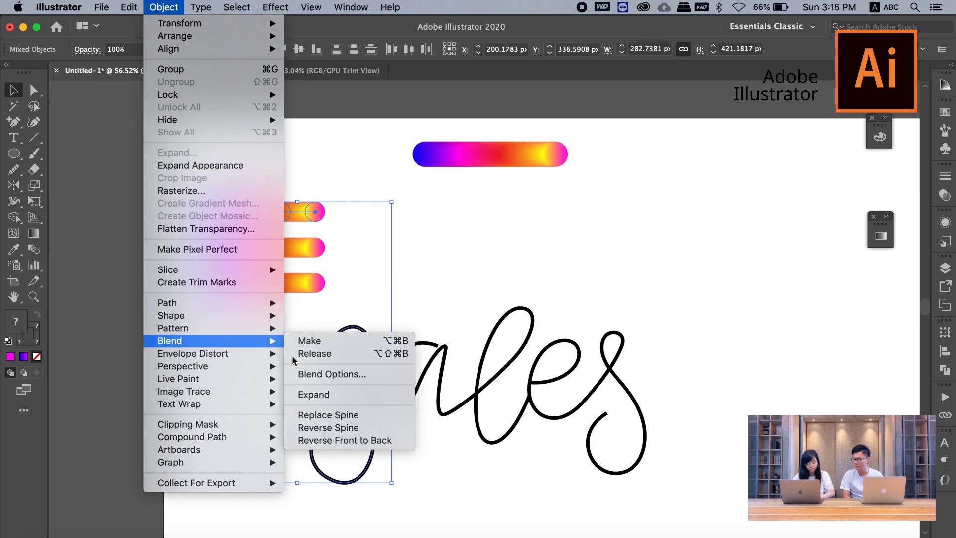
{"action": "left_click", "coordinate": [356, 417]}
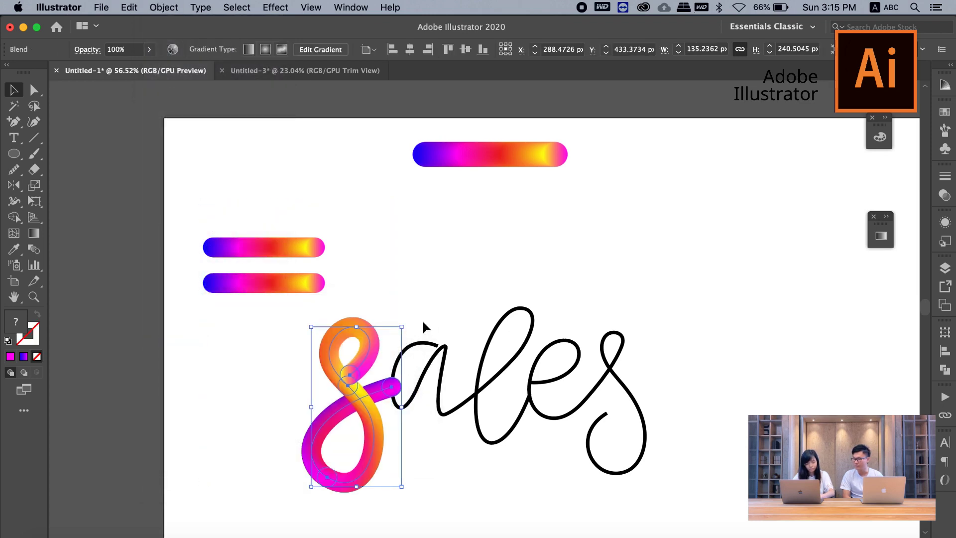
- Confirm Blend Options and make the middle capsule blend follow the ale stroke
{"action": "left_click", "coordinate": [438, 345]}
{"action": "left_click", "coordinate": [281, 249]}
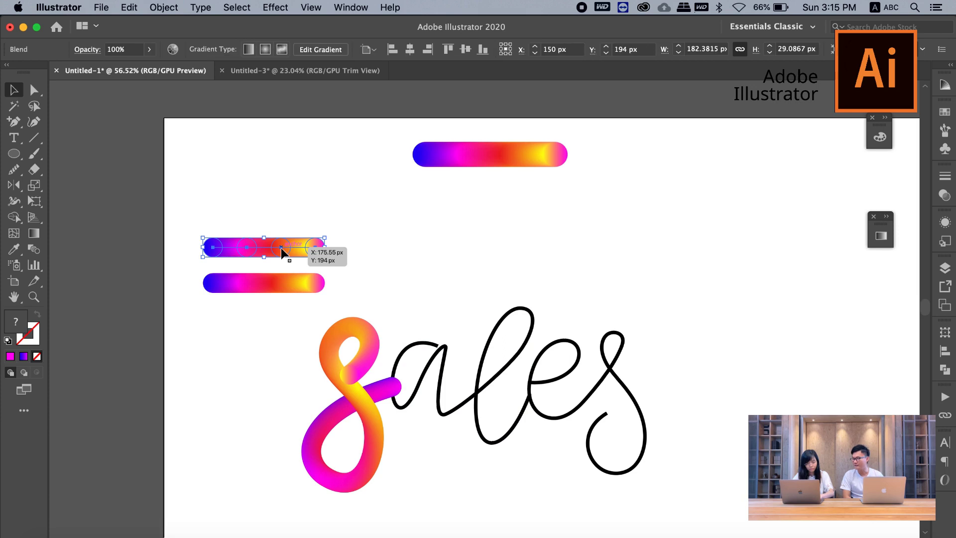
{"action": "left_click", "coordinate": [412, 351], "text": "shift"}
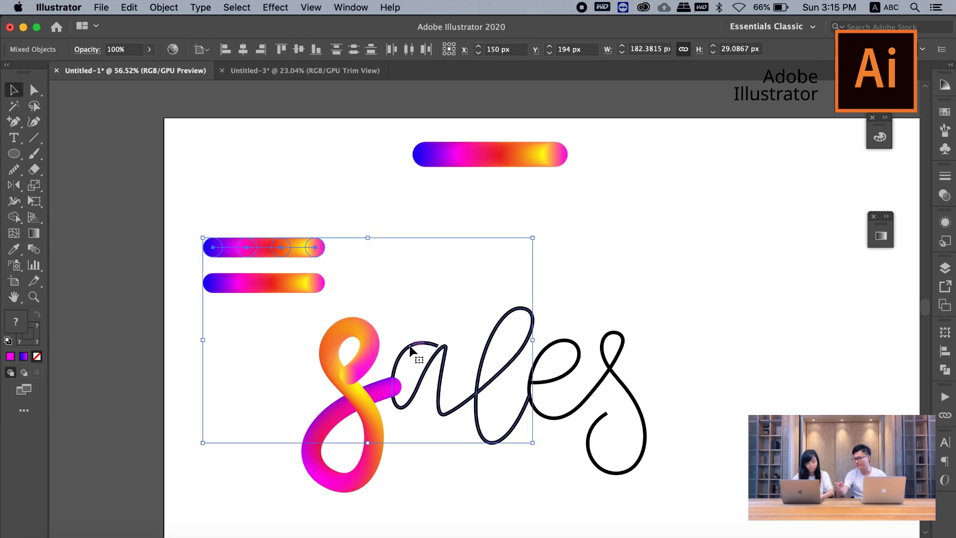
{"action": "left_click", "coordinate": [163, 7]}
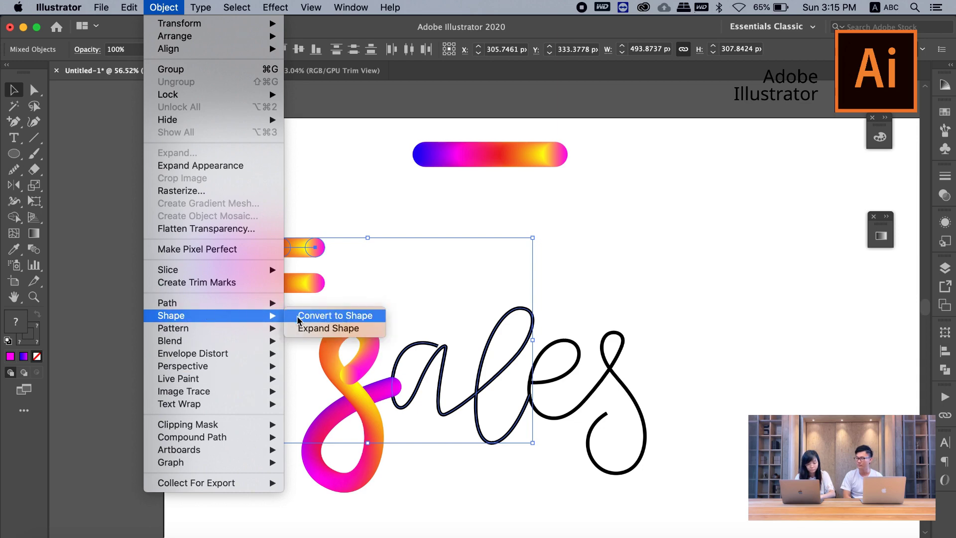
{"action": "mouse_move", "coordinate": [168, 303]}
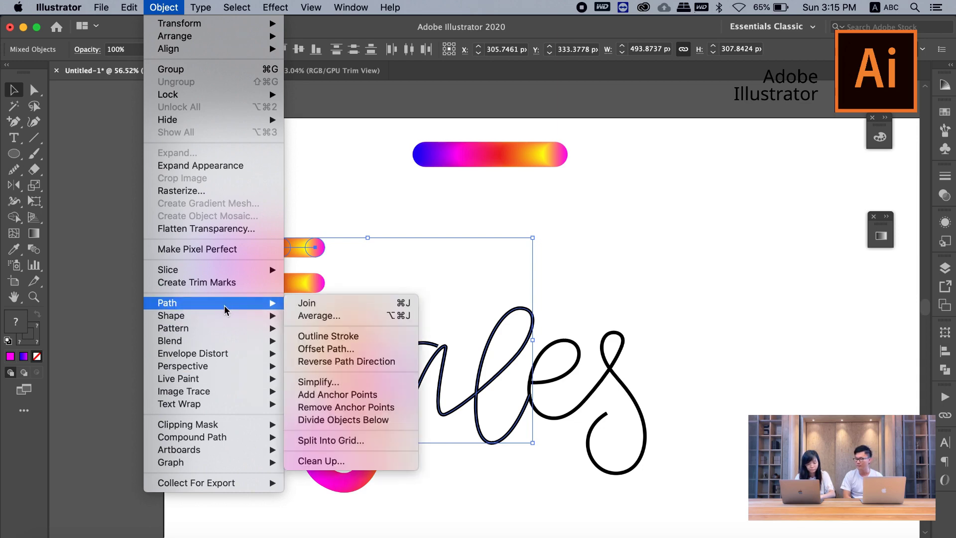
{"action": "mouse_move", "coordinate": [170, 340]}
{"action": "left_click", "coordinate": [333, 375]}
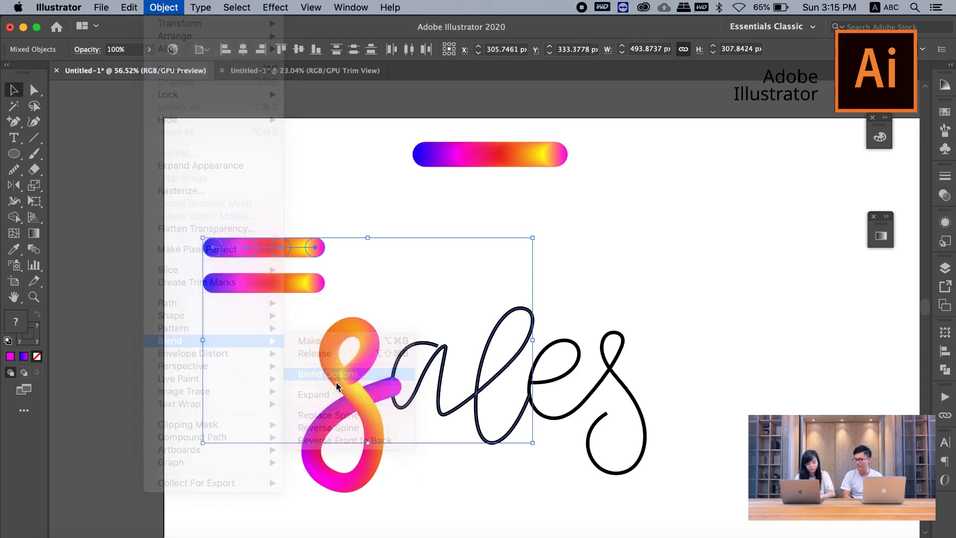
{"action": "left_click", "coordinate": [553, 315]}
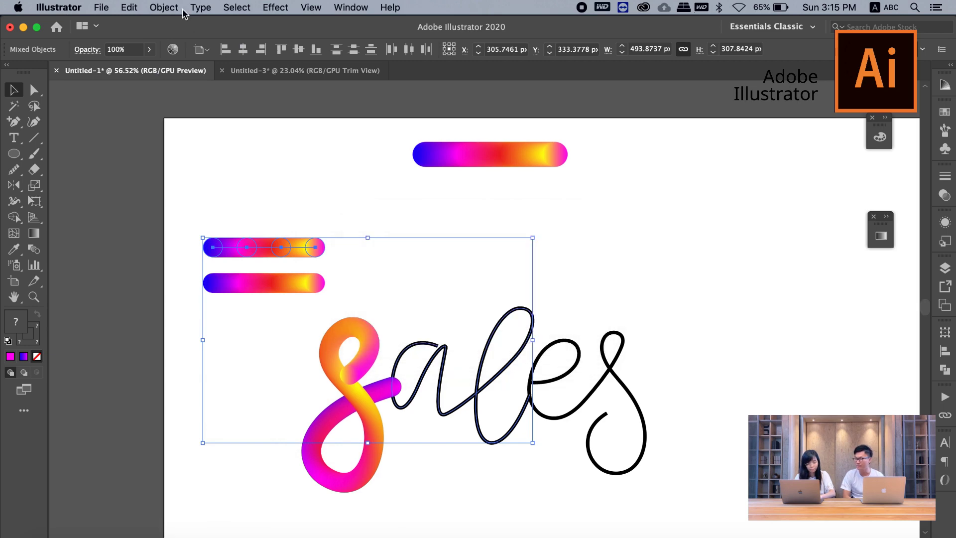
{"action": "left_click", "coordinate": [163, 7]}
{"action": "mouse_move", "coordinate": [169, 341]}
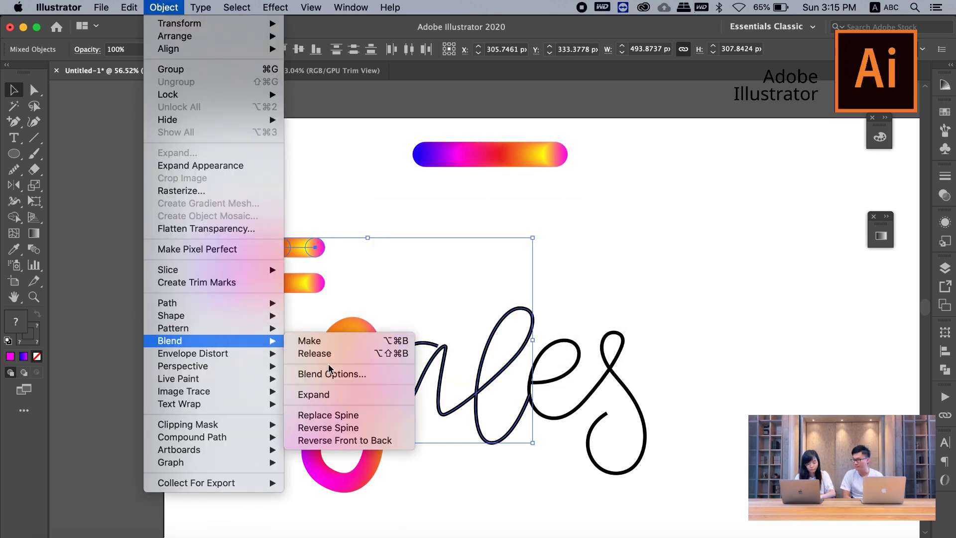
{"action": "left_click", "coordinate": [326, 418]}
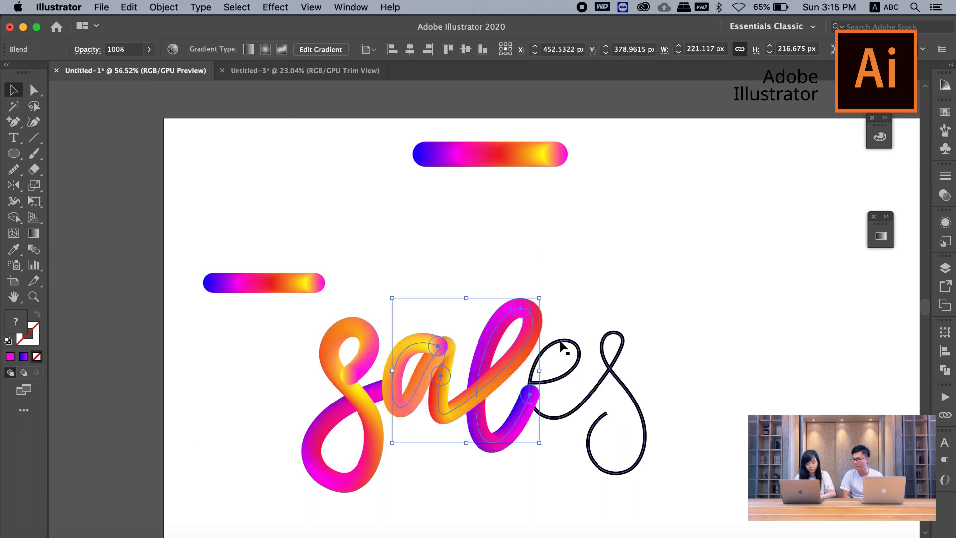
- Make the last capsule blend follow the es stroke, then select the whole sales lettering
{"action": "left_click", "coordinate": [561, 369]}
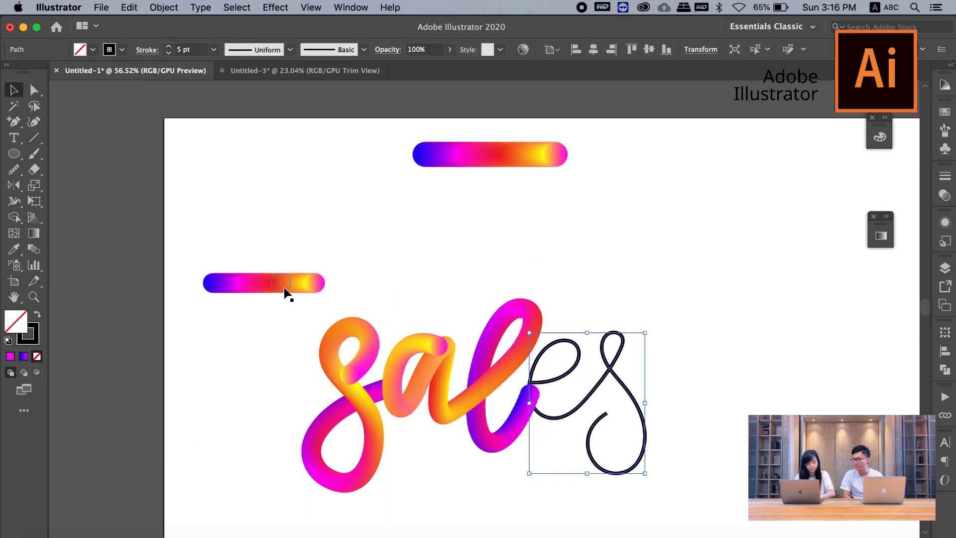
{"action": "left_click", "coordinate": [284, 288], "text": "shift"}
{"action": "left_click", "coordinate": [164, 7]}
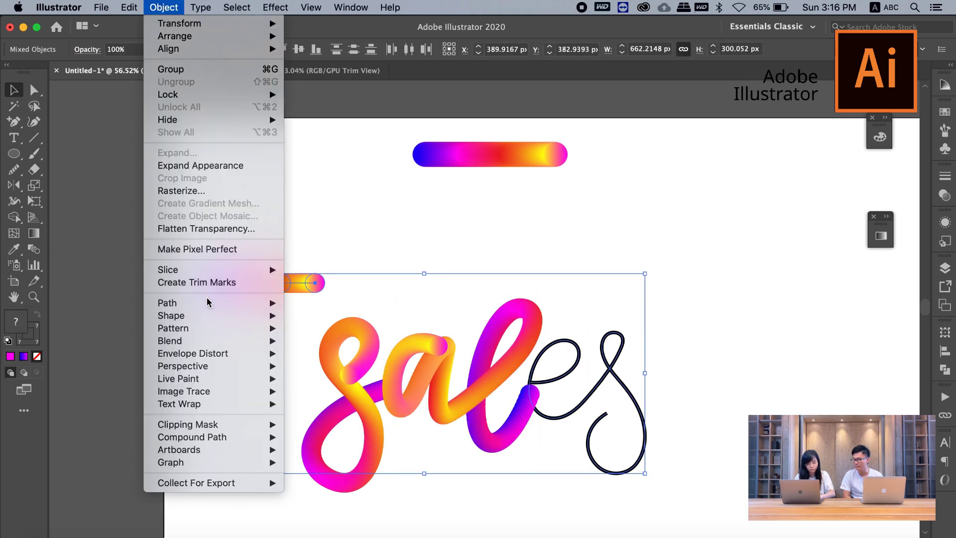
{"action": "mouse_move", "coordinate": [169, 341]}
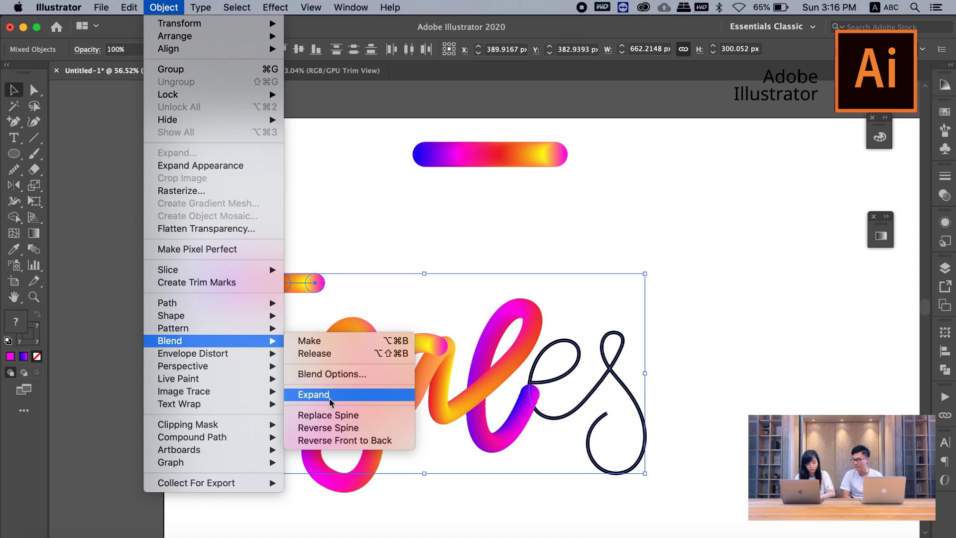
{"action": "left_click", "coordinate": [324, 416]}
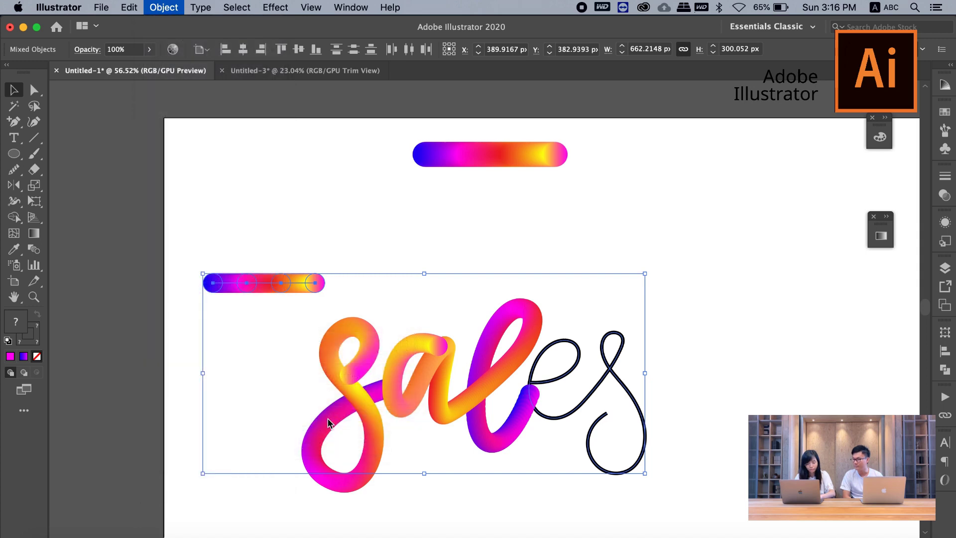
{"action": "left_click", "coordinate": [334, 338]}
{"action": "left_click", "coordinate": [317, 245]}
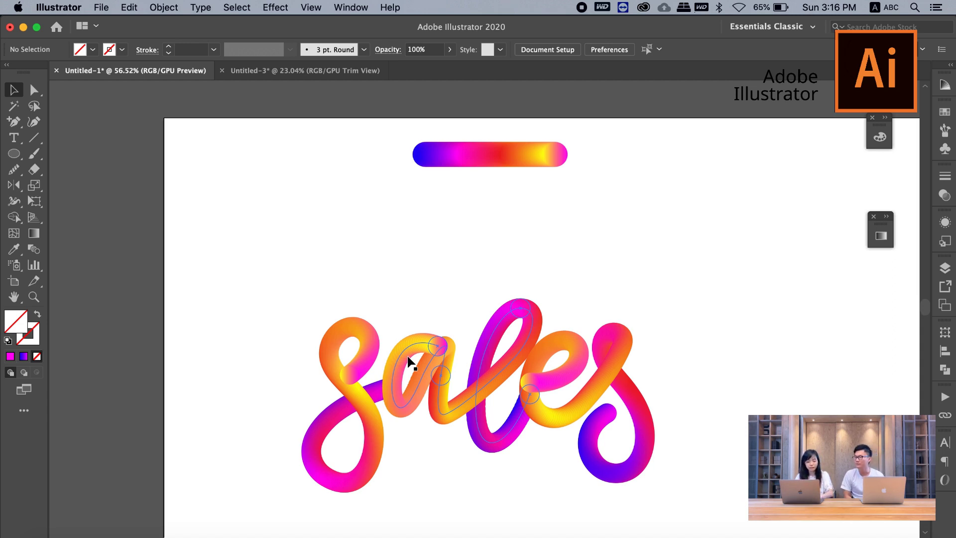
{"action": "left_click_drag", "start_coordinate": [321, 312], "coordinate": [676, 469]}
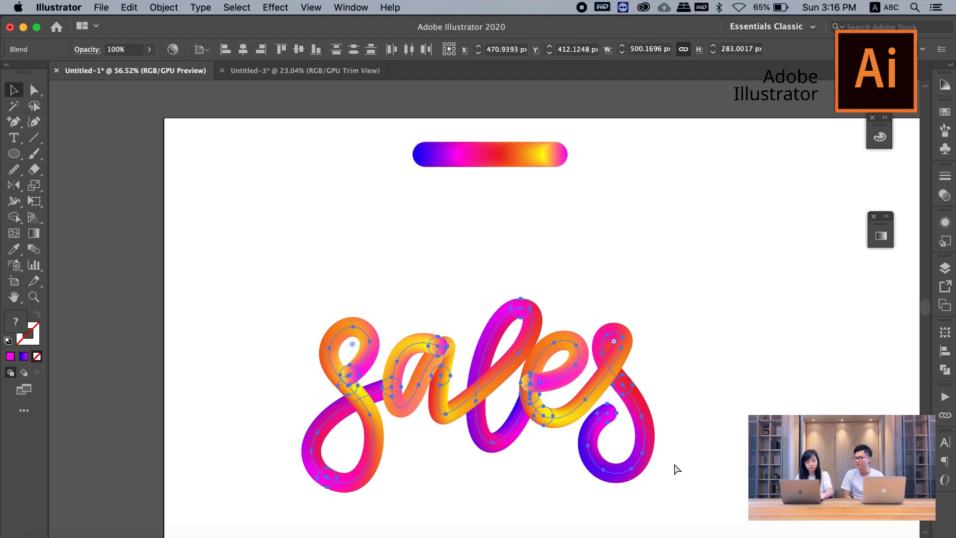
- Paste the sales blend onto the dark Untitled-3 poster, enlarge it and move it above the date
{"action": "left_click", "coordinate": [284, 76]}
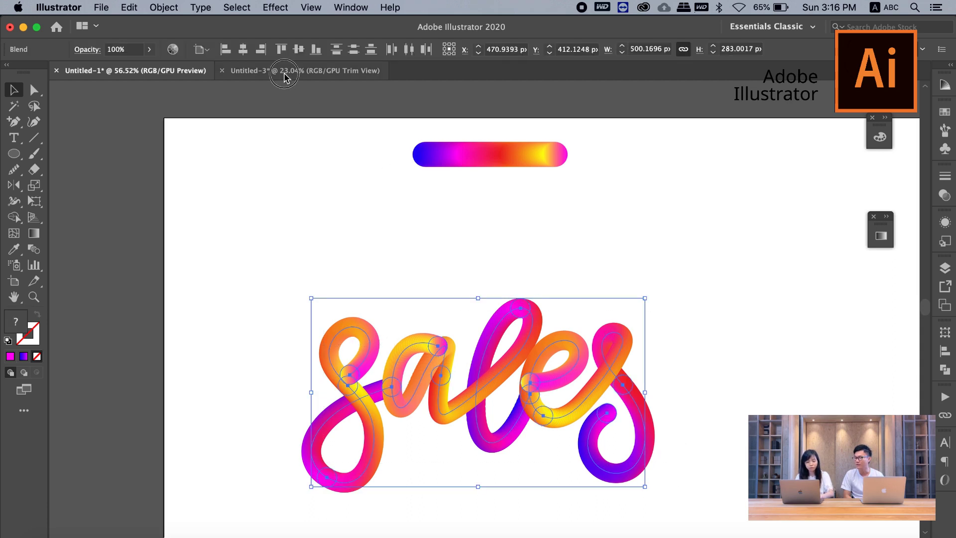
{"action": "left_click", "coordinate": [349, 107]}
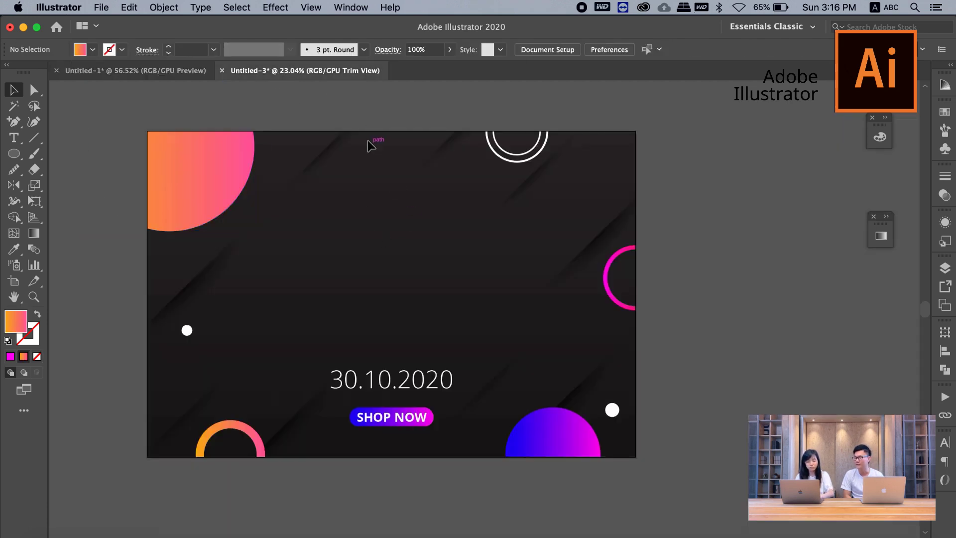
{"action": "scroll", "coordinate": [367, 140], "scroll_direction": "left", "scroll_amount": 3}
{"action": "scroll", "coordinate": [367, 140], "scroll_direction": "up", "scroll_amount": 1}
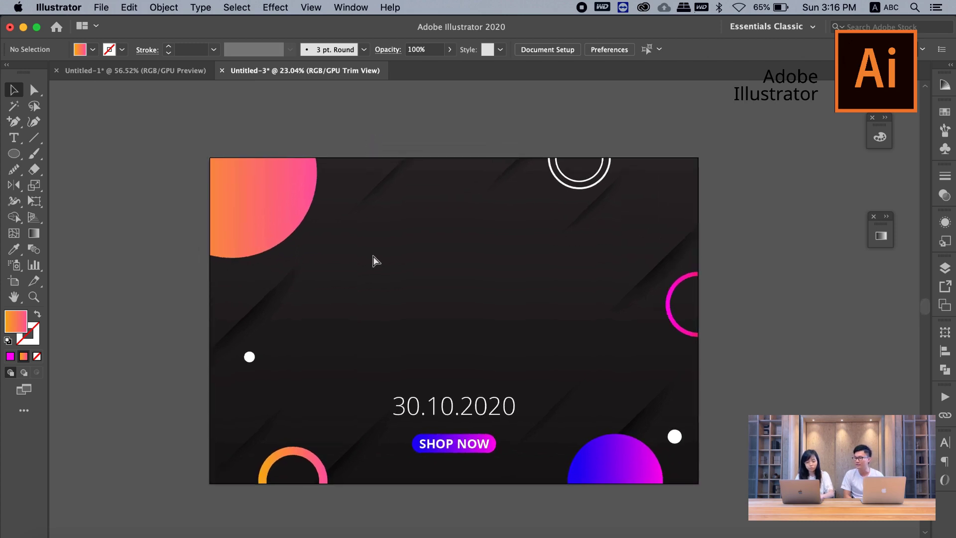
{"action": "key", "text": "cmd+v"}
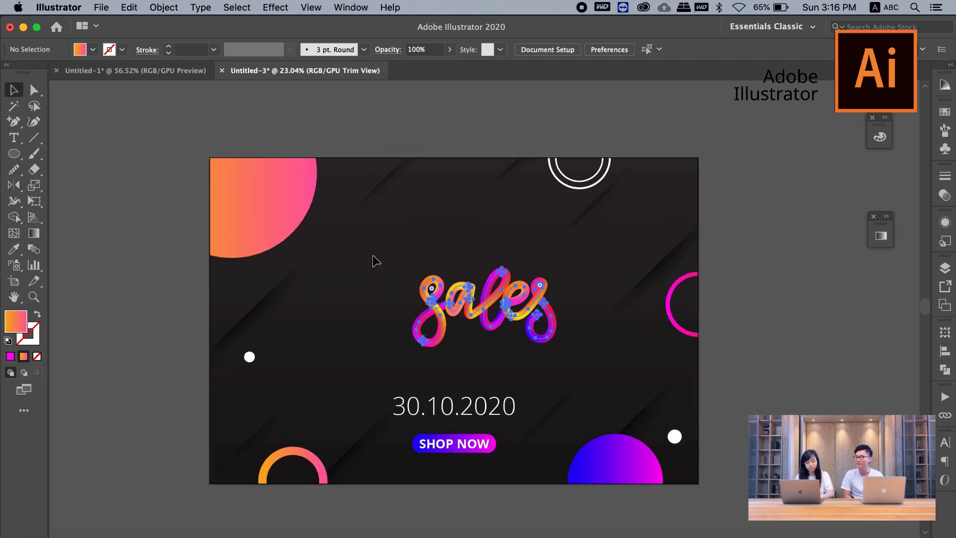
{"action": "mouse_move", "coordinate": [418, 307]}
{"action": "left_mouse_down"}
{"action": "mouse_move", "coordinate": [307, 318]}
{"action": "mouse_move", "coordinate": [234, 301]}
{"action": "left_mouse_up"}
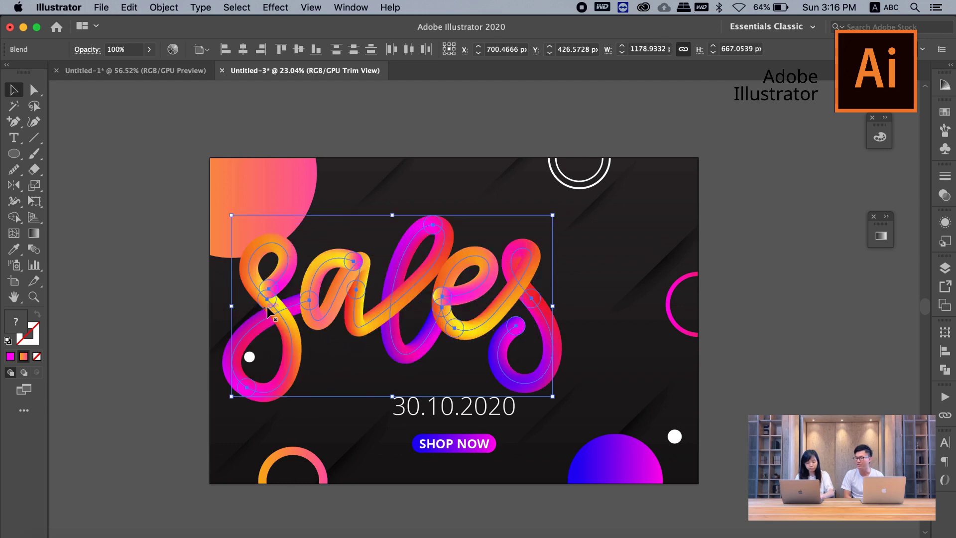
{"action": "left_click_drag", "start_coordinate": [287, 315], "coordinate": [334, 327]}
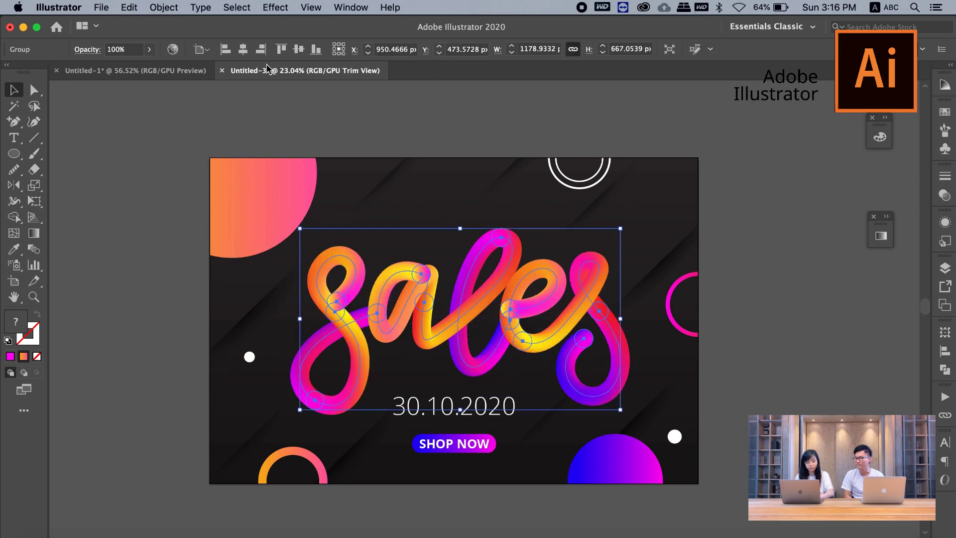
- Centre the sales lettering horizontally on the artboard, deselect, and return to Untitled-1
{"action": "left_click", "coordinate": [255, 57]}
{"action": "left_click", "coordinate": [242, 51]}
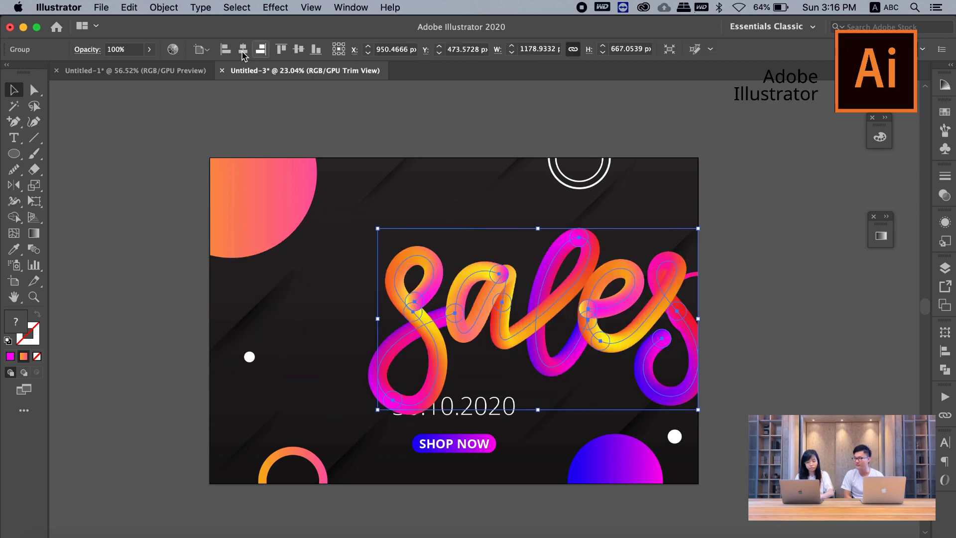
{"action": "left_click", "coordinate": [297, 53]}
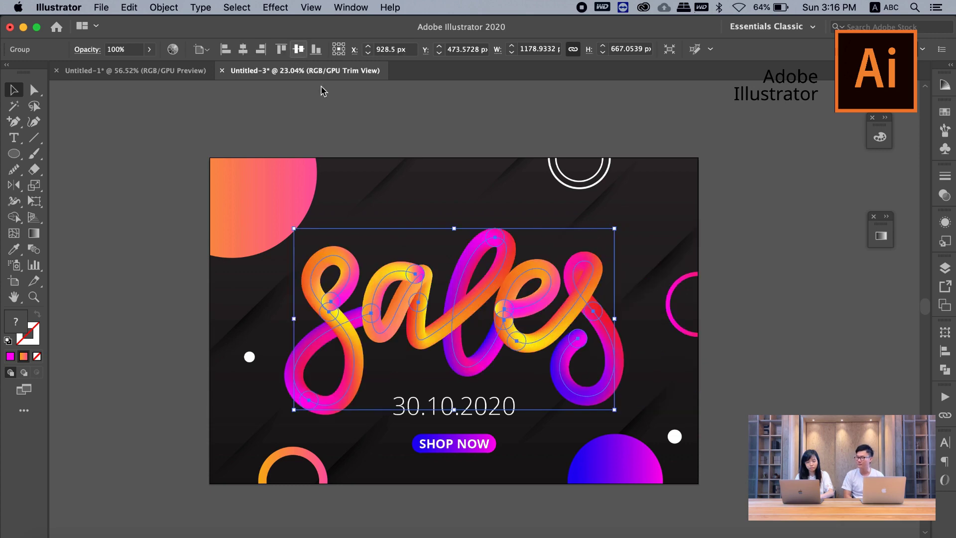
{"action": "left_click", "coordinate": [326, 128]}
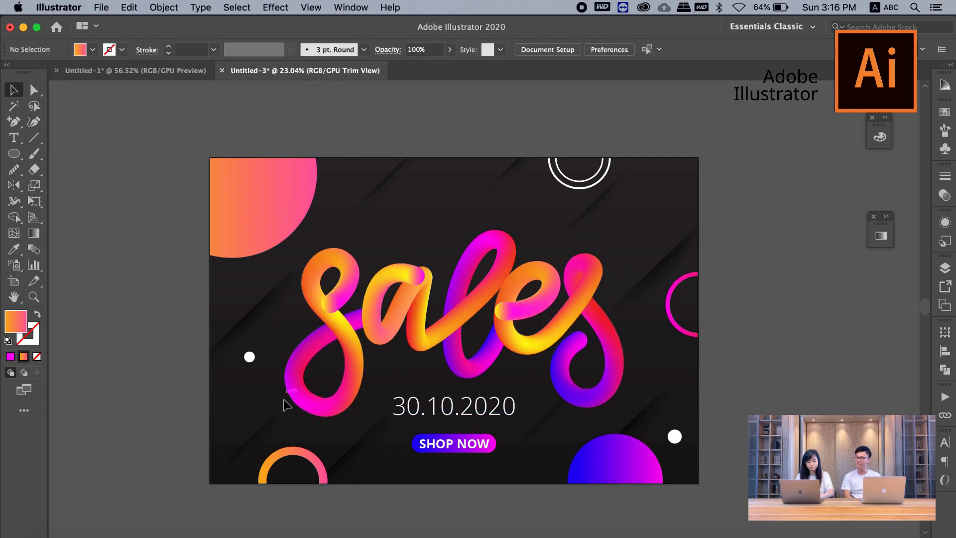
{"action": "scroll", "coordinate": [284, 401], "scroll_direction": "up", "scroll_amount": 2}
{"action": "scroll", "coordinate": [284, 401], "scroll_direction": "up", "scroll_amount": 2}
{"action": "scroll", "coordinate": [284, 401], "scroll_direction": "up", "scroll_amount": 1}
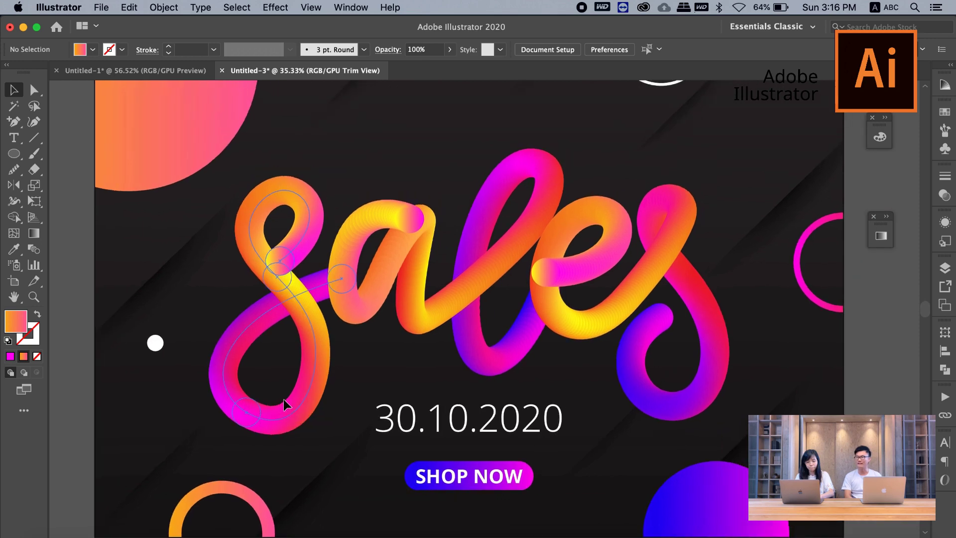
{"action": "scroll", "coordinate": [283, 399], "scroll_direction": "down", "scroll_amount": 1}
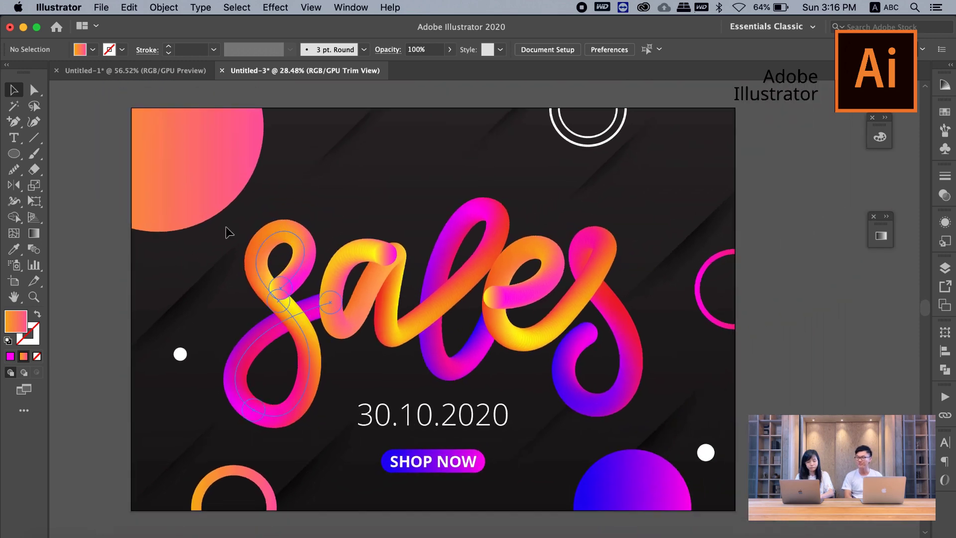
{"action": "left_click", "coordinate": [150, 70]}
- Undo to the plain black sales paths, select them all and eyedrop the middle bar's gradient
{"action": "left_click", "coordinate": [354, 291]}
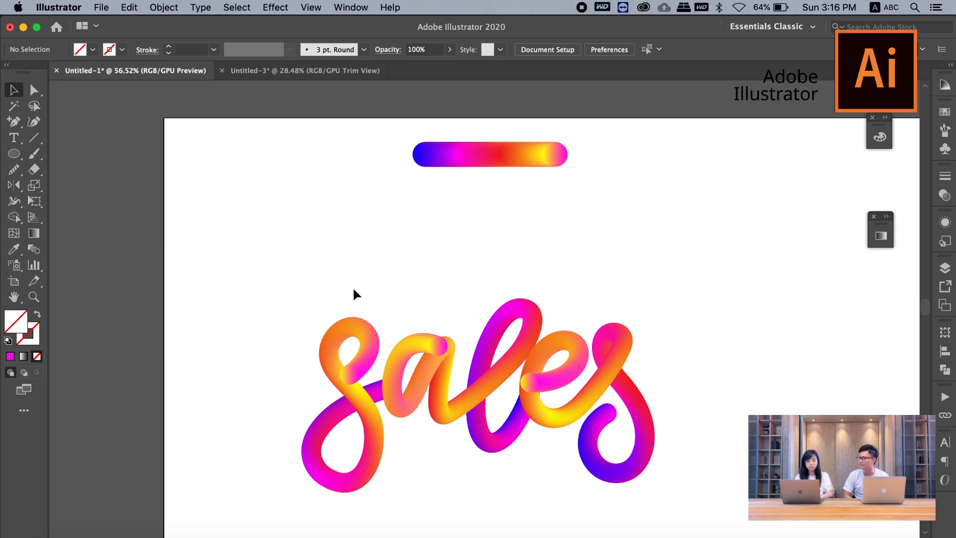
{"action": "scroll", "coordinate": [301, 299], "scroll_direction": "down", "scroll_amount": 3}
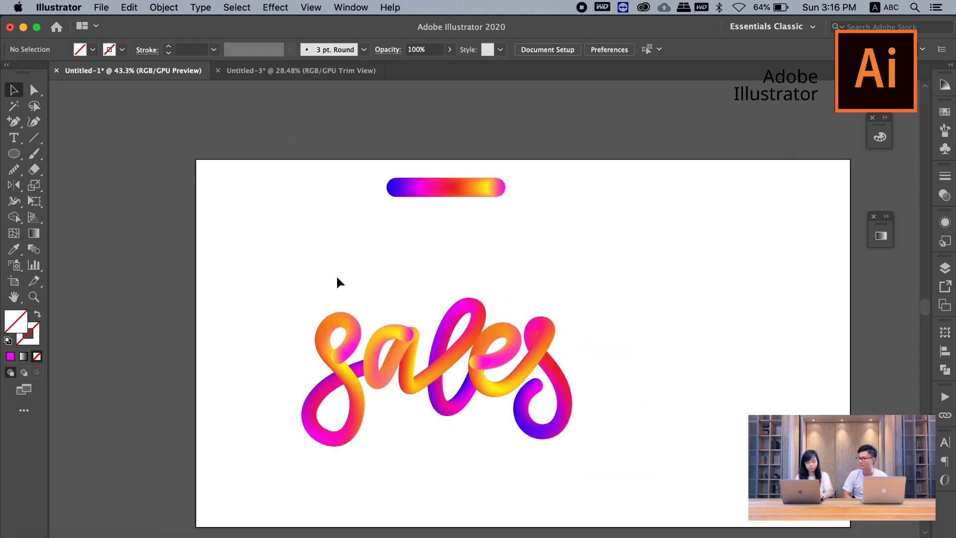
{"action": "key", "text": "ctrl+z"}
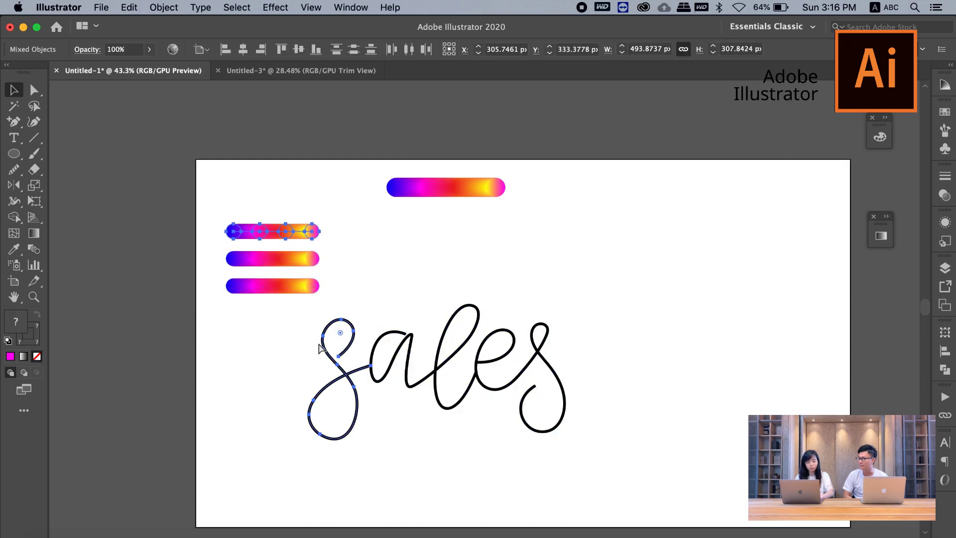
{"action": "left_click", "coordinate": [342, 320]}
{"action": "key", "text": "ctrl+a"}
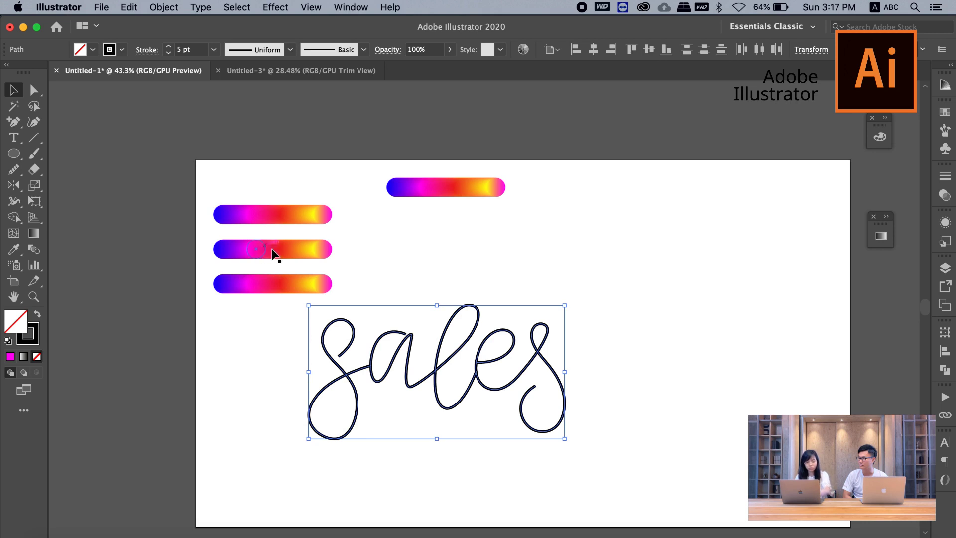
{"action": "key", "text": "i"}
{"action": "left_click", "coordinate": [291, 252]}
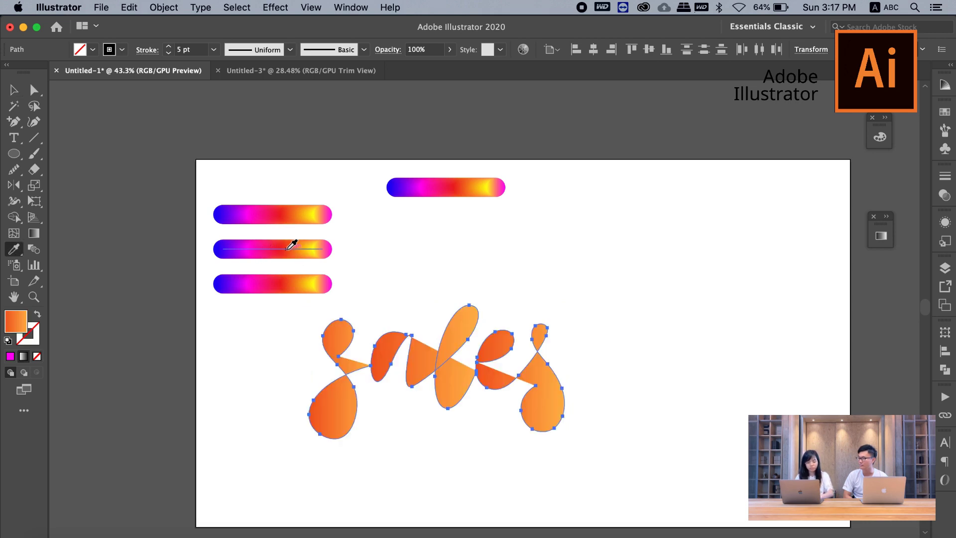
- Swap fill and stroke so the sales letters carry a 16 pt gradient stroke
{"action": "left_click", "coordinate": [35, 316]}
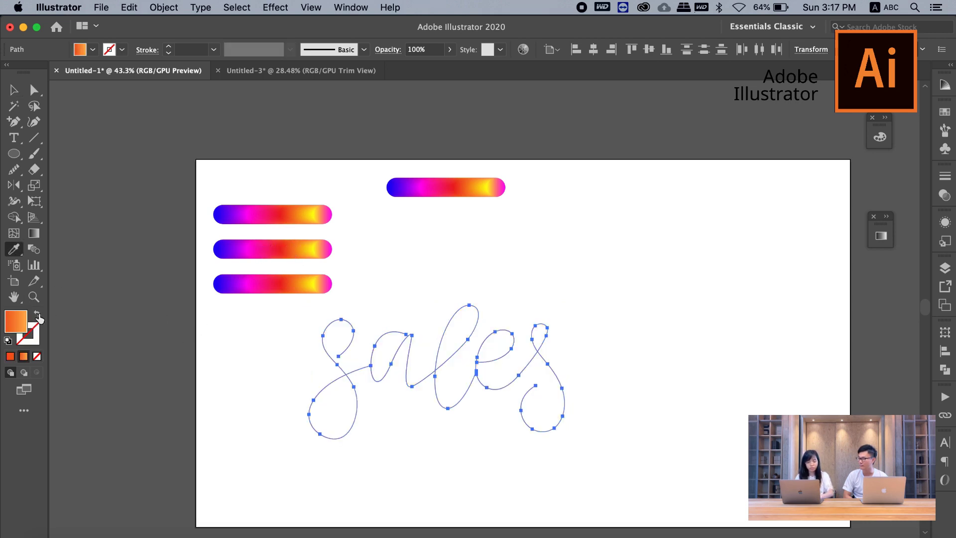
{"action": "left_click", "coordinate": [169, 47]}
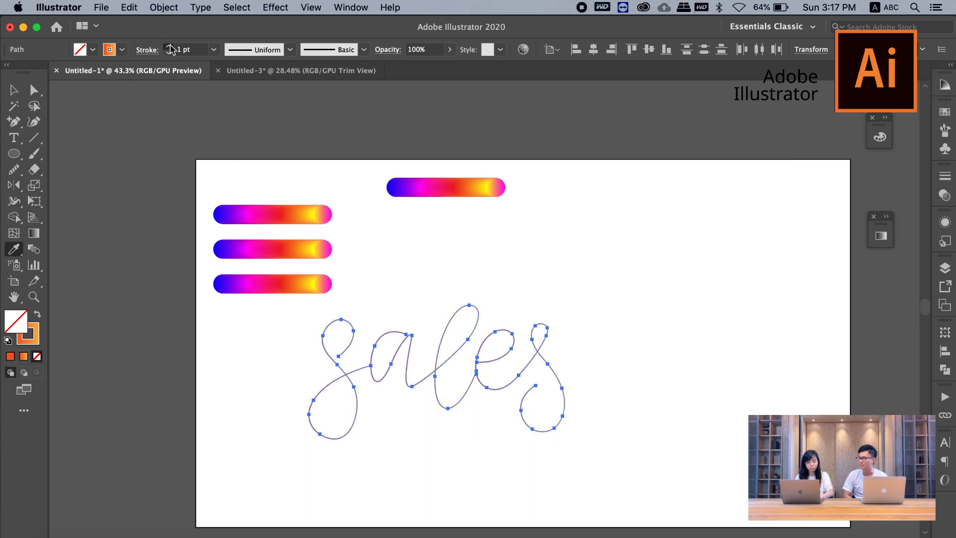
{"action": "left_click", "coordinate": [168, 46]}
{"action": "left_click", "coordinate": [168, 47]}
{"action": "left_click", "coordinate": [168, 46]}
{"action": "left_click", "coordinate": [168, 47]}
{"action": "left_click", "coordinate": [169, 46]}
{"action": "left_click", "coordinate": [169, 47]}
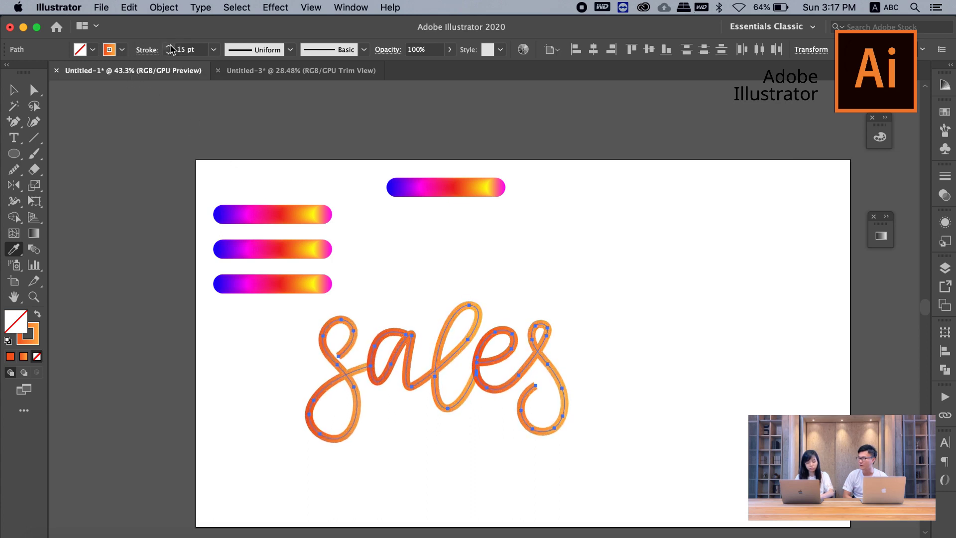
{"action": "key", "text": "v"}
{"action": "left_click", "coordinate": [375, 254]}
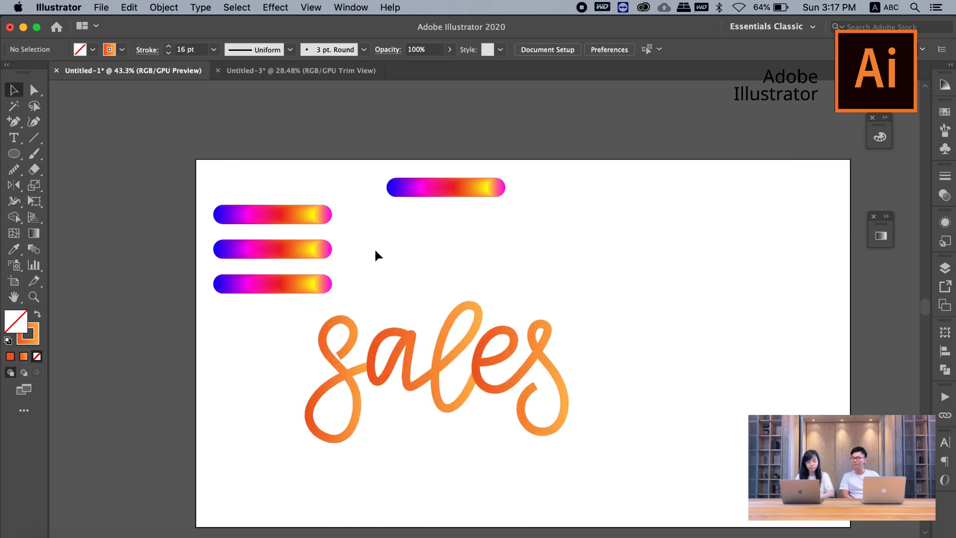
{"action": "left_click", "coordinate": [363, 381]}
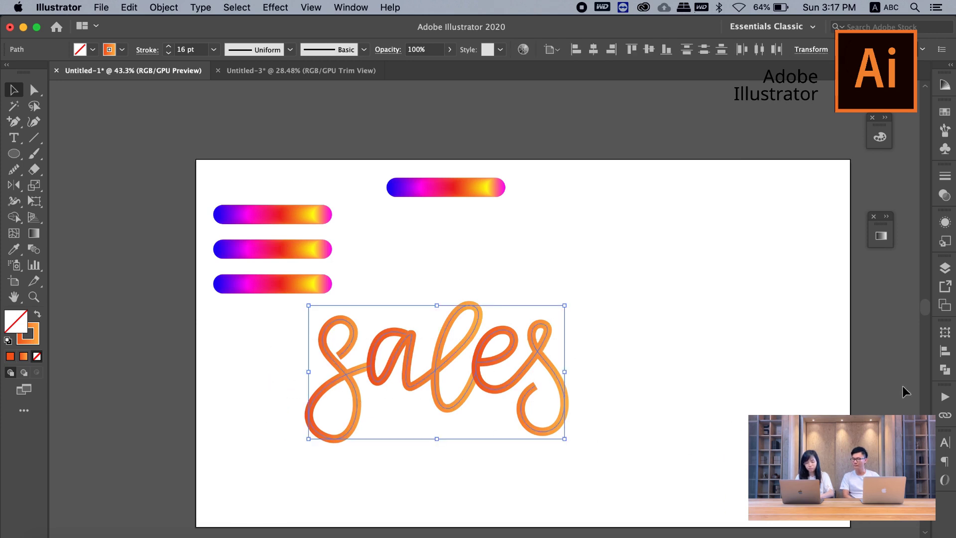
- Apply the gradient to the stroke and colour its first two stops blue and magenta
{"action": "left_click", "coordinate": [880, 236]}
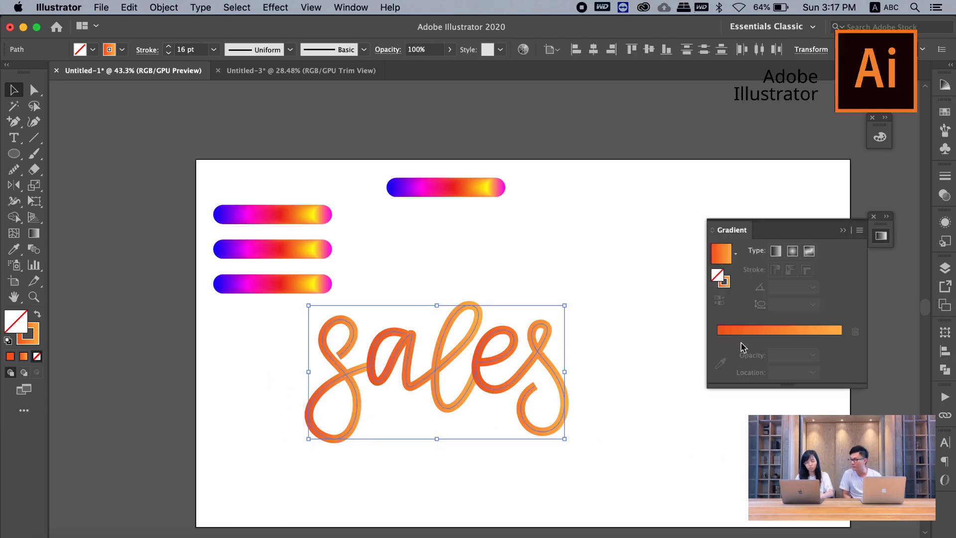
{"action": "left_click", "coordinate": [727, 286]}
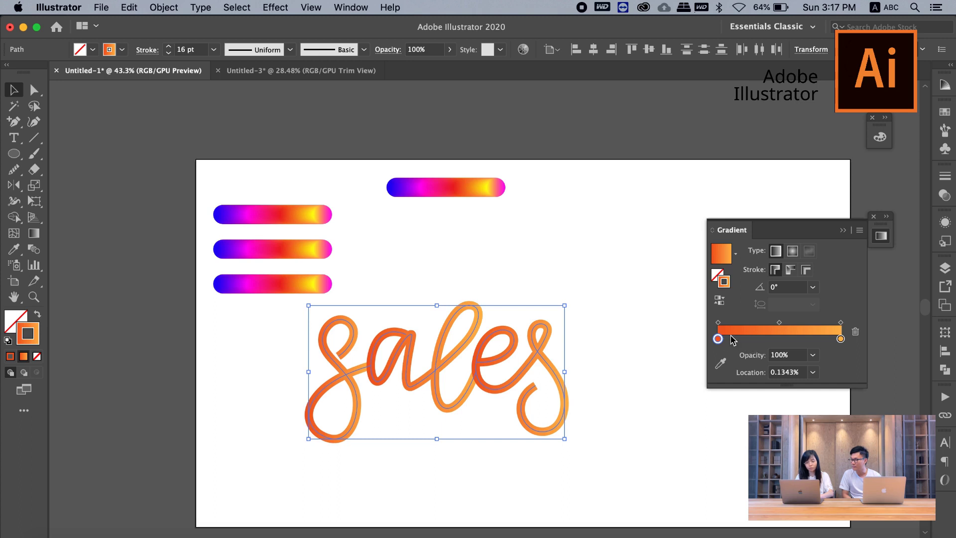
{"action": "left_click", "coordinate": [780, 339]}
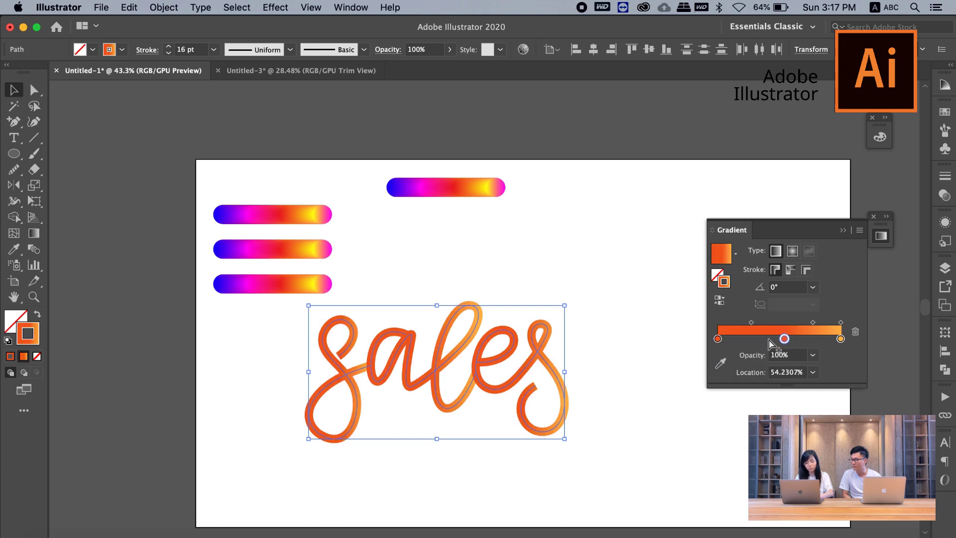
{"action": "left_click_drag", "start_coordinate": [780, 339], "coordinate": [755, 339]}
{"action": "left_click", "coordinate": [732, 339]}
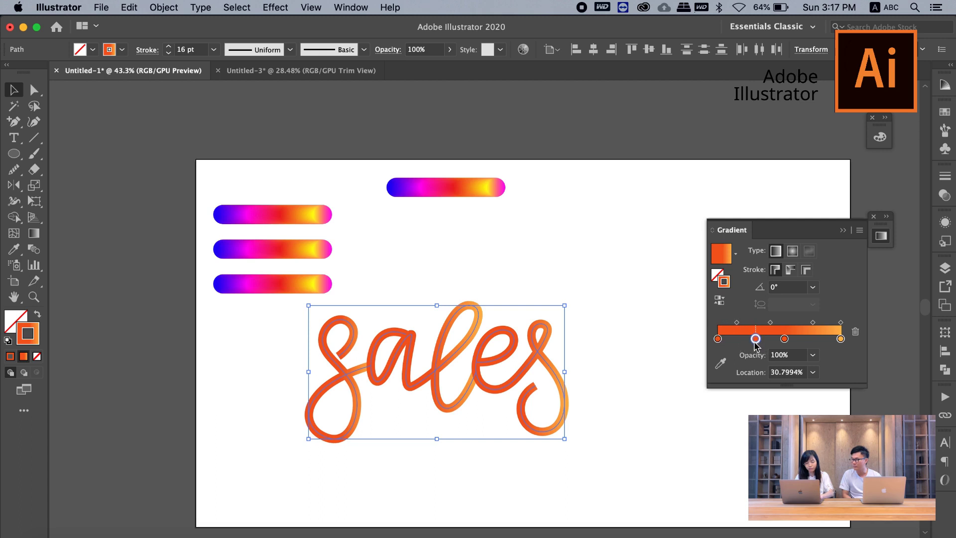
{"action": "double_click", "coordinate": [717, 339]}
{"action": "left_click", "coordinate": [743, 381]}
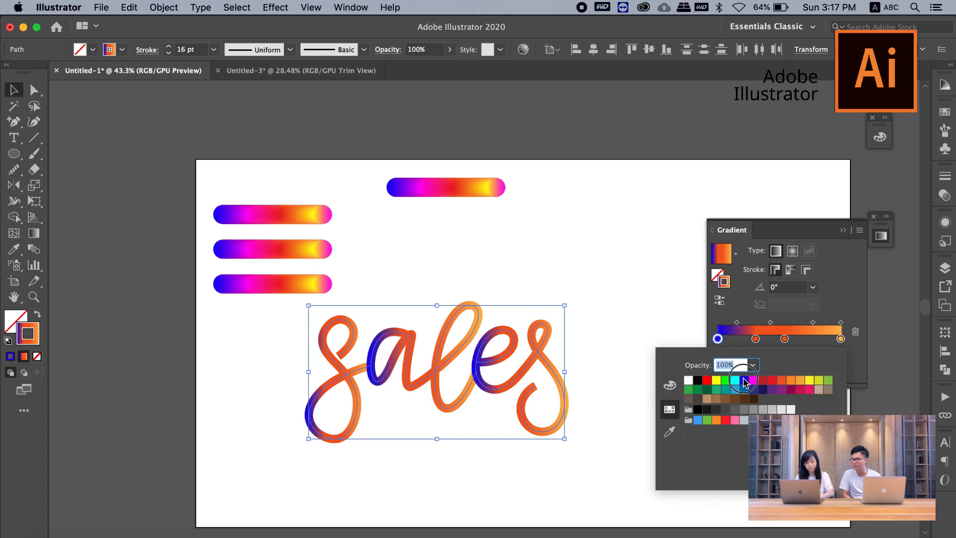
{"action": "double_click", "coordinate": [756, 339]}
{"action": "left_click", "coordinate": [754, 381]}
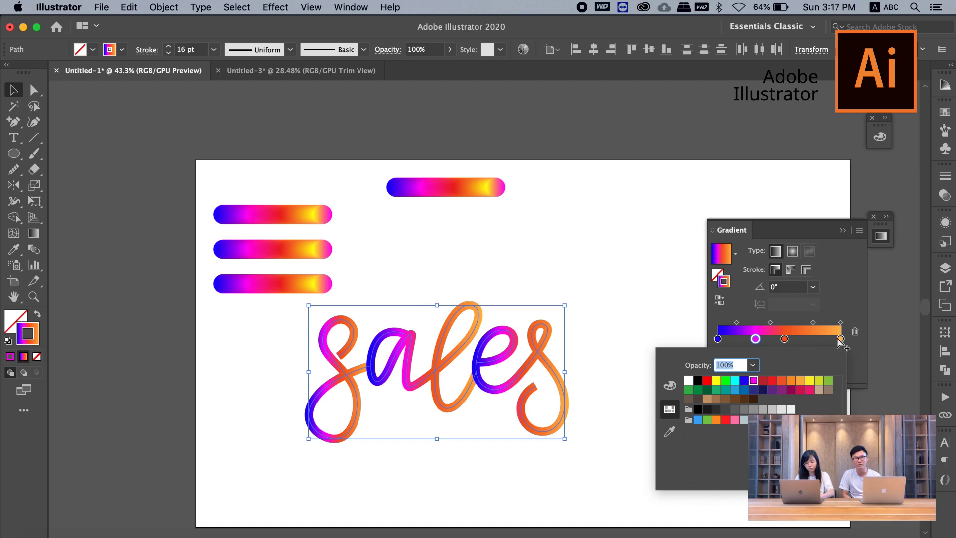
{"action": "key", "text": "Escape"}
- Add a yellow gradient stop near 79% and make the end stop magenta
{"action": "left_click_drag", "start_coordinate": [840, 343], "coordinate": [815, 341]}
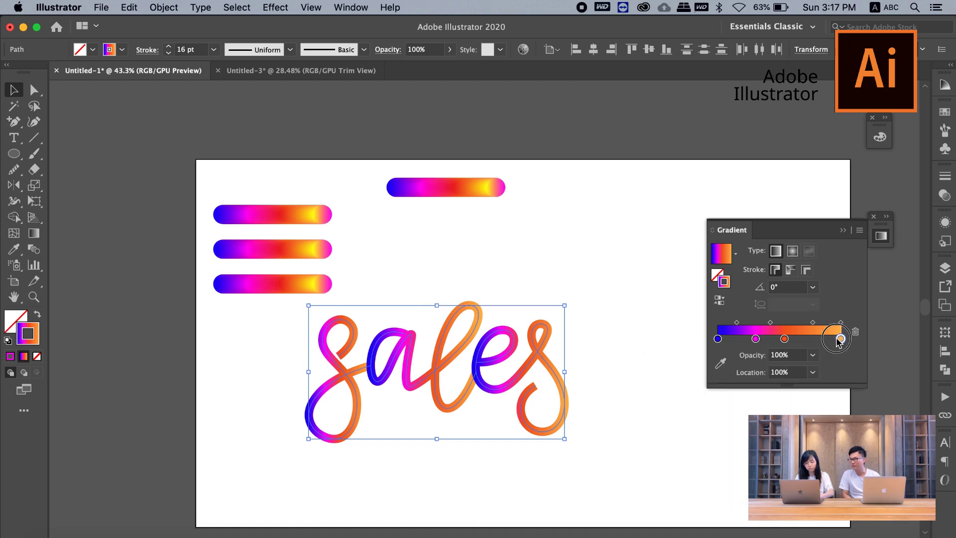
{"action": "double_click", "coordinate": [815, 340]}
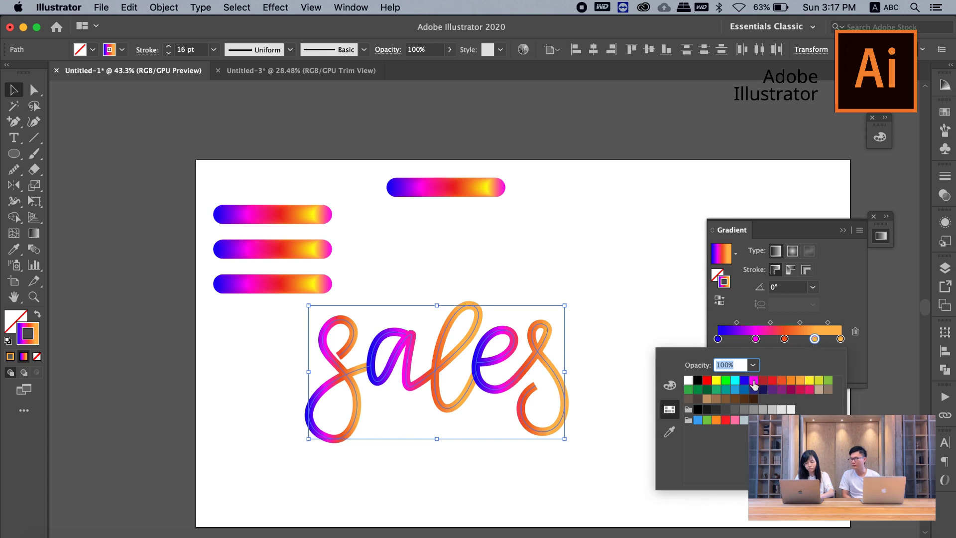
{"action": "left_click", "coordinate": [716, 380]}
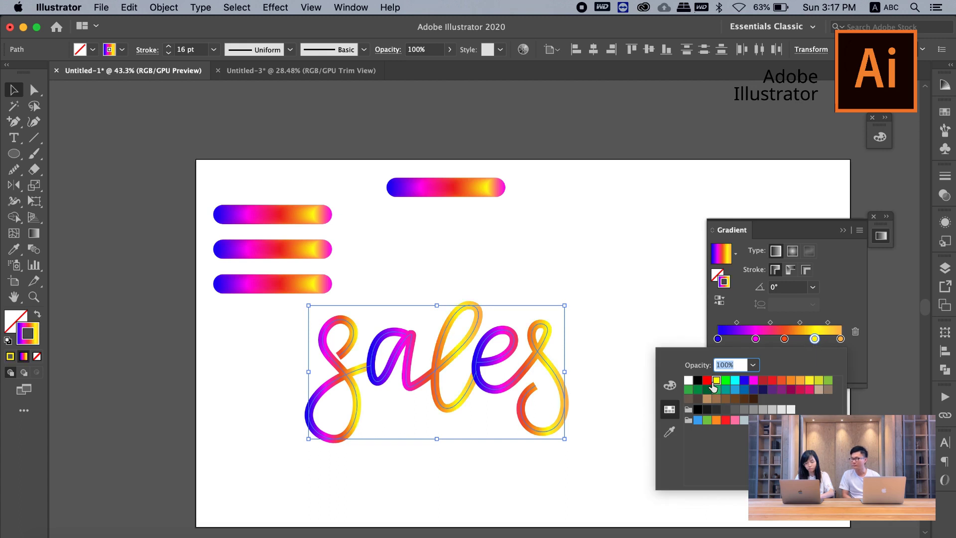
{"action": "key", "text": "Escape"}
{"action": "double_click", "coordinate": [841, 340]}
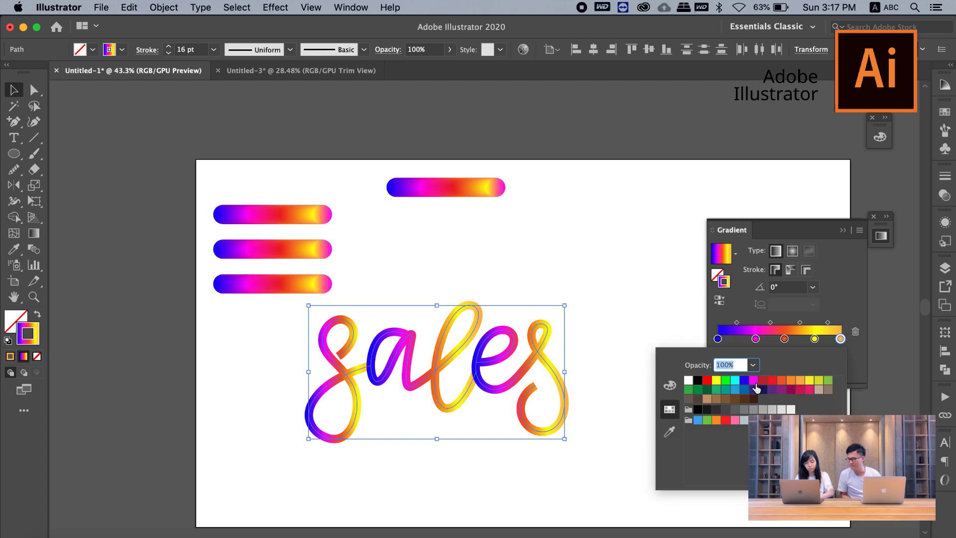
{"action": "left_click", "coordinate": [754, 380]}
{"action": "key", "text": "Escape"}
- Cut the gradient sales lettering out of Untitled-1
{"action": "left_click", "coordinate": [616, 312]}
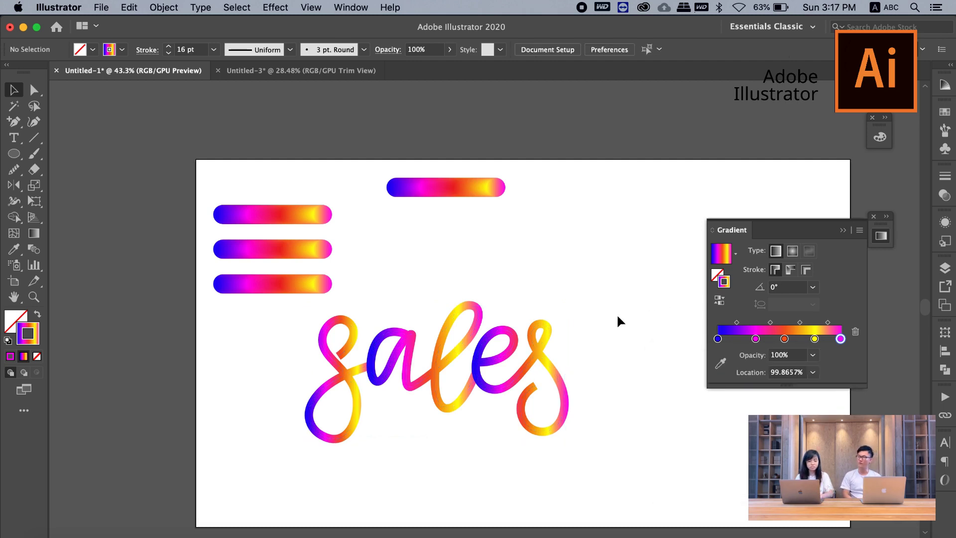
{"action": "left_click", "coordinate": [566, 330]}
{"action": "left_click", "coordinate": [310, 420]}
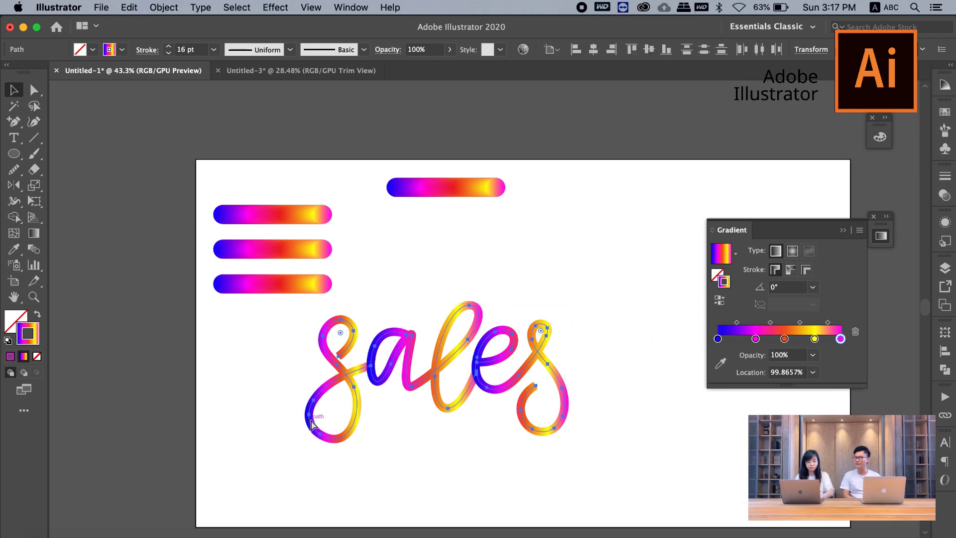
{"action": "key", "text": "Delete"}
- Paste the small gradient sales lettering into the dark Untitled-3 poster
{"action": "left_click", "coordinate": [306, 71]}
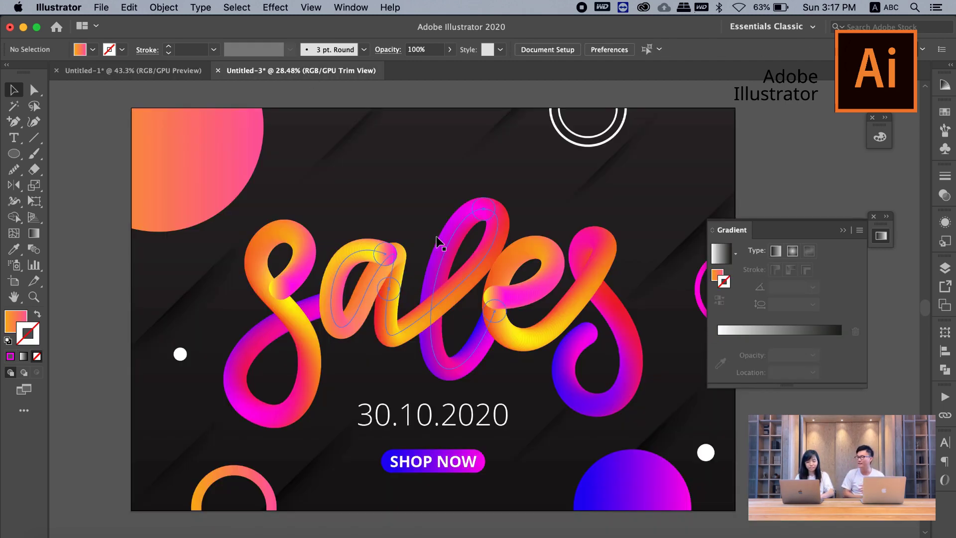
{"action": "scroll", "coordinate": [434, 240], "scroll_direction": "down", "scroll_amount": 5}
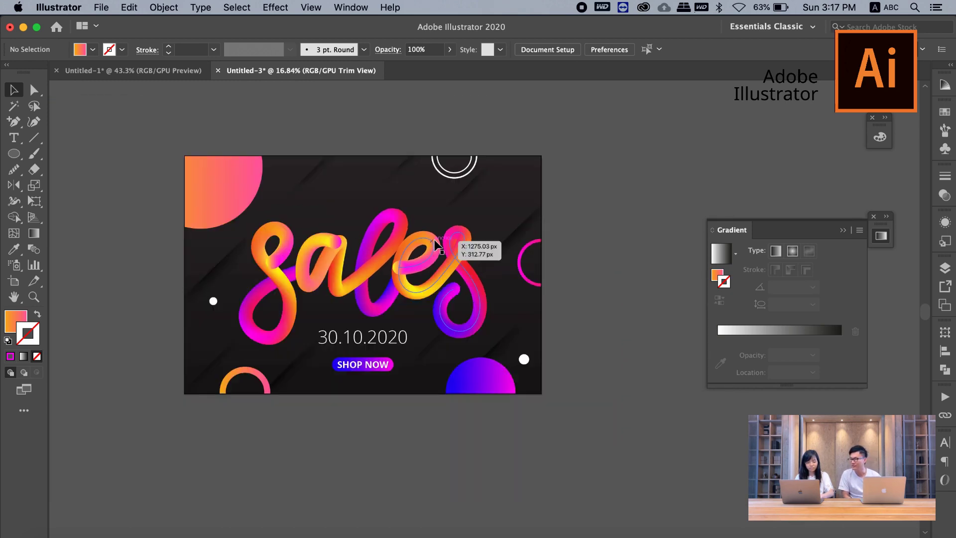
{"action": "key", "text": "cmd+v"}
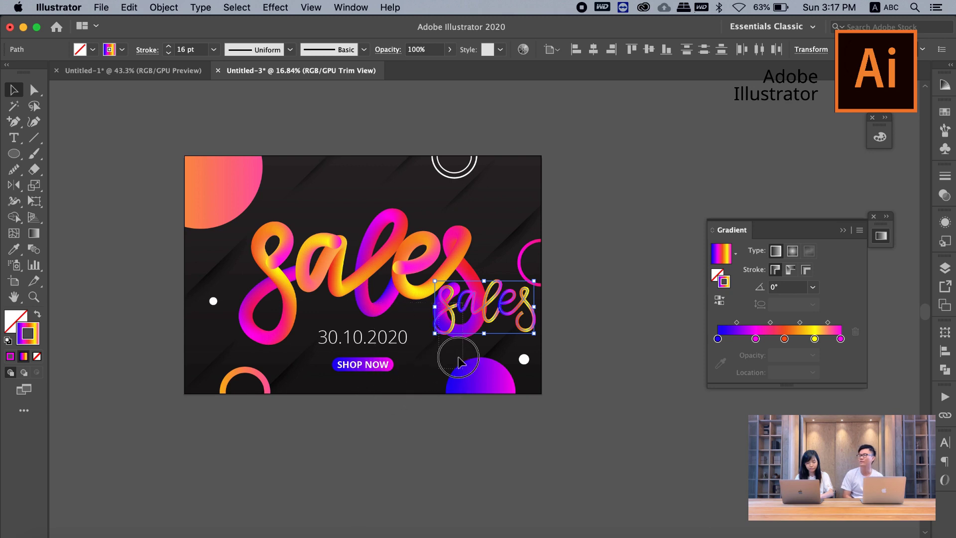
{"action": "left_click", "coordinate": [448, 328]}
{"action": "left_click", "coordinate": [516, 306]}
{"action": "key", "text": "cmd+z"}
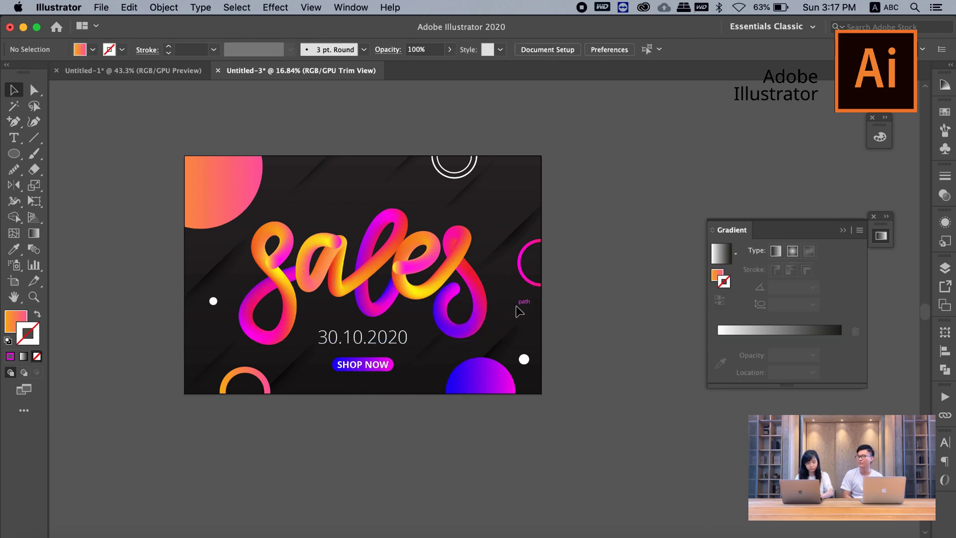
{"action": "key", "text": "cmd+v"}
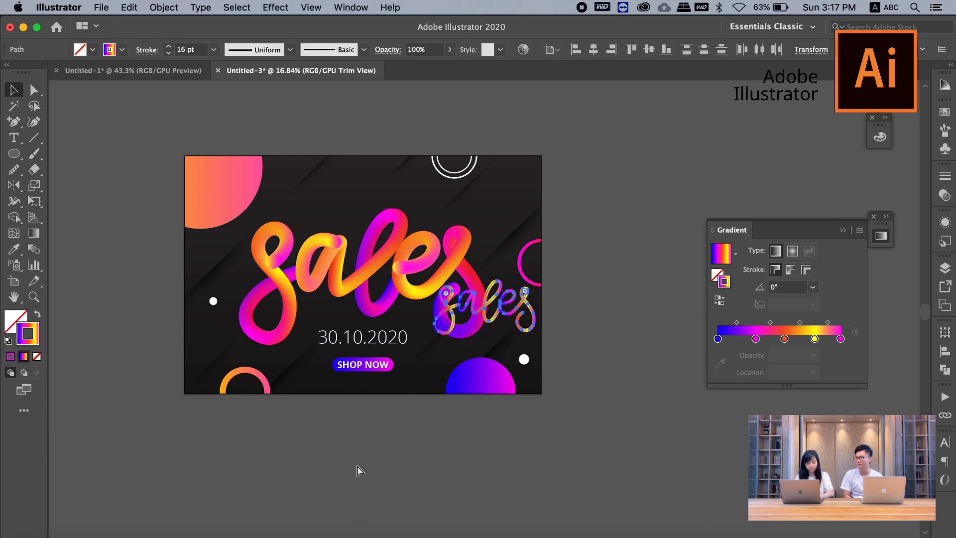
- Move the small lettering up to the artboard top, then deselect the large blended title
{"action": "left_click_drag", "start_coordinate": [485, 320], "coordinate": [351, 454]}
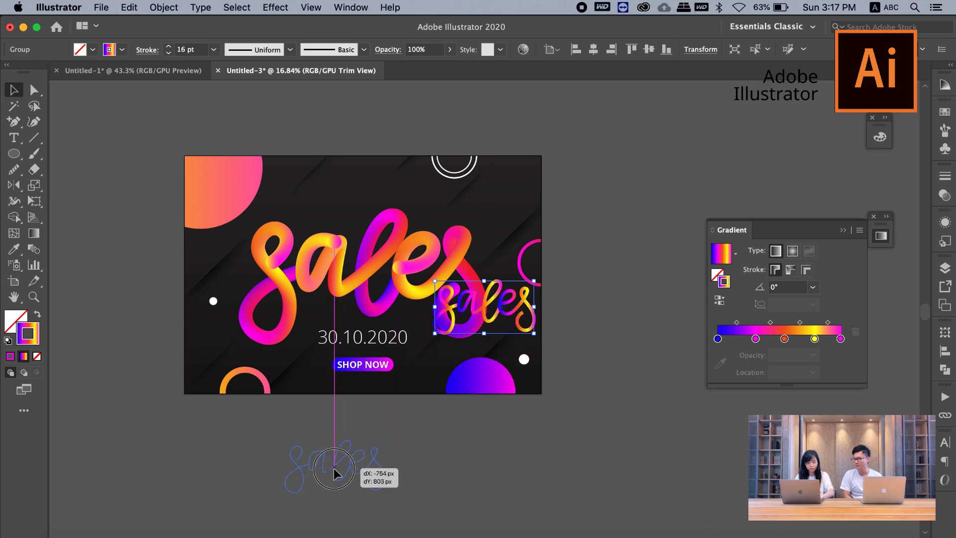
{"action": "key", "text": "Delete"}
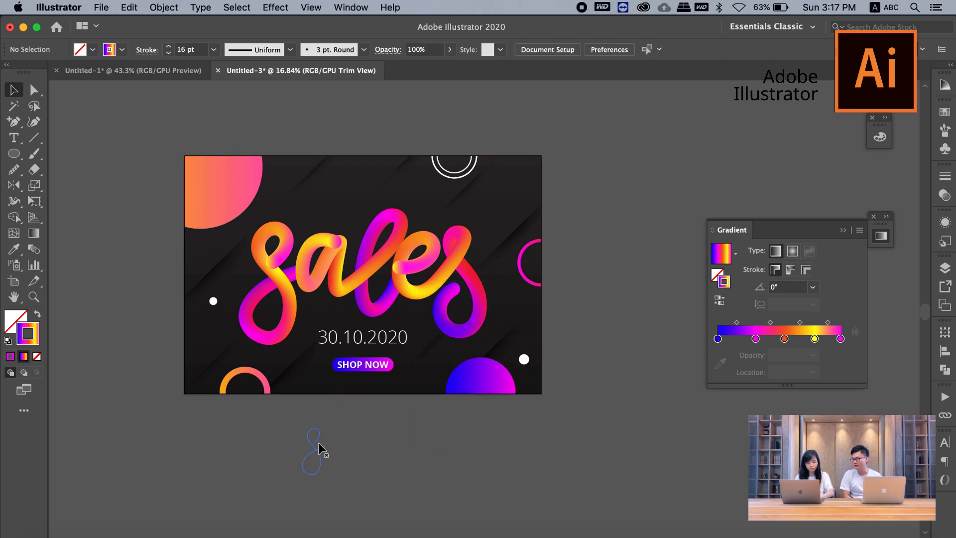
{"action": "left_click_drag", "start_coordinate": [319, 443], "coordinate": [334, 186]}
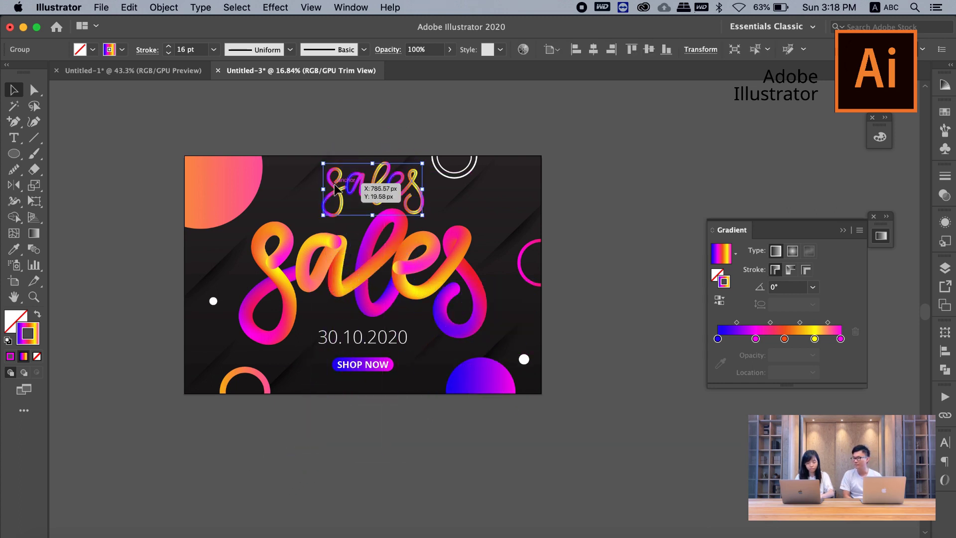
{"action": "left_click", "coordinate": [349, 295]}
{"action": "scroll", "coordinate": [349, 295], "scroll_direction": "up", "scroll_amount": 2}
{"action": "scroll", "coordinate": [349, 295], "scroll_direction": "up", "scroll_amount": 2}
{"action": "scroll", "coordinate": [349, 294], "scroll_direction": "up", "scroll_amount": 5}
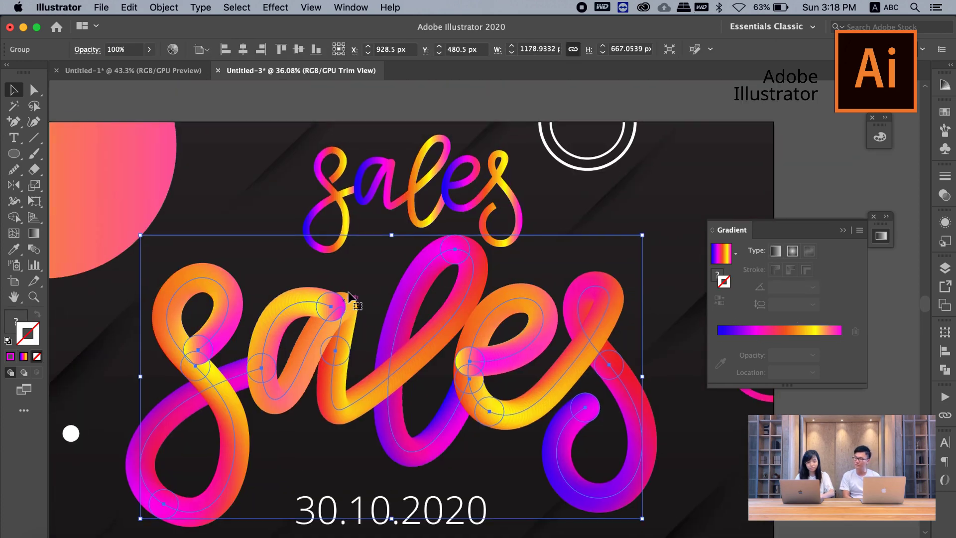
{"action": "left_click", "coordinate": [277, 167]}
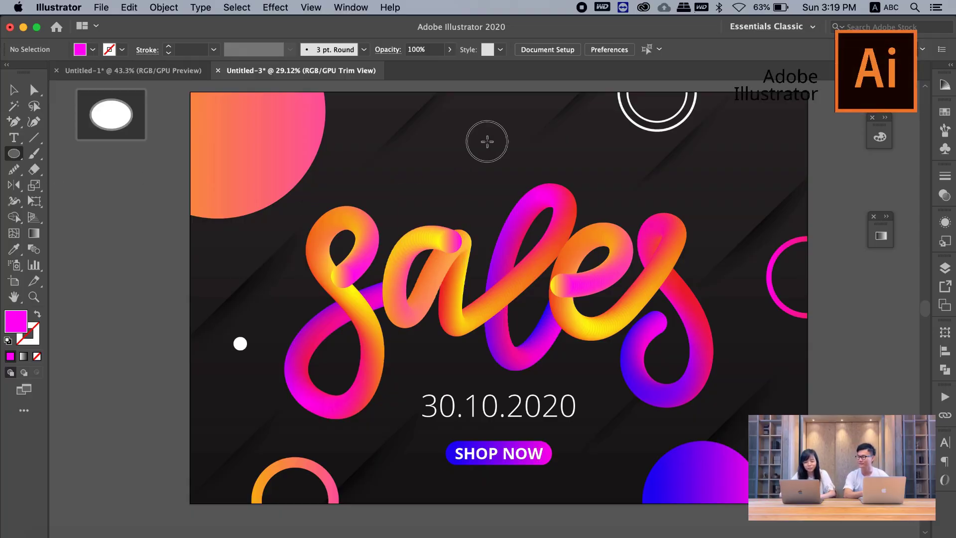
- Draw a circle above the lettering and give it a gradient with a pale yellow left stop
{"action": "left_click_drag", "start_coordinate": [487, 142], "coordinate": [424, 210]}
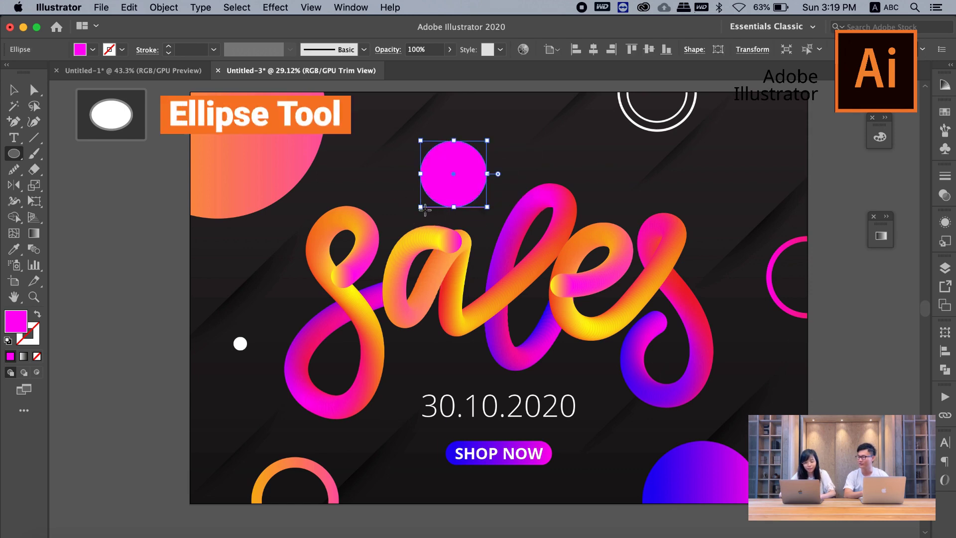
{"action": "left_click", "coordinate": [880, 237]}
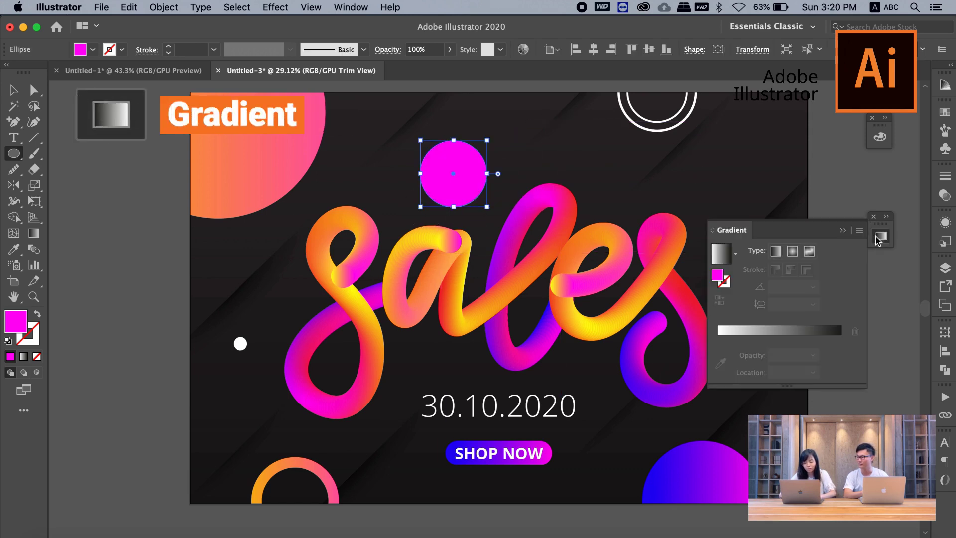
{"action": "left_click", "coordinate": [722, 255]}
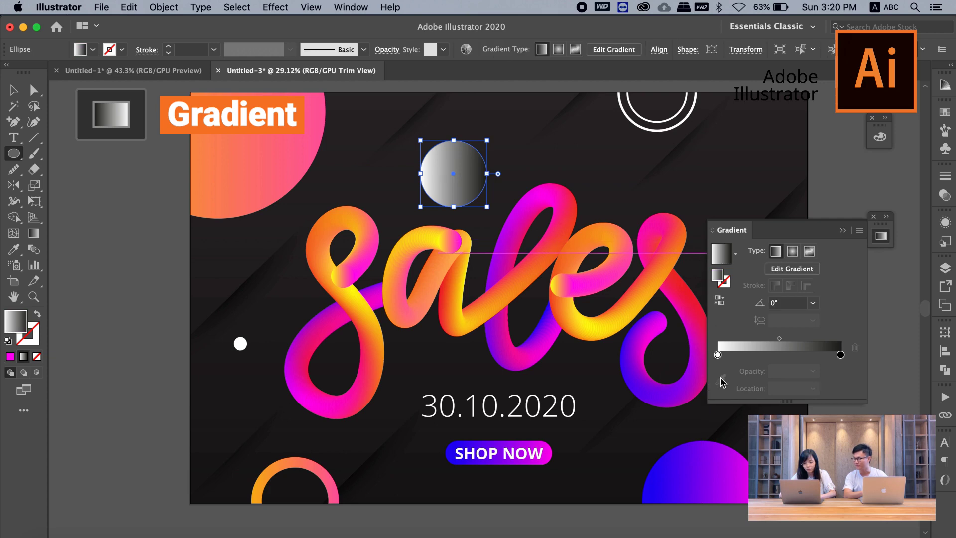
{"action": "double_click", "coordinate": [717, 355]}
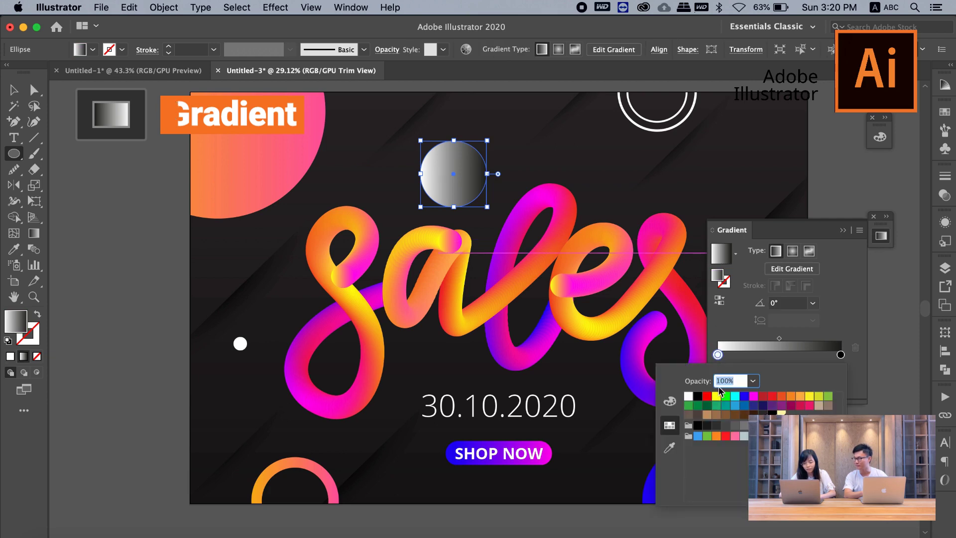
{"action": "left_click", "coordinate": [716, 396]}
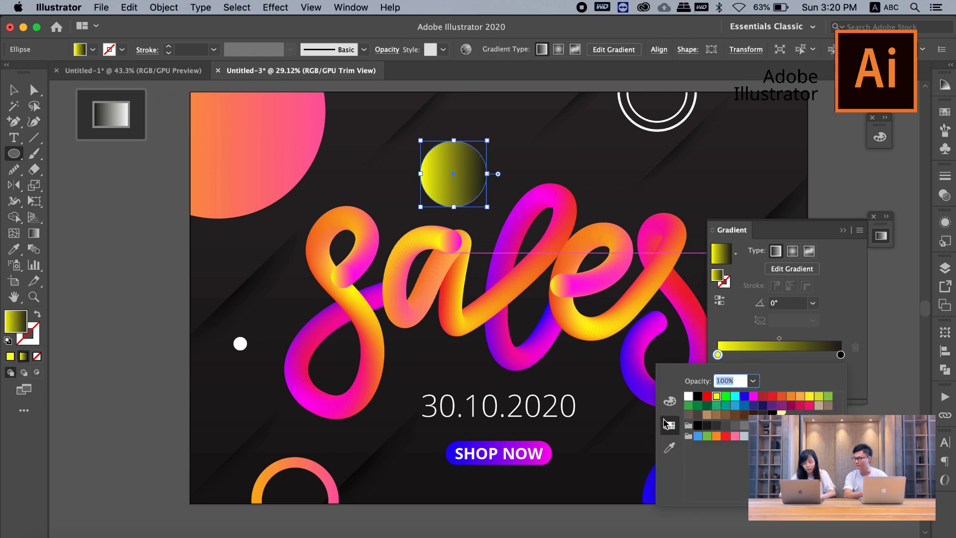
{"action": "left_click", "coordinate": [670, 401]}
{"action": "left_click_drag", "start_coordinate": [730, 450], "coordinate": [747, 446]}
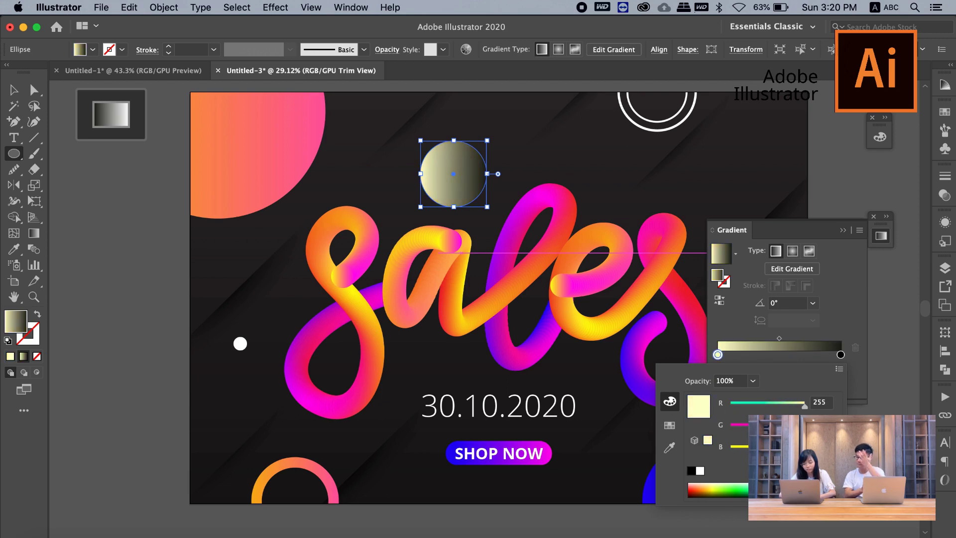
{"action": "left_click", "coordinate": [840, 356]}
- Replace the black end stop with pale yellow and set its opacity to 0%
{"action": "double_click", "coordinate": [717, 354]}
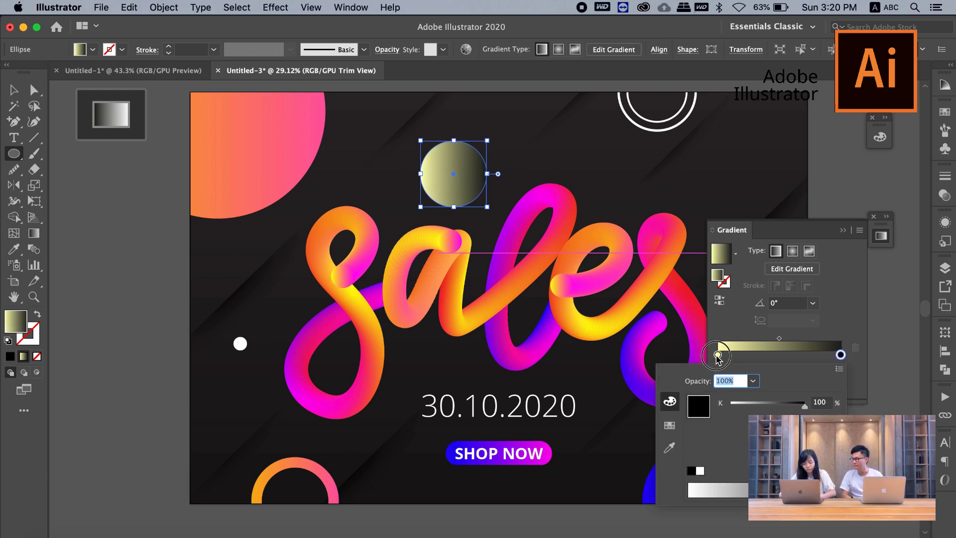
{"action": "left_click", "coordinate": [717, 354]}
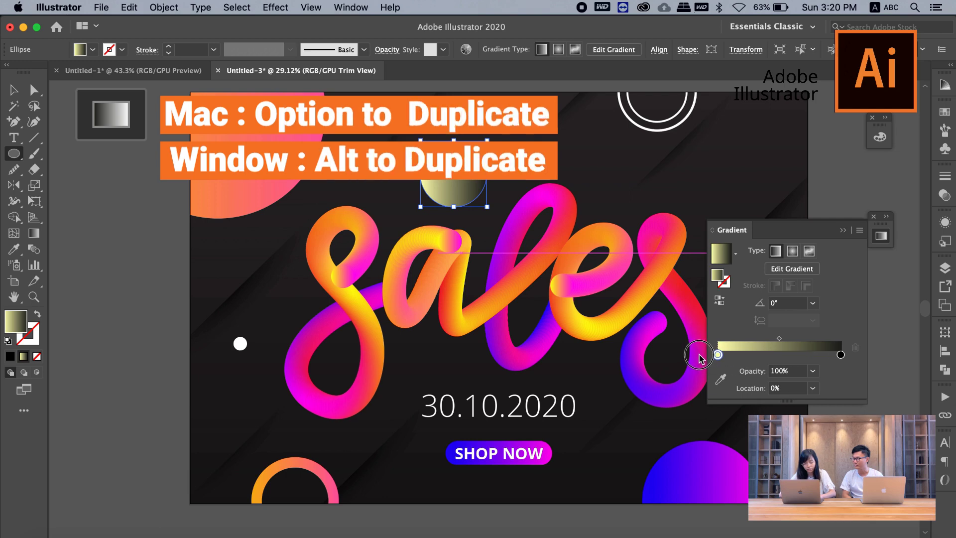
{"action": "left_click", "coordinate": [717, 355]}
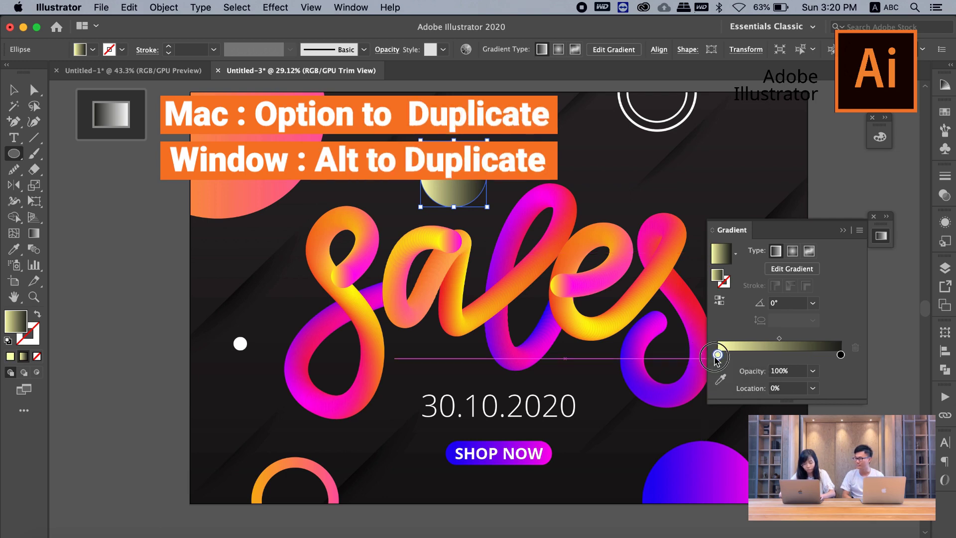
{"action": "mouse_move", "coordinate": [717, 354]}
{"action": "left_mouse_down"}
{"action": "mouse_move", "coordinate": [751, 356]}
{"action": "mouse_move", "coordinate": [743, 355]}
{"action": "left_mouse_up"}
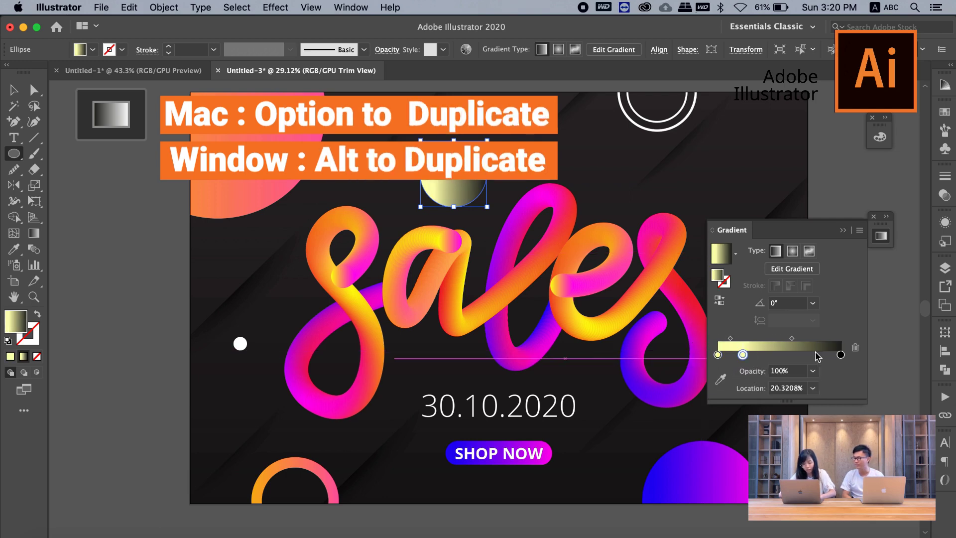
{"action": "left_click_drag", "start_coordinate": [841, 355], "coordinate": [841, 381]}
{"action": "left_click_drag", "start_coordinate": [742, 355], "coordinate": [841, 355]}
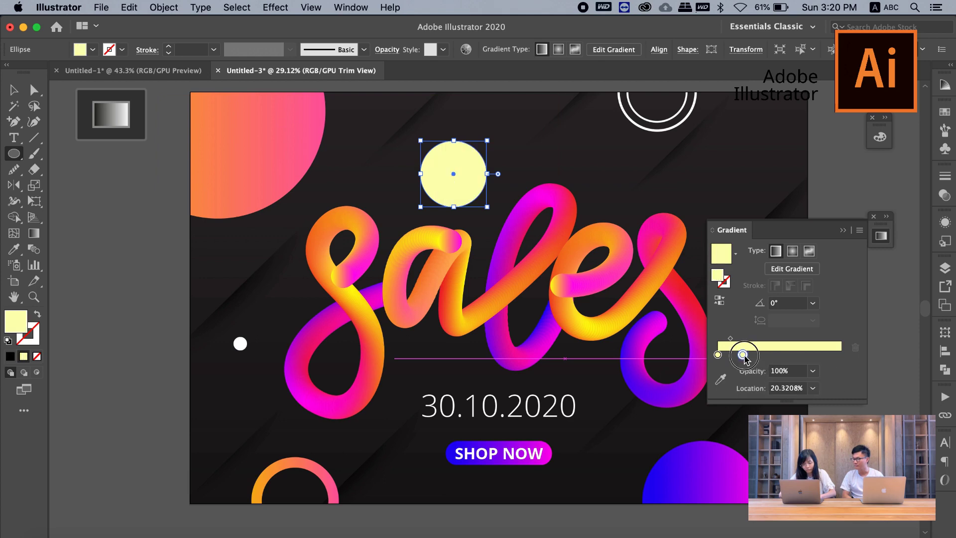
{"action": "left_click", "coordinate": [791, 370]}
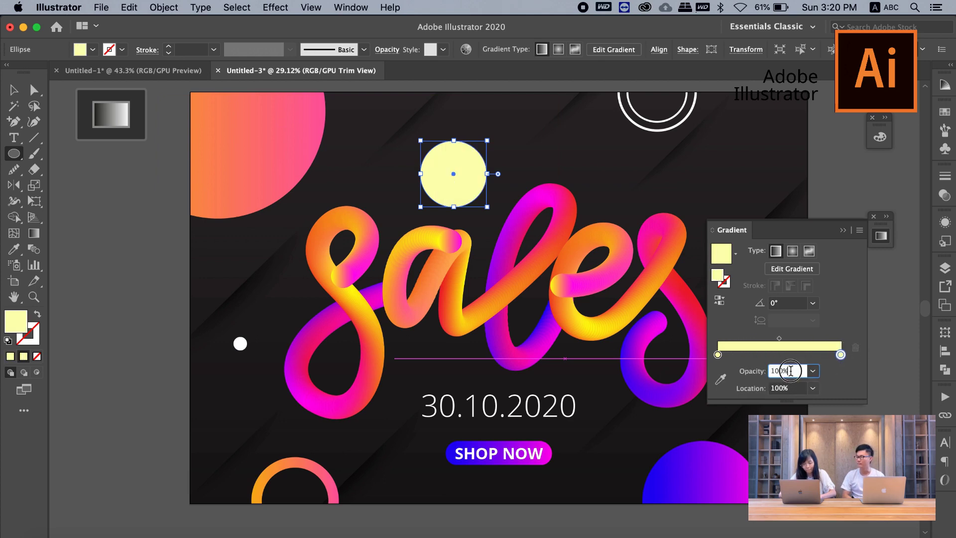
{"action": "left_click_drag", "start_coordinate": [772, 369], "coordinate": [789, 369]}
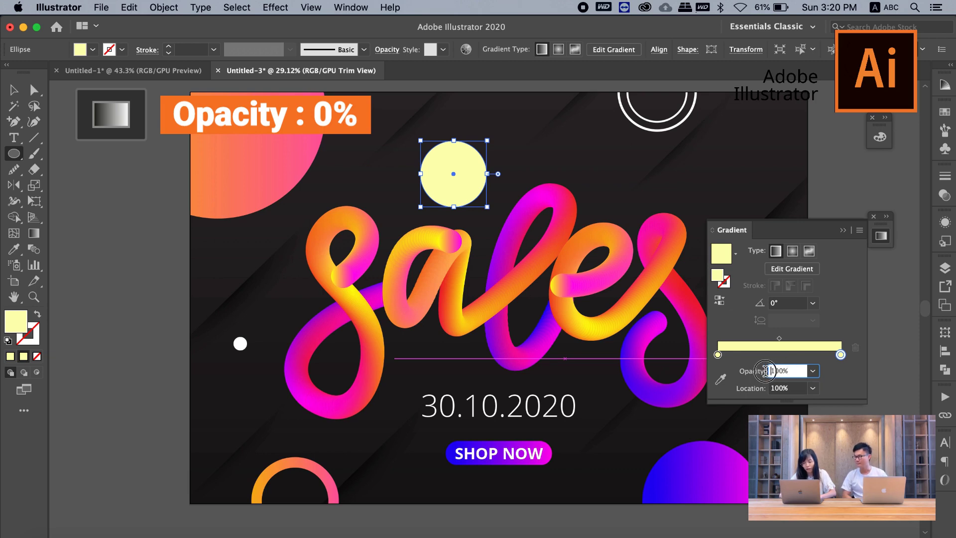
{"action": "type", "text": "0"}
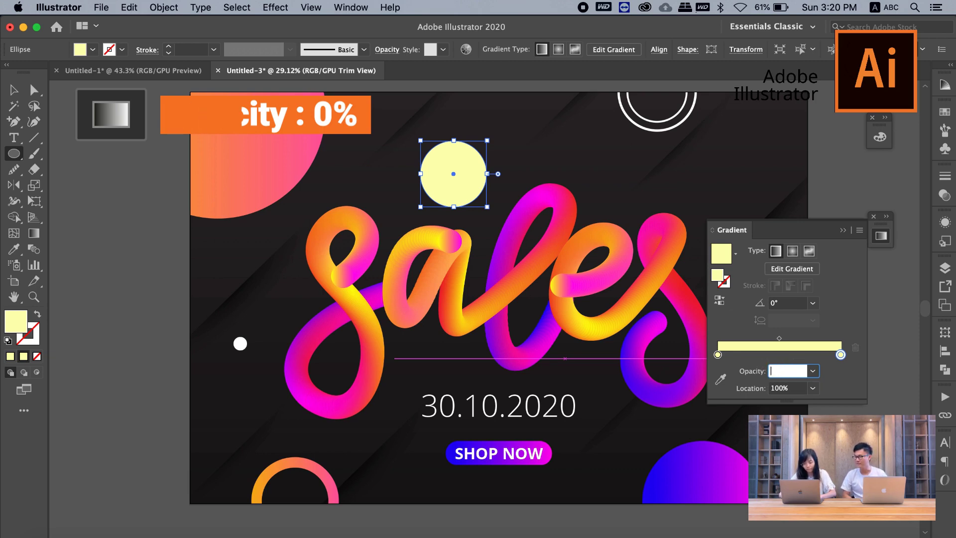
{"action": "key", "text": "Return"}
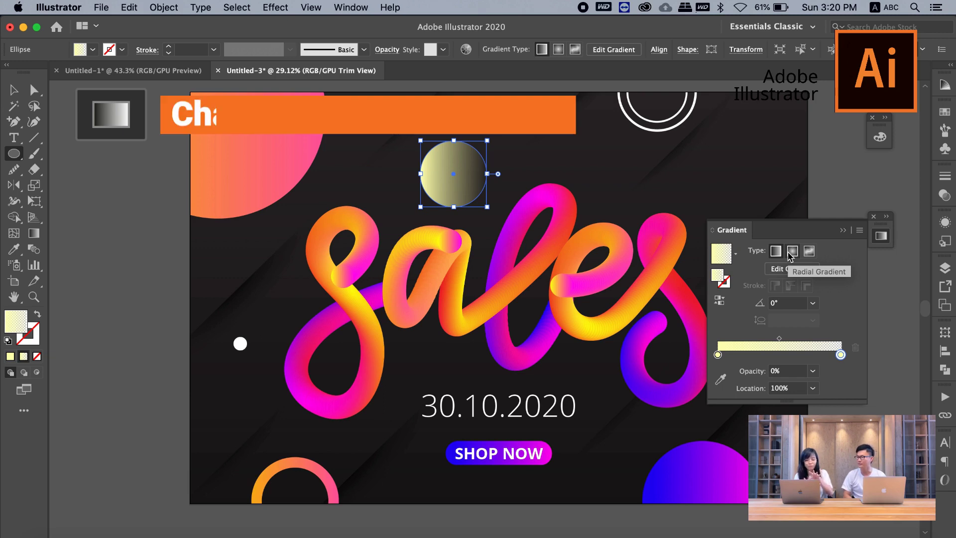
- Make the circle's gradient radial with its midpoint near 20%, then move it onto the first 's'
{"action": "left_click", "coordinate": [788, 255]}
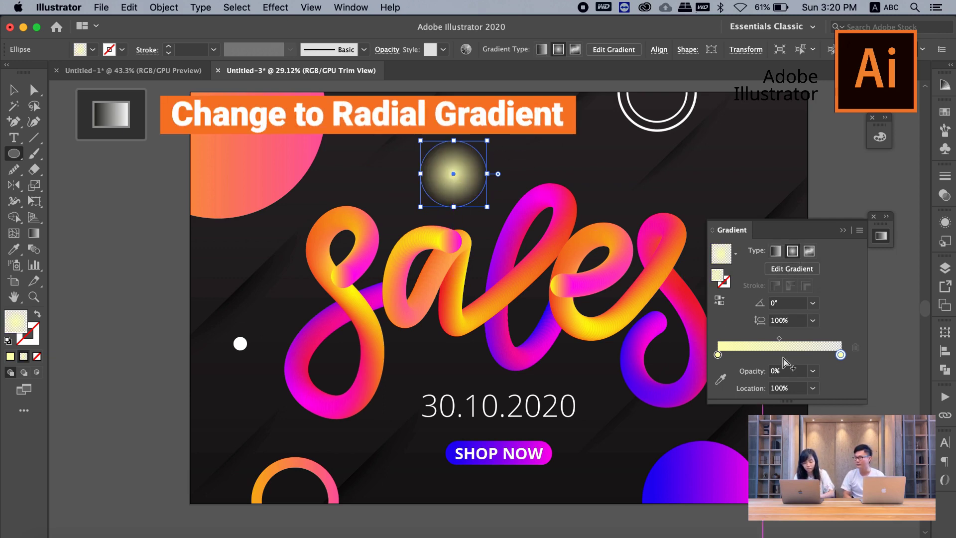
{"action": "left_click", "coordinate": [779, 341]}
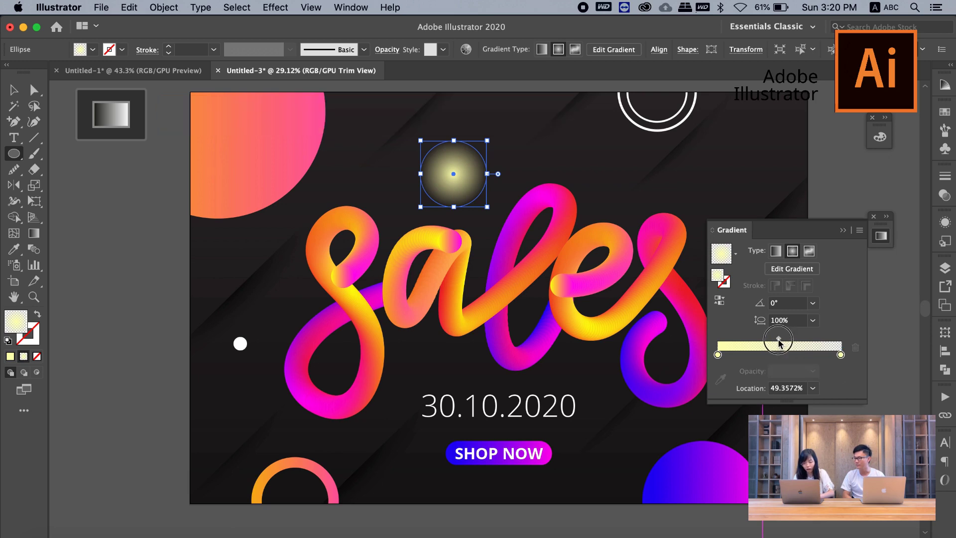
{"action": "left_click_drag", "start_coordinate": [766, 343], "coordinate": [745, 343]}
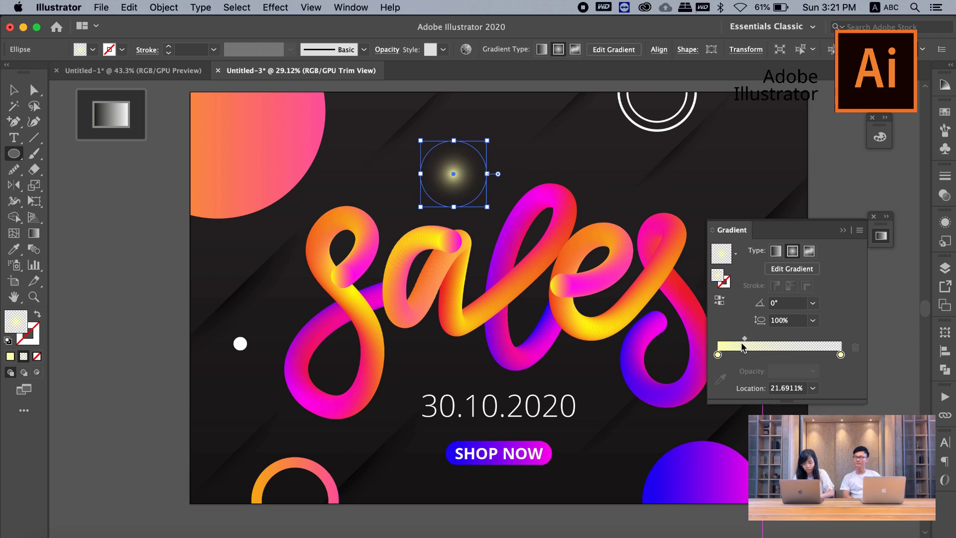
{"action": "left_click_drag", "start_coordinate": [745, 342], "coordinate": [742, 343]}
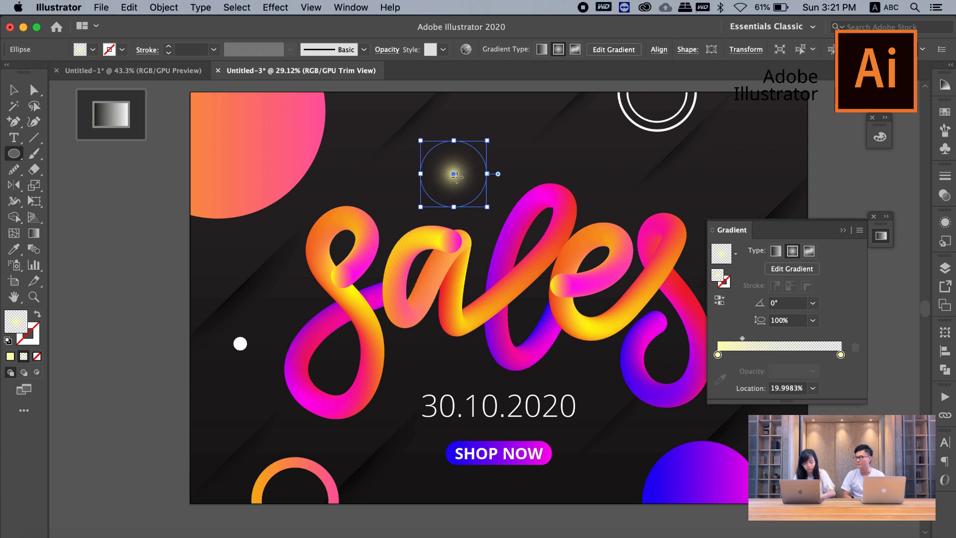
{"action": "key", "text": "v"}
{"action": "left_click_drag", "start_coordinate": [454, 176], "coordinate": [334, 278]}
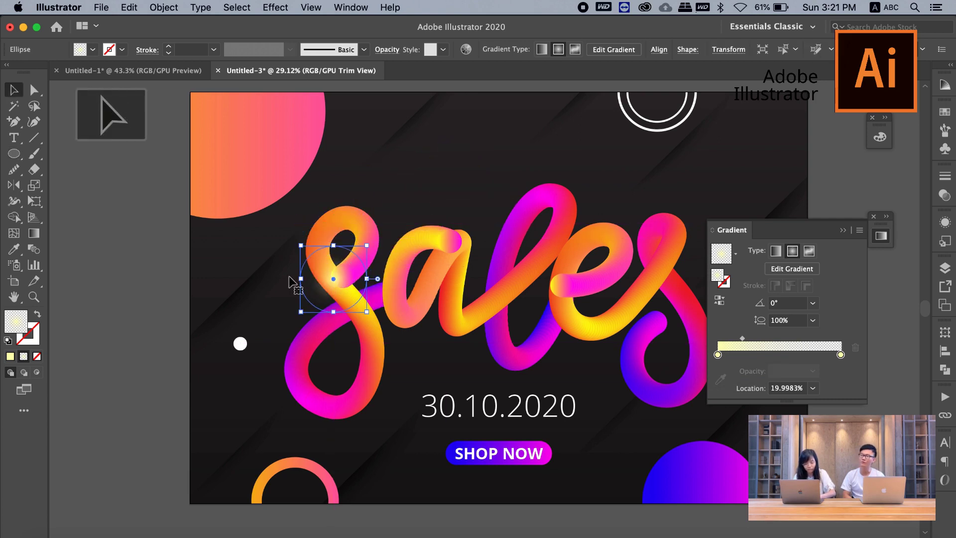
- Move the soft yellow glow circle down-left onto the lower crossing of the first 's'
{"action": "left_click", "coordinate": [179, 280]}
{"action": "left_click", "coordinate": [333, 275]}
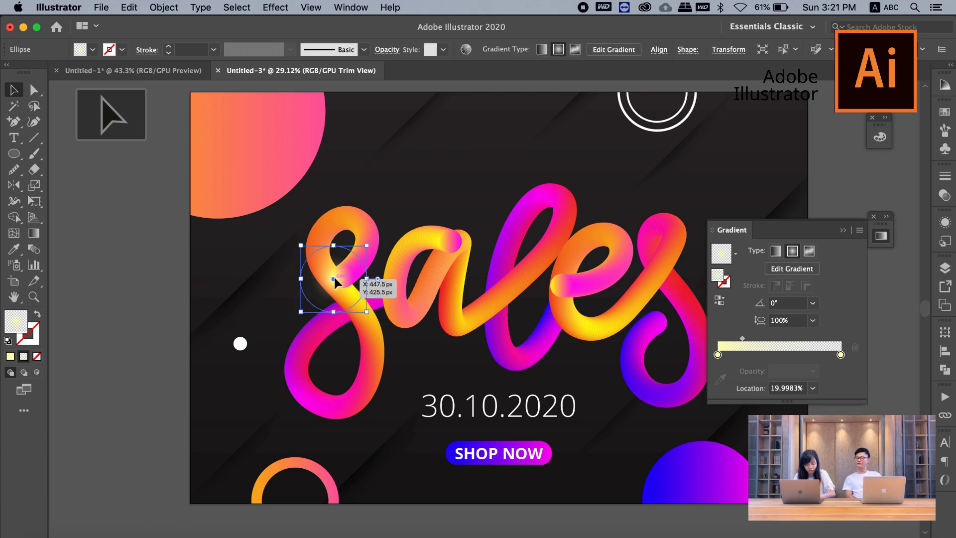
{"action": "scroll", "coordinate": [308, 309], "scroll_direction": "up", "scroll_amount": 3}
{"action": "scroll", "coordinate": [307, 310], "scroll_direction": "up", "scroll_amount": 5}
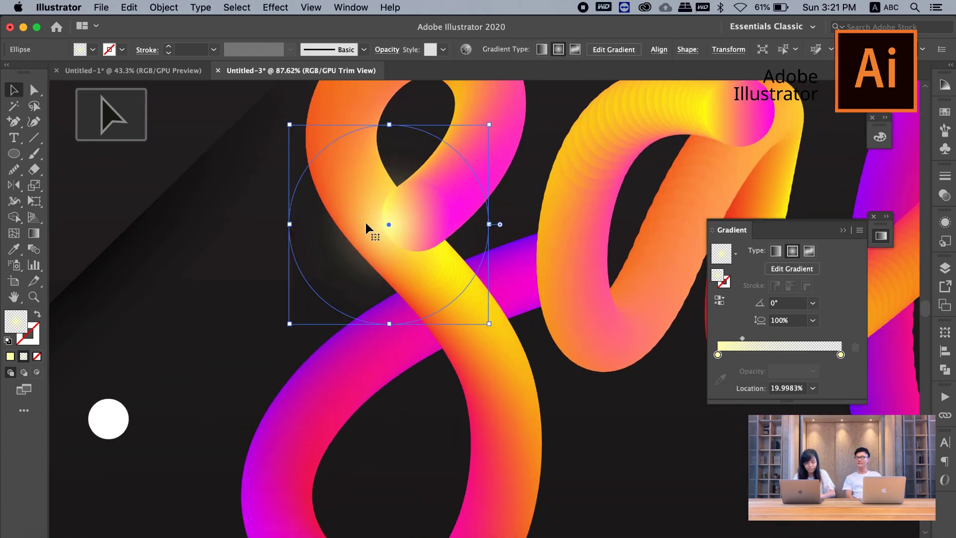
{"action": "mouse_move", "coordinate": [380, 232]}
{"action": "left_mouse_down"}
{"action": "mouse_move", "coordinate": [341, 244]}
{"action": "mouse_move", "coordinate": [315, 381]}
{"action": "mouse_move", "coordinate": [379, 252]}
{"action": "mouse_move", "coordinate": [337, 363]}
{"action": "left_mouse_up"}
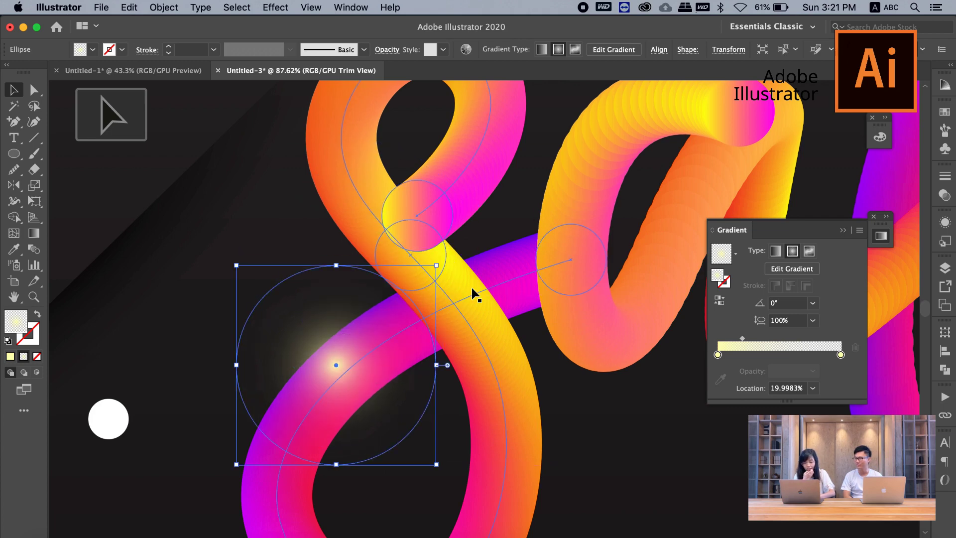
- Give the glow circle the Color Dodge blending mode and move it up onto the 's' upper twist
{"action": "left_click", "coordinate": [948, 193]}
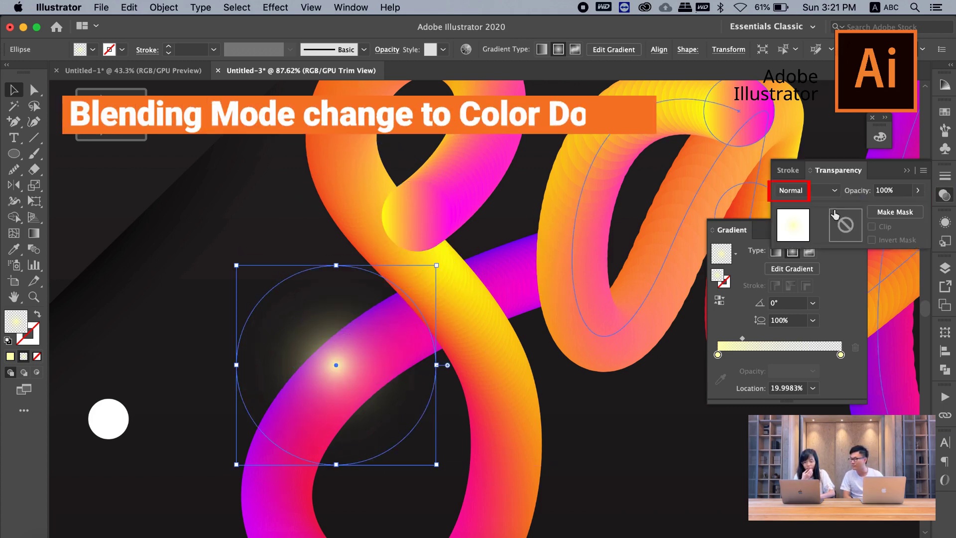
{"action": "left_click", "coordinate": [819, 190]}
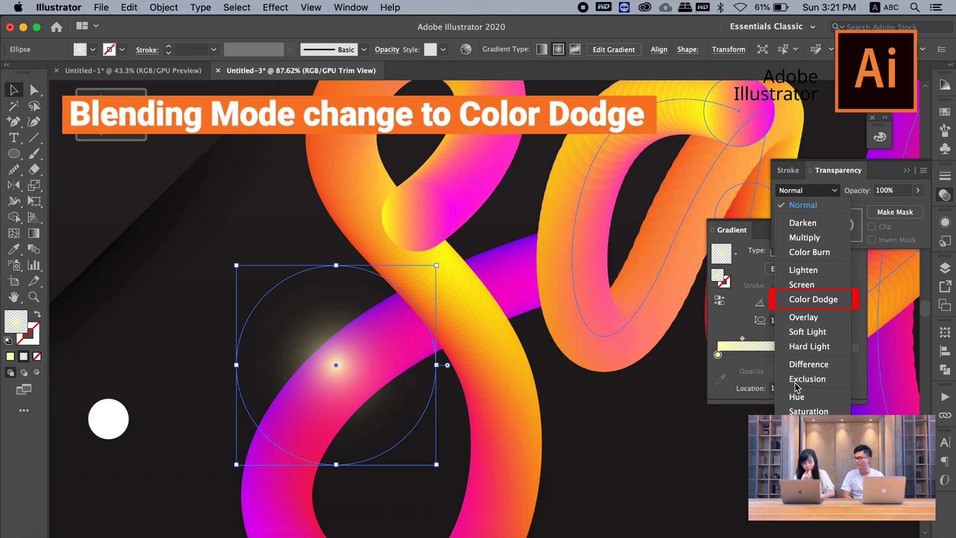
{"action": "left_click", "coordinate": [814, 299]}
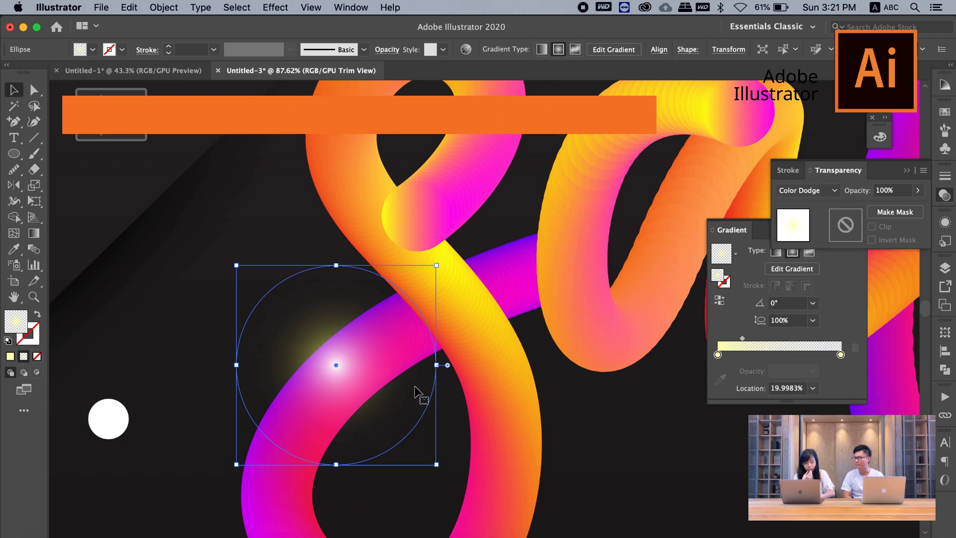
{"action": "mouse_move", "coordinate": [340, 371]}
{"action": "left_mouse_down"}
{"action": "mouse_move", "coordinate": [413, 241]}
{"action": "mouse_move", "coordinate": [387, 197]}
{"action": "mouse_move", "coordinate": [393, 190]}
{"action": "left_mouse_up"}
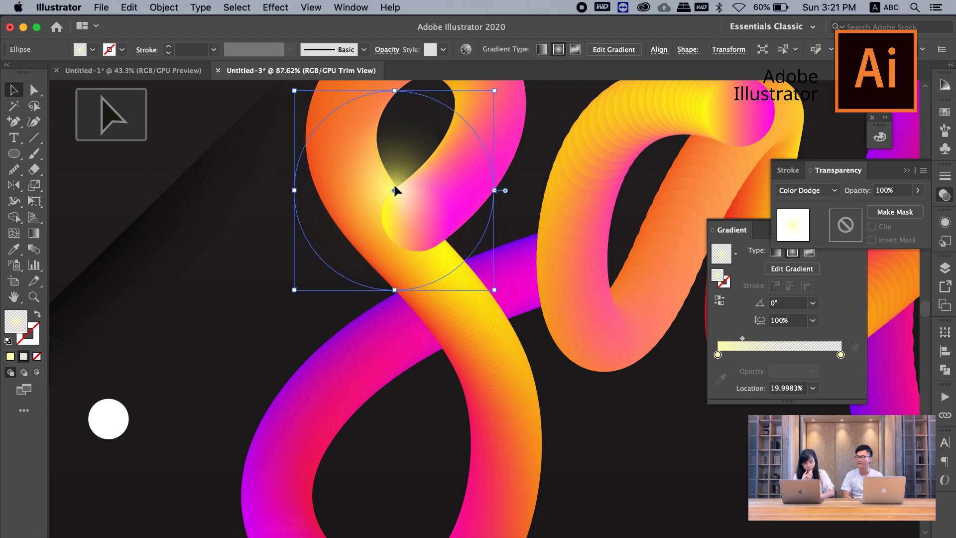
- Place a copy of the Color Dodge glow at the top of the 'a'
{"action": "scroll", "coordinate": [442, 244], "scroll_direction": "down", "scroll_amount": 5}
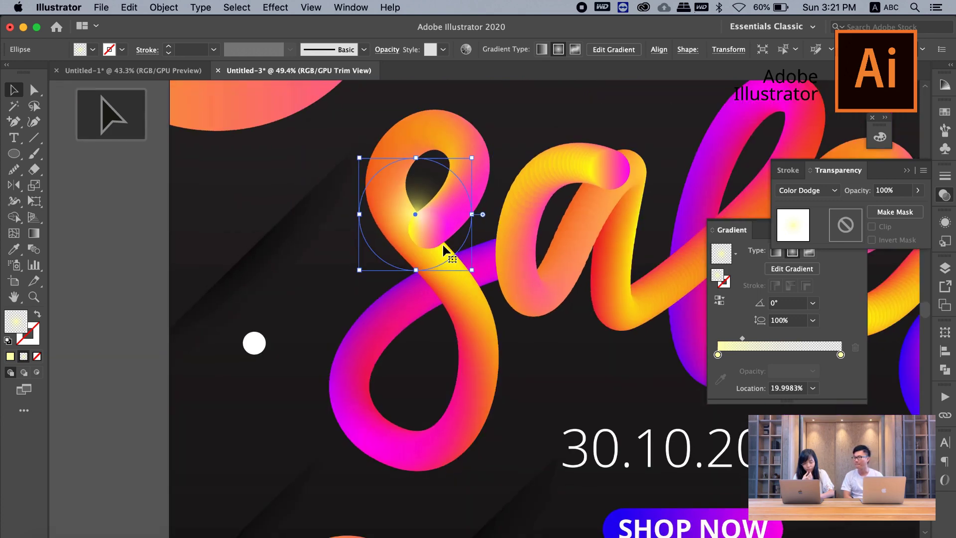
{"action": "left_click", "coordinate": [480, 233]}
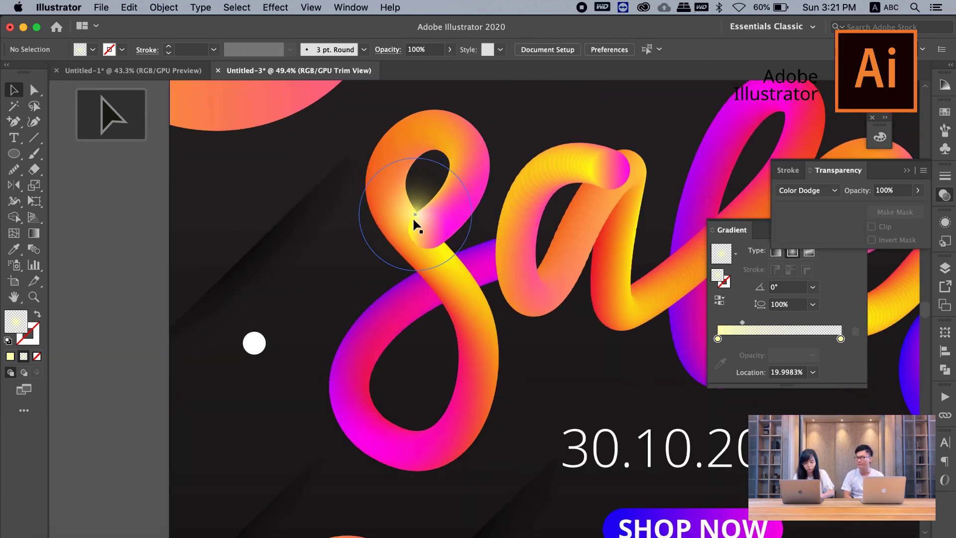
{"action": "scroll", "coordinate": [415, 224], "scroll_direction": "right", "scroll_amount": 5}
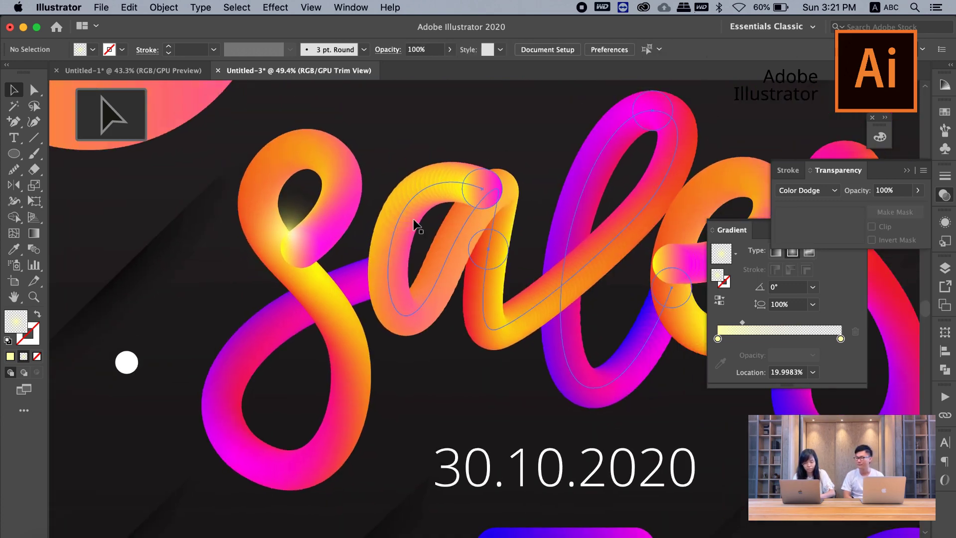
{"action": "left_click", "coordinate": [285, 234]}
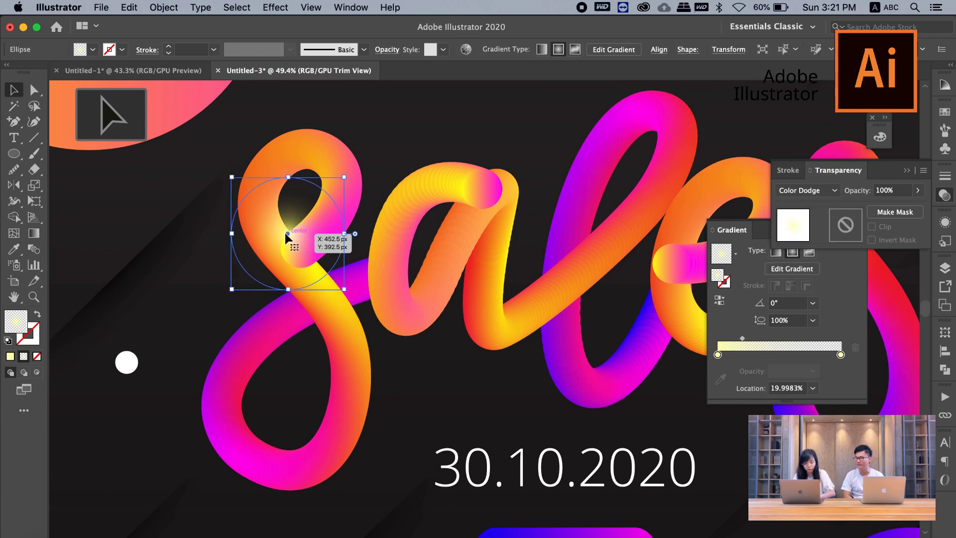
{"action": "left_click", "coordinate": [524, 215]}
{"action": "key", "text": "super+z"}
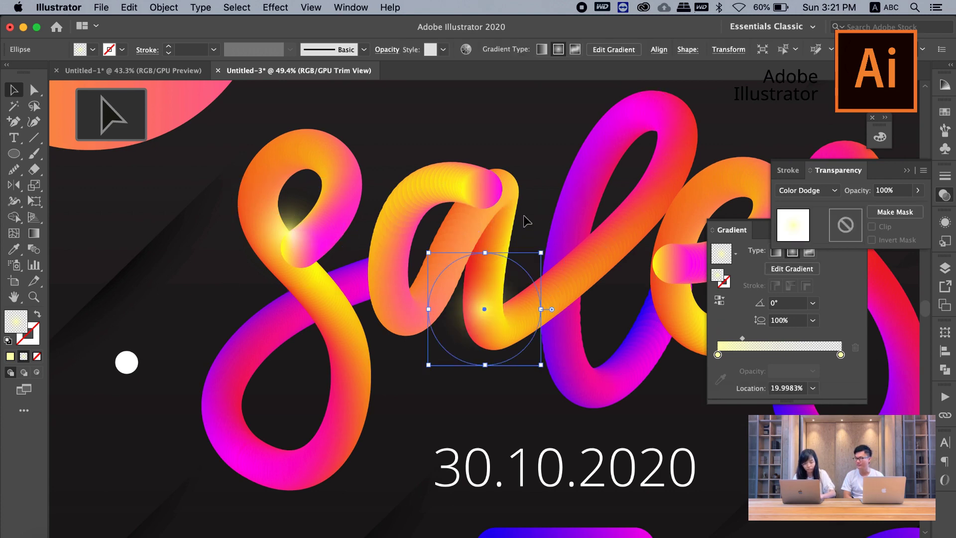
{"action": "left_click_drag", "start_coordinate": [483, 303], "coordinate": [468, 200]}
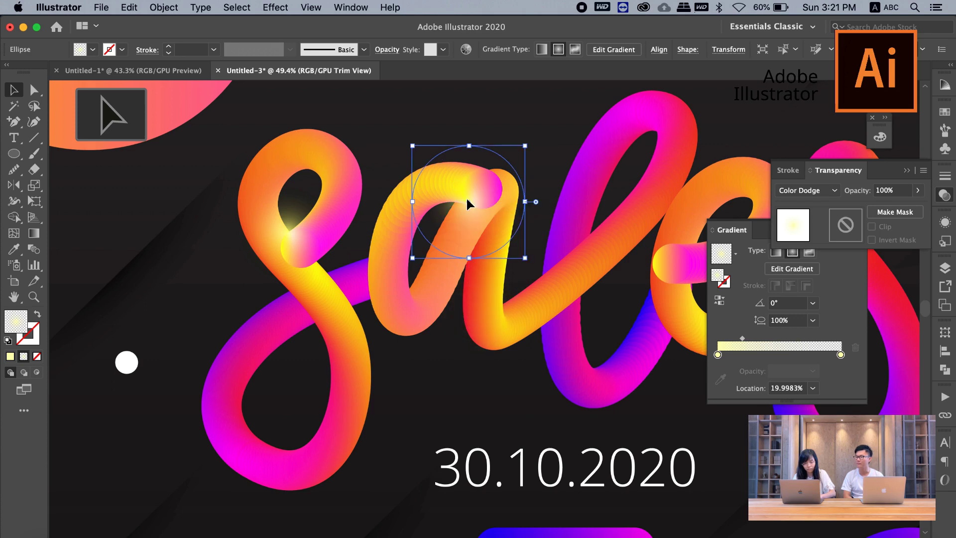
{"action": "left_click", "coordinate": [557, 249]}
- Paste another glow copy onto the 'e' junction, nudging it slightly left
{"action": "scroll", "coordinate": [557, 249], "scroll_direction": "right", "scroll_amount": 5}
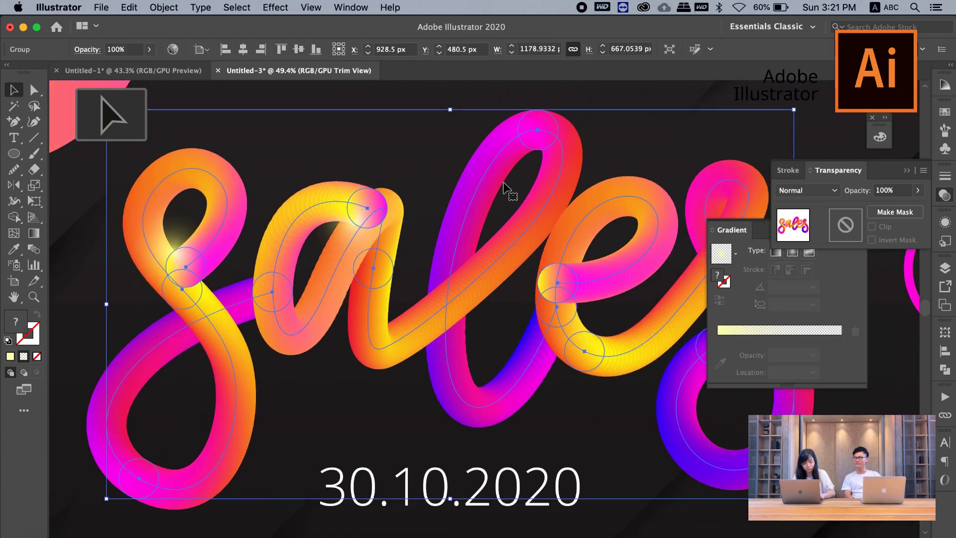
{"action": "left_click", "coordinate": [510, 199]}
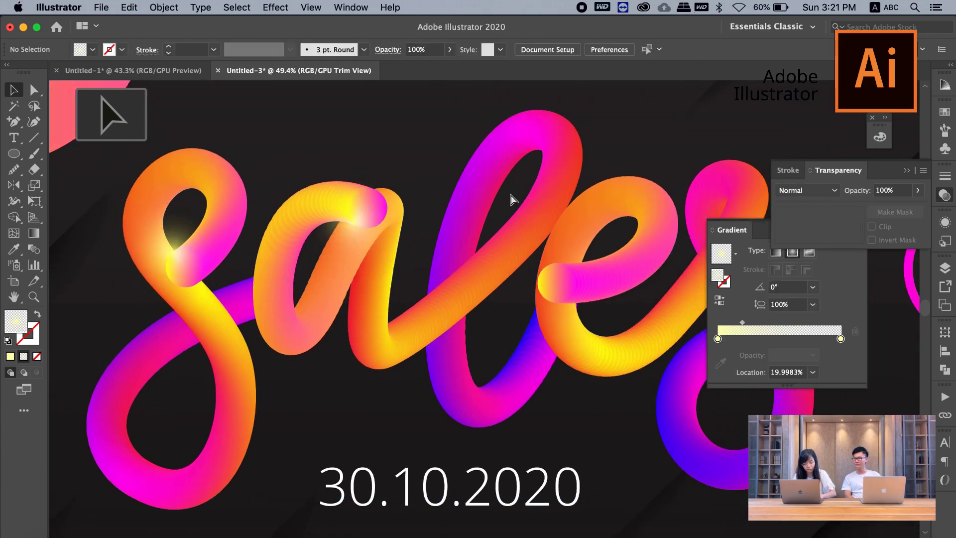
{"action": "key", "text": "ctrl+v"}
{"action": "left_click_drag", "start_coordinate": [484, 312], "coordinate": [542, 288]}
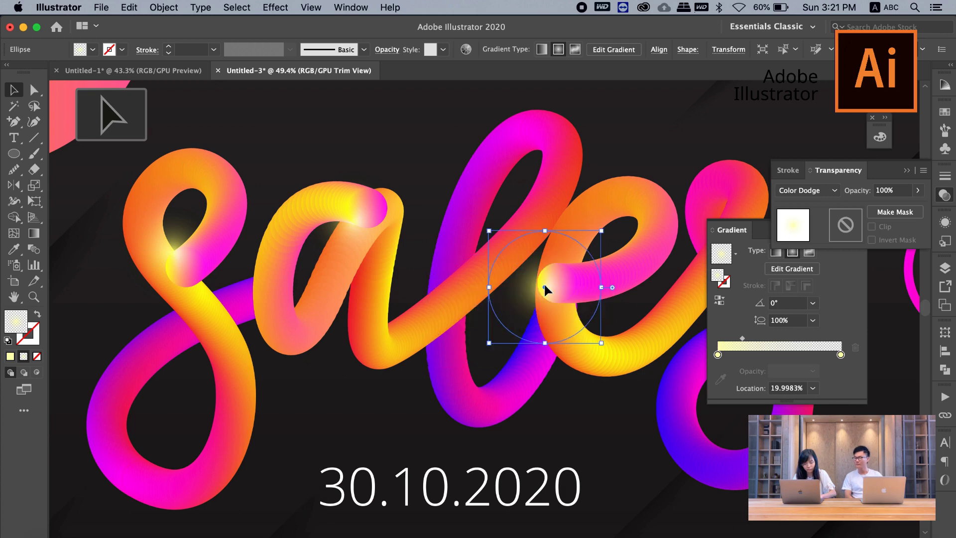
{"action": "left_click", "coordinate": [473, 346]}
{"action": "scroll", "coordinate": [448, 323], "scroll_direction": "right", "scroll_amount": 10}
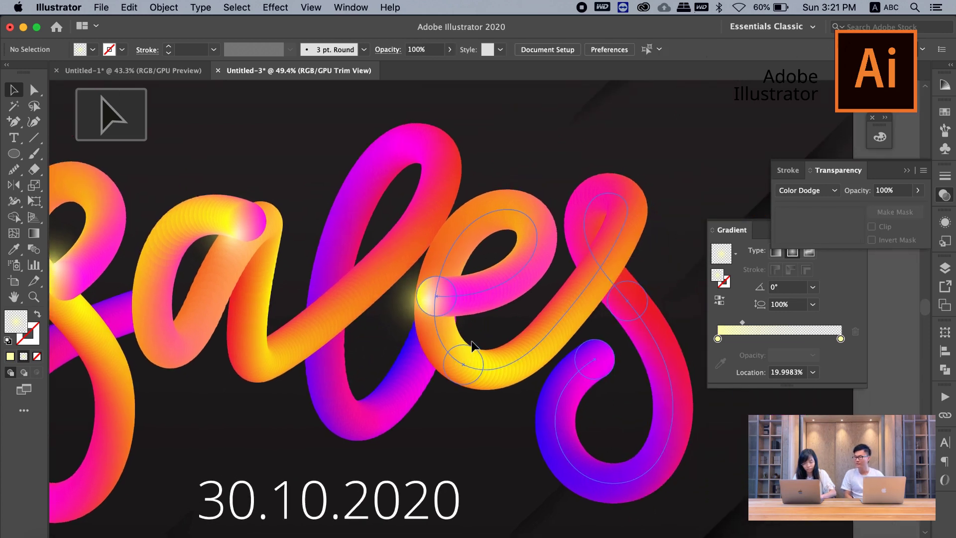
{"action": "left_click_drag", "start_coordinate": [411, 302], "coordinate": [405, 303]}
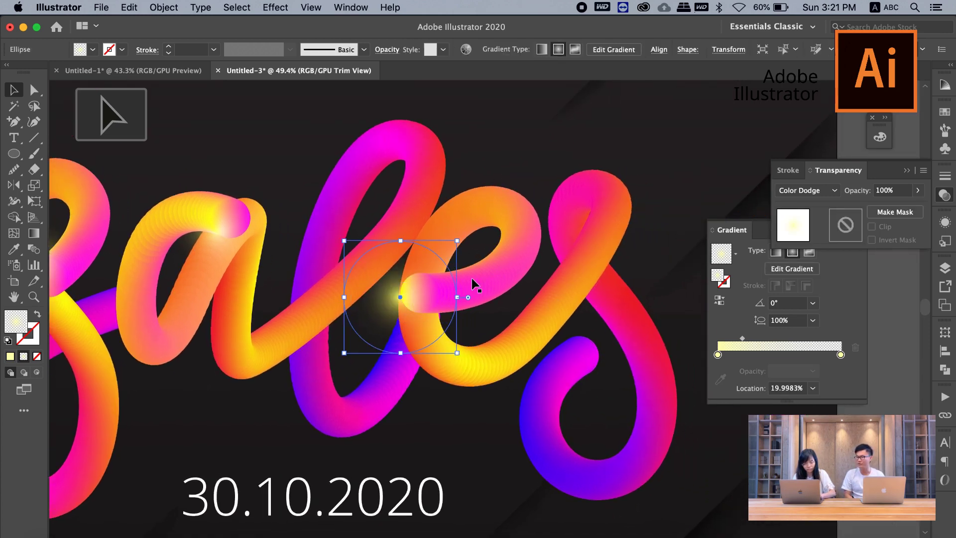
{"action": "left_click", "coordinate": [523, 301]}
- Paste a further glow copy onto the stroke of the final 's'
{"action": "key", "text": "cmd+v"}
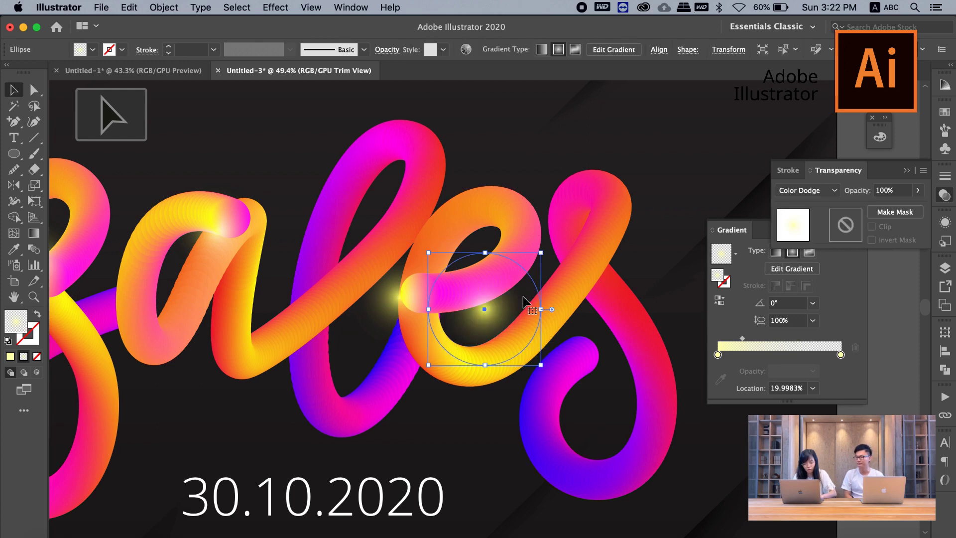
{"action": "mouse_move", "coordinate": [485, 310]}
{"action": "left_mouse_down"}
{"action": "mouse_move", "coordinate": [563, 230]}
{"action": "mouse_move", "coordinate": [585, 222]}
{"action": "mouse_move", "coordinate": [626, 223]}
{"action": "mouse_move", "coordinate": [629, 261]}
{"action": "left_mouse_up"}
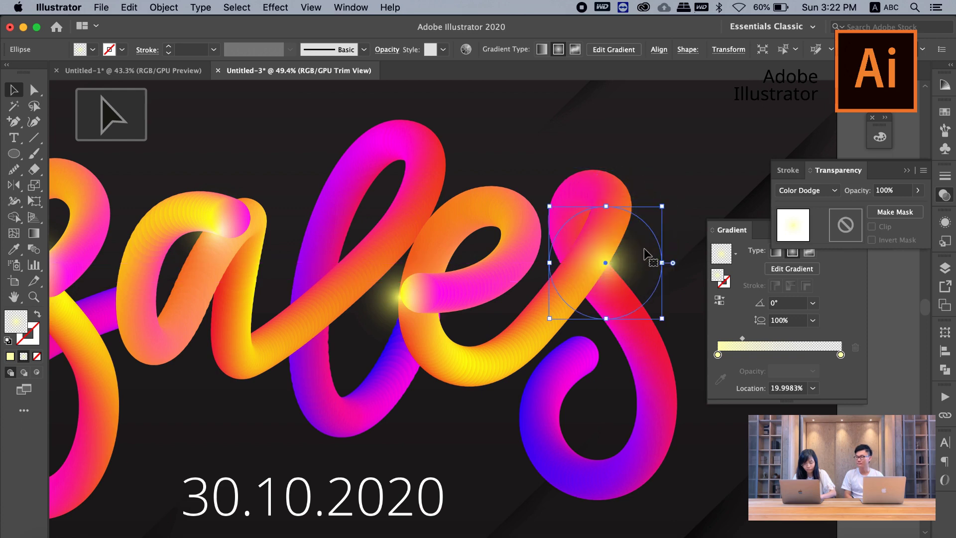
{"action": "left_click", "coordinate": [490, 410]}
- Fit the whole poster artboard in the window and adjust the zoom
{"action": "key", "text": "super+0"}
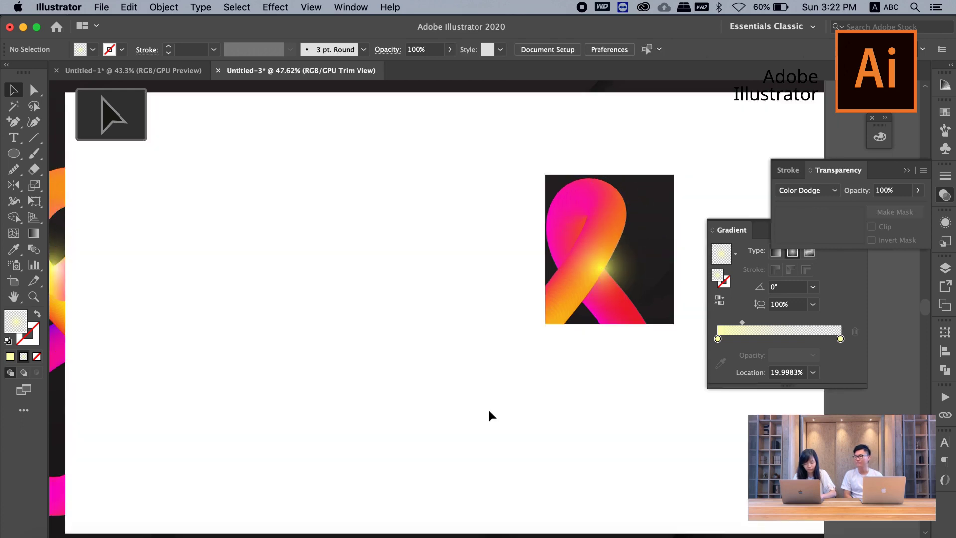
{"action": "scroll", "coordinate": [490, 415], "scroll_direction": "down", "scroll_amount": 3}
{"action": "scroll", "coordinate": [483, 424], "scroll_direction": "down", "scroll_amount": 1}
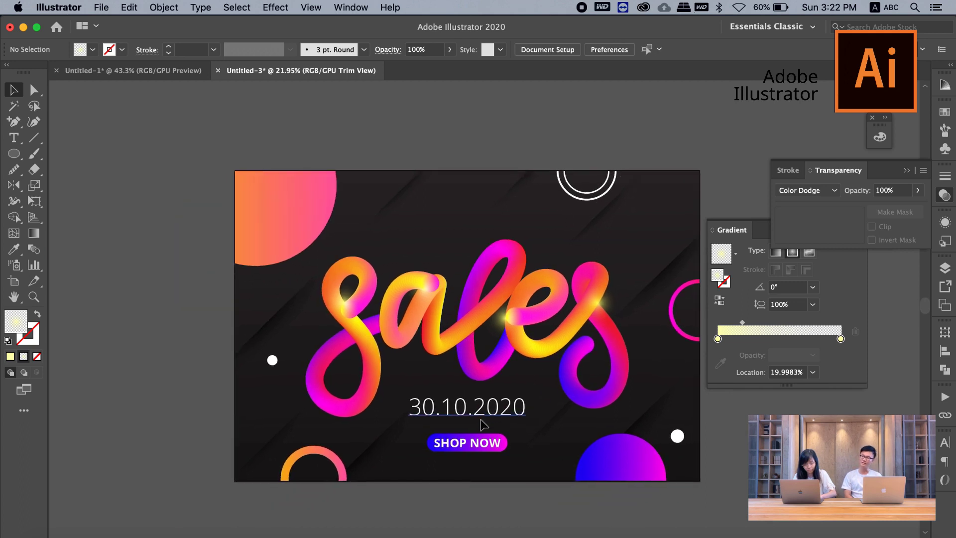
{"action": "scroll", "coordinate": [381, 489], "scroll_direction": "down", "scroll_amount": 2}
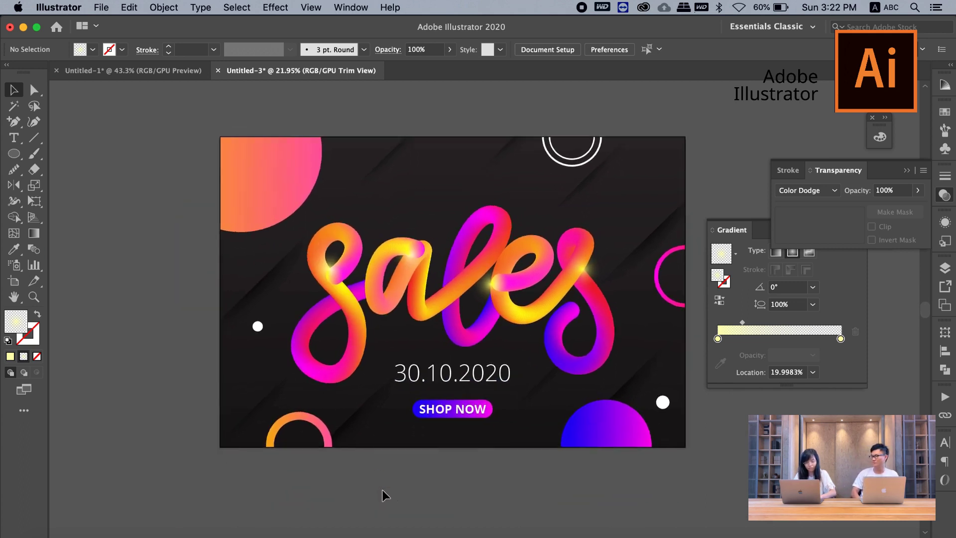
{"action": "scroll", "coordinate": [382, 489], "scroll_direction": "up", "scroll_amount": 1}
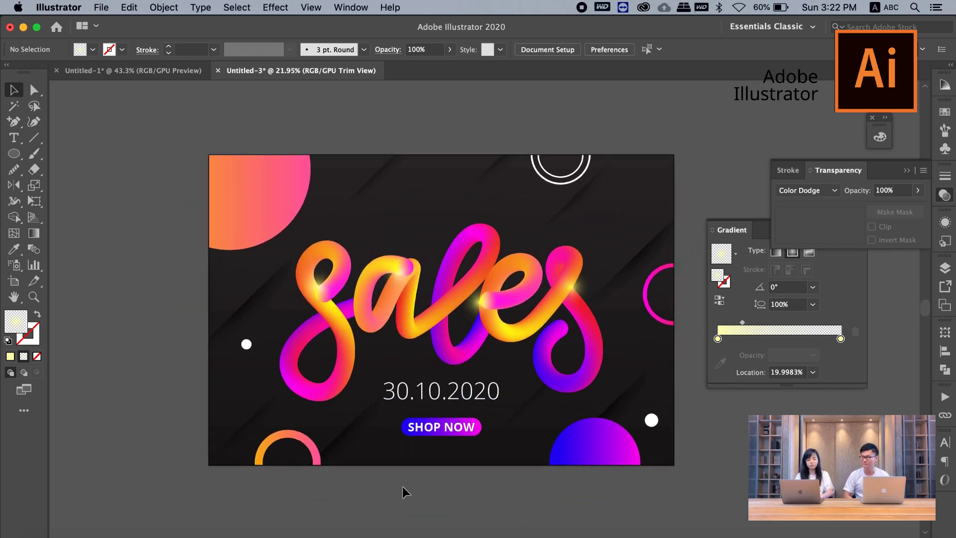
- Select the four glow circles on 's', 'a', 'e' and final 's', then deselect all
{"action": "left_click", "coordinate": [322, 305]}
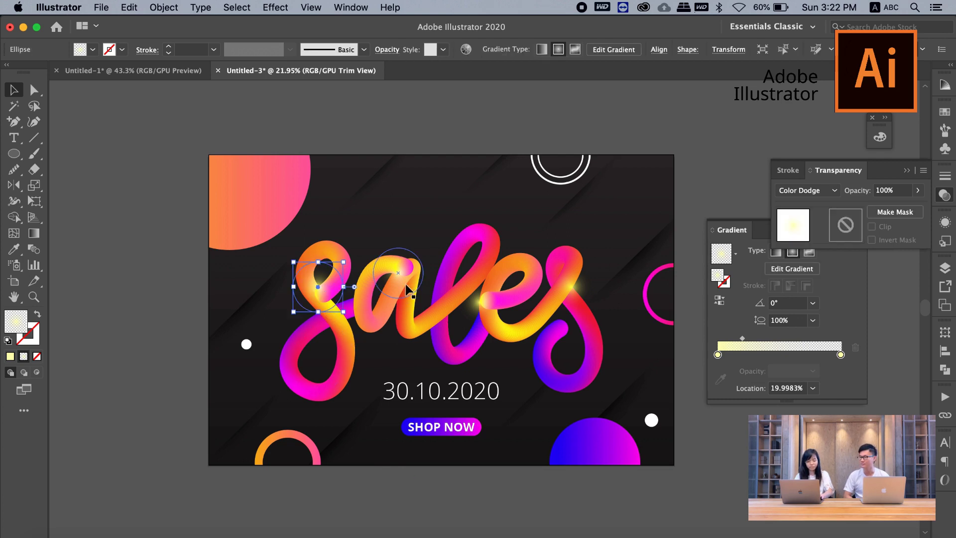
{"action": "left_click", "coordinate": [403, 271], "text": "shift"}
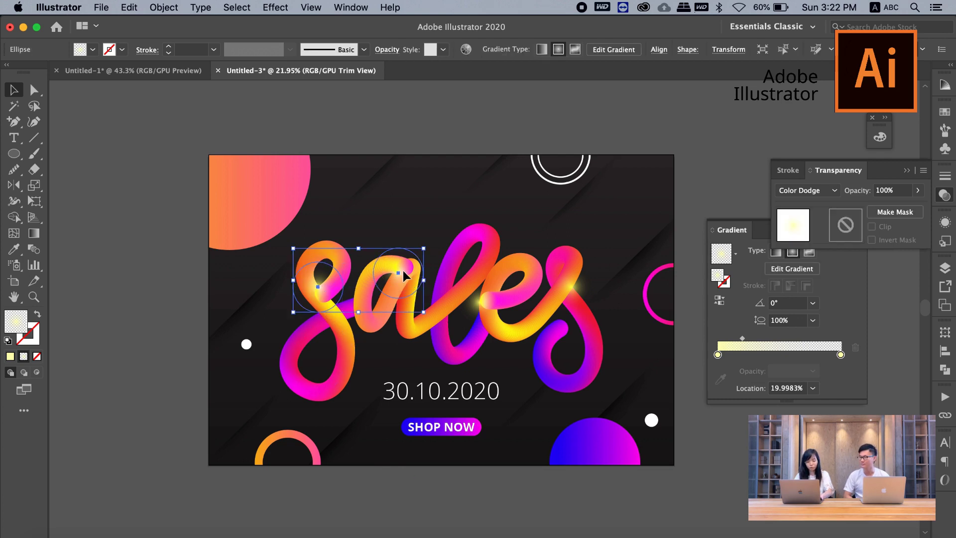
{"action": "left_click", "coordinate": [473, 306], "text": "shift"}
{"action": "left_click", "coordinate": [574, 293], "text": "shift"}
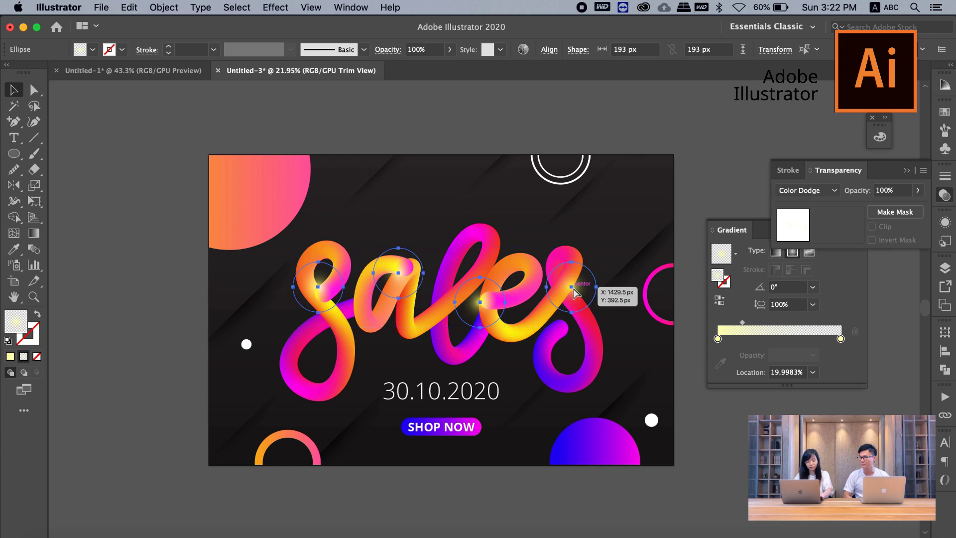
{"action": "key", "text": "super+shift+a"}
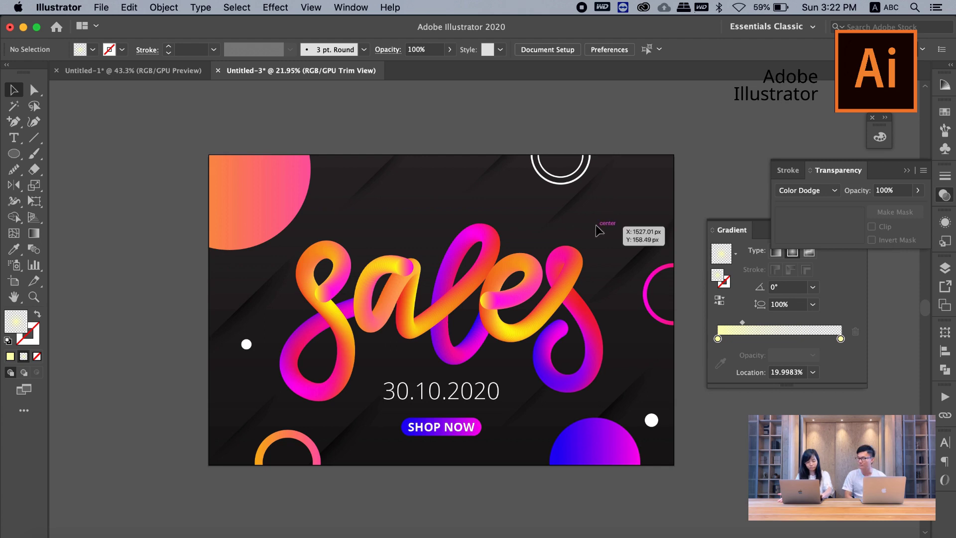
{"action": "key", "text": "super+z"}
{"action": "key", "text": "super+shift+a"}
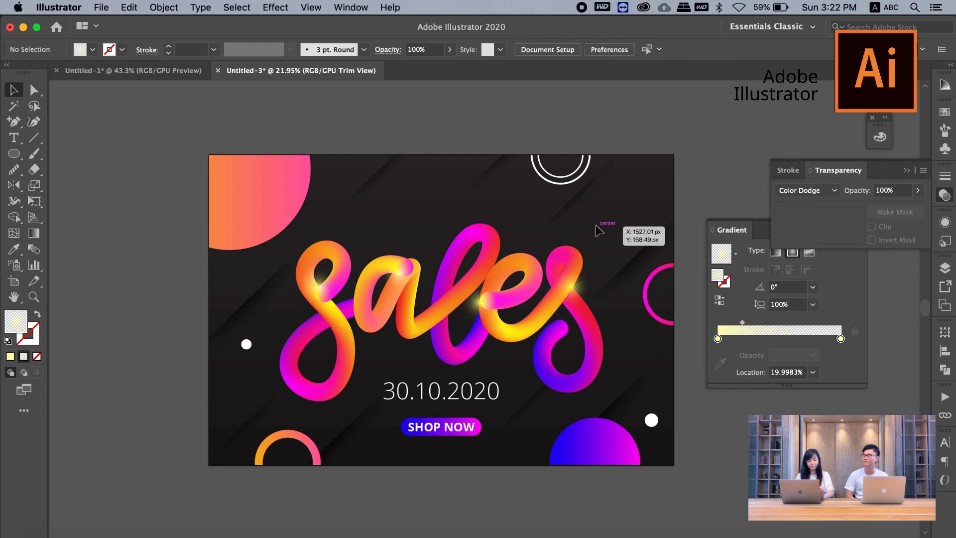